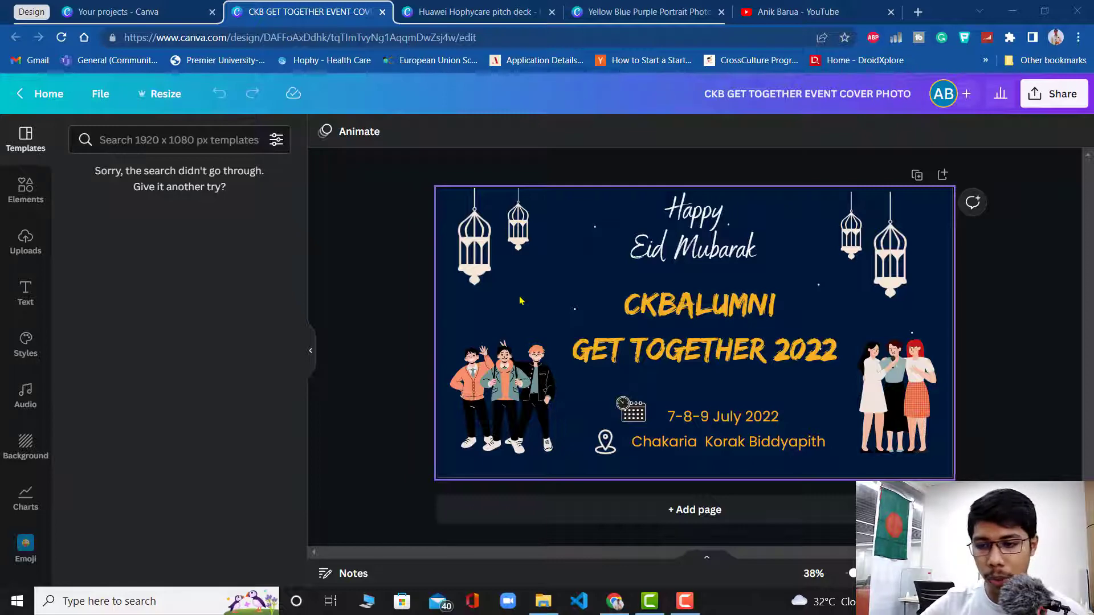
# - Try to select the hanging lanterns on both sides of the Eid greeting together
pyautogui.click(660, 257)
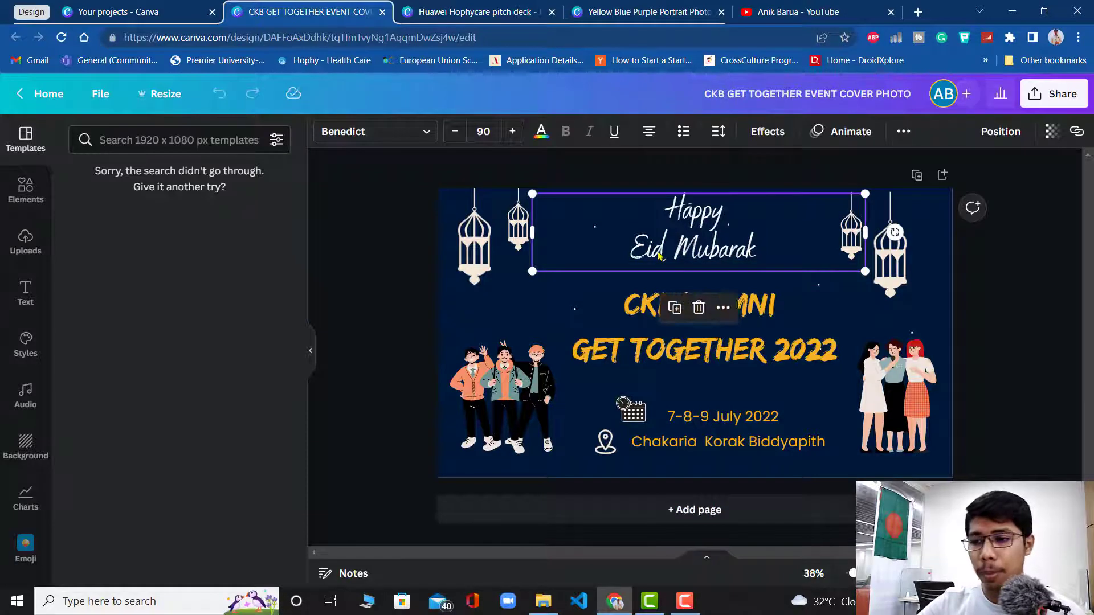
pyautogui.click(489, 260)
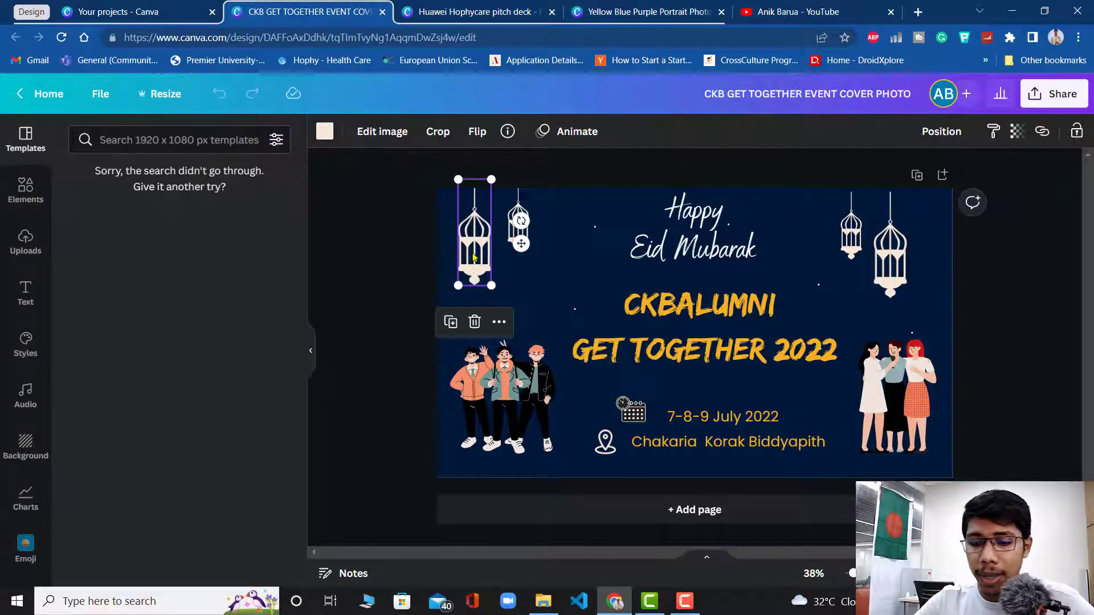
pyautogui.click(520, 214)
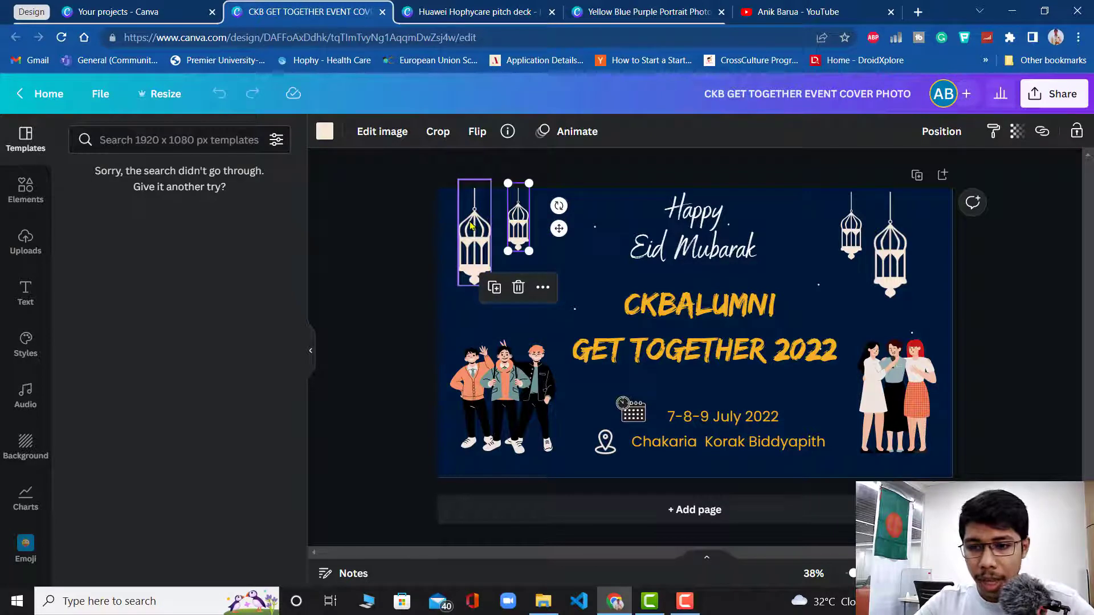
pyautogui.click(471, 226)
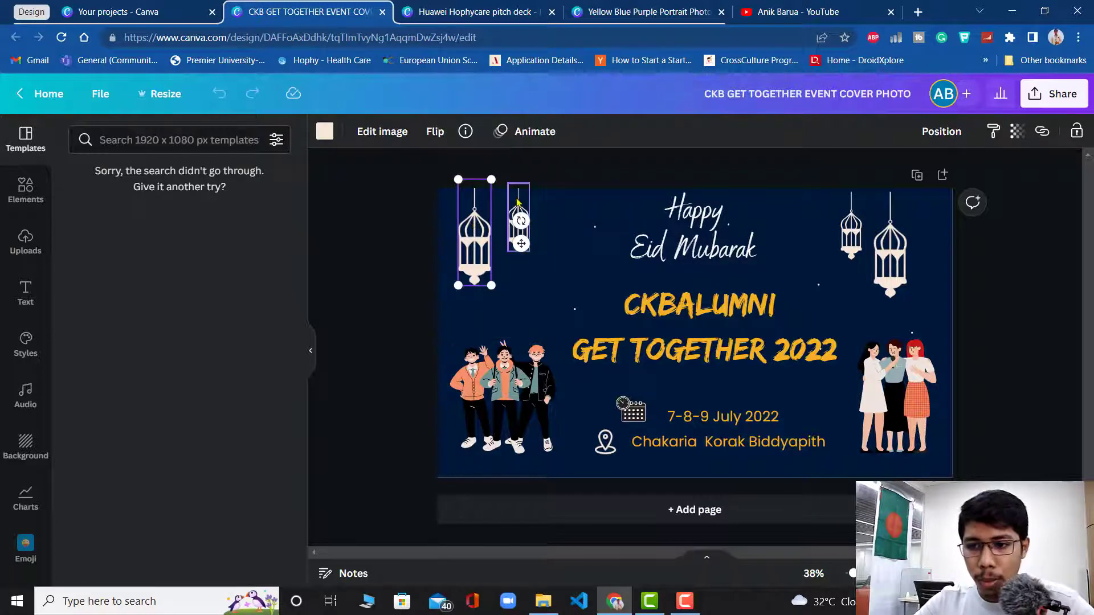
pyautogui.keyDown('shift'); pyautogui.click(518, 222); pyautogui.keyUp('shift')
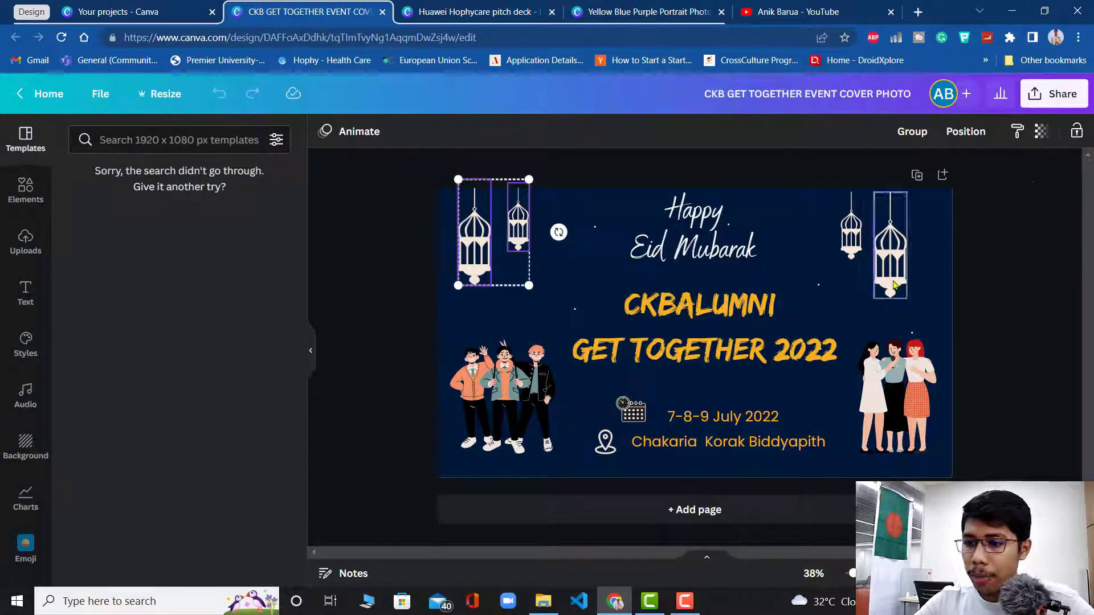
pyautogui.keyDown('shift'); pyautogui.click(889, 239); pyautogui.keyUp('shift')
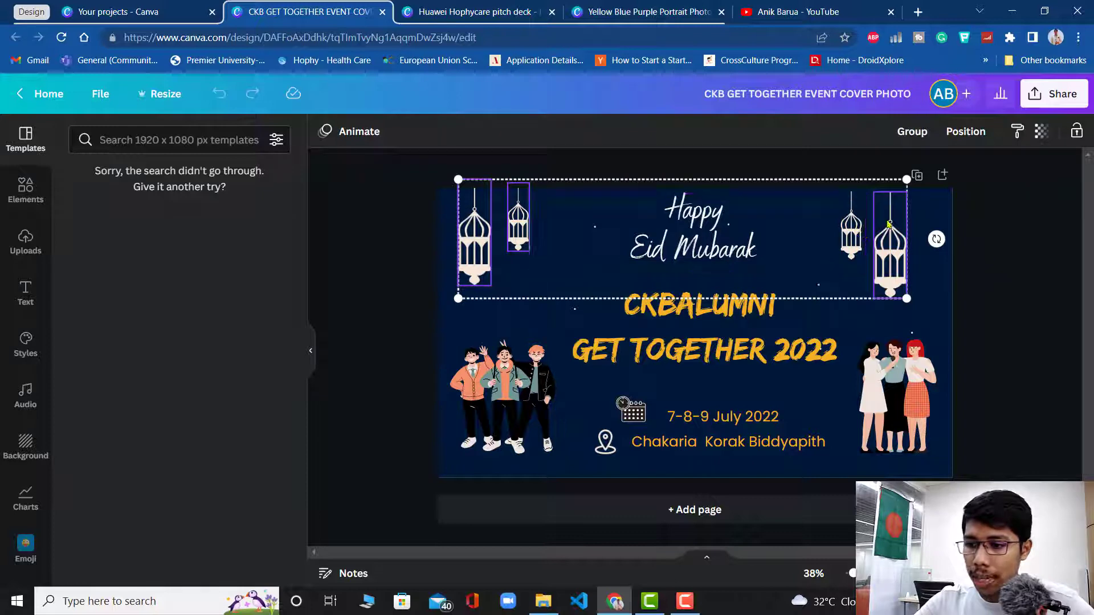
pyautogui.click(925, 262)
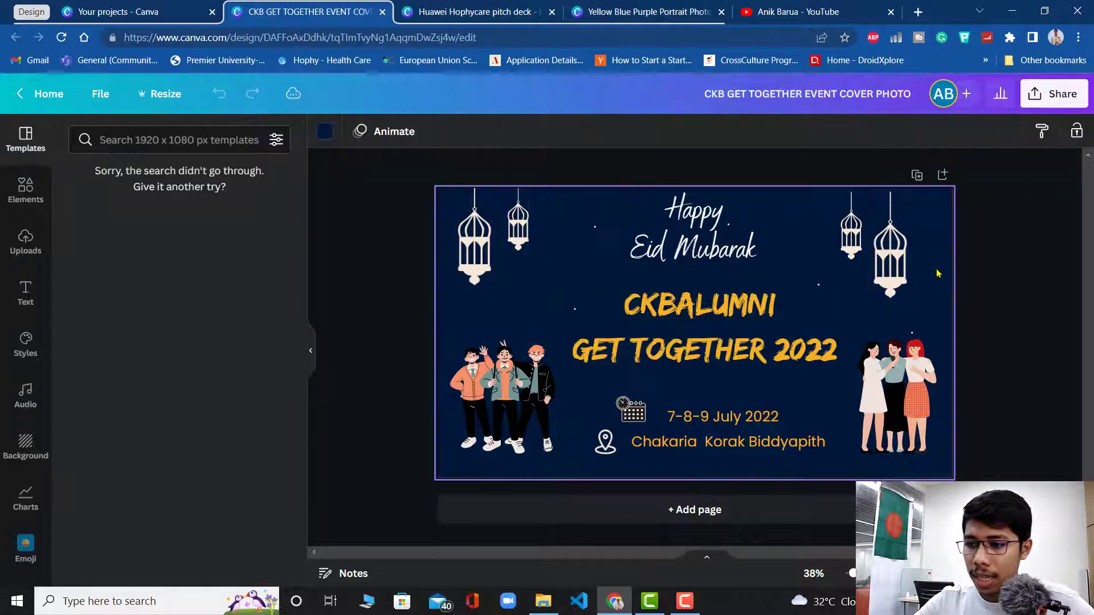
pyautogui.click(899, 258)
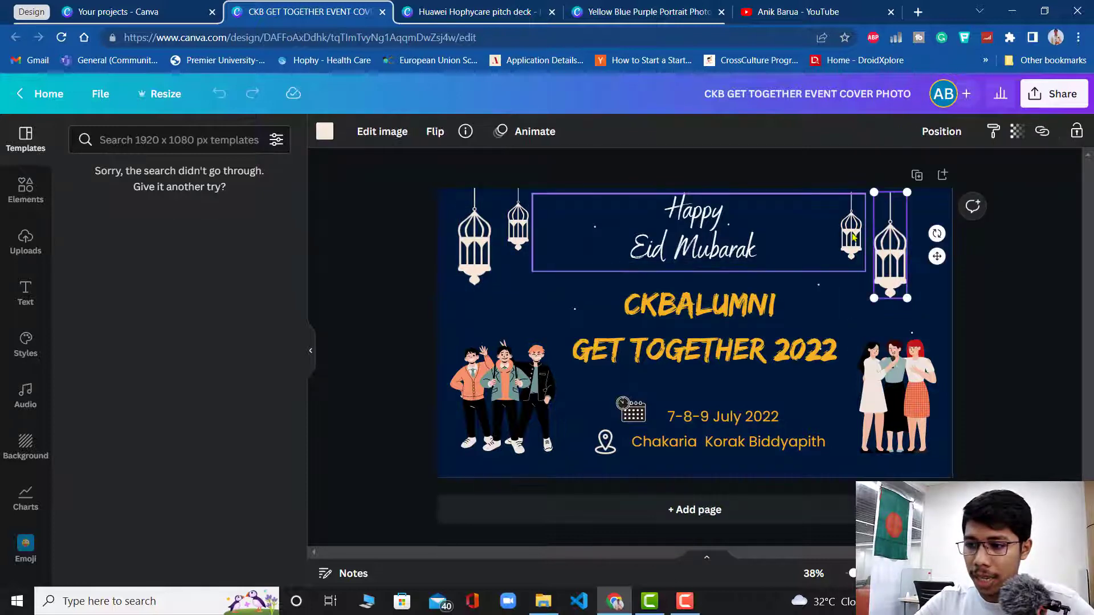
pyautogui.keyDown('shift'); pyautogui.click(545, 242); pyautogui.keyUp('shift')
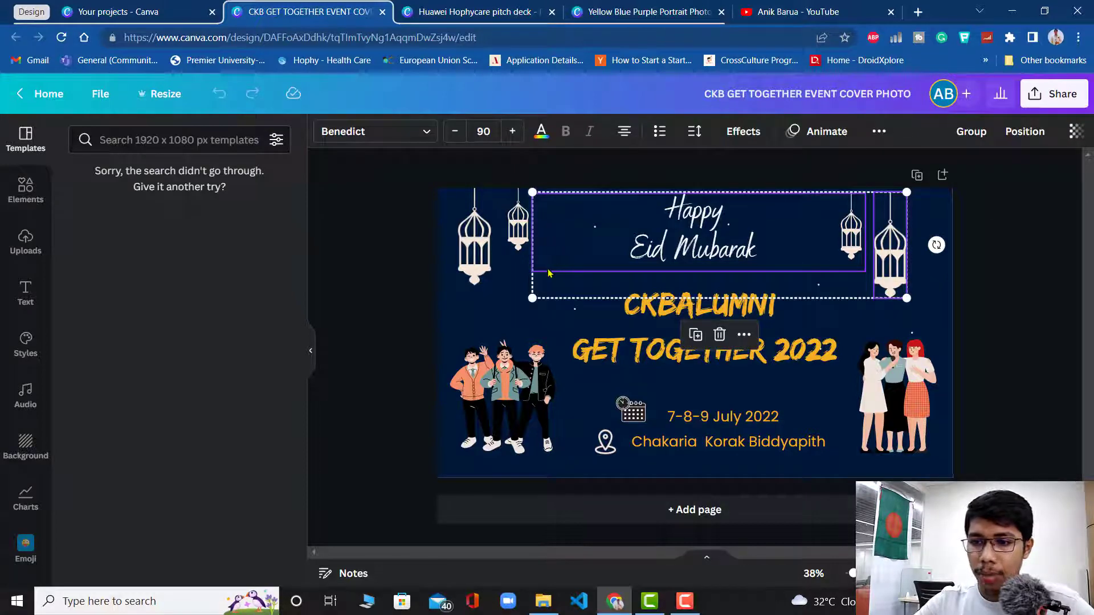
pyautogui.click(521, 280)
# - Narrow the "Happy Eid Mubarak" text box from both sides so it clears the small lanterns and the greeting remains centred
pyautogui.click(714, 226)
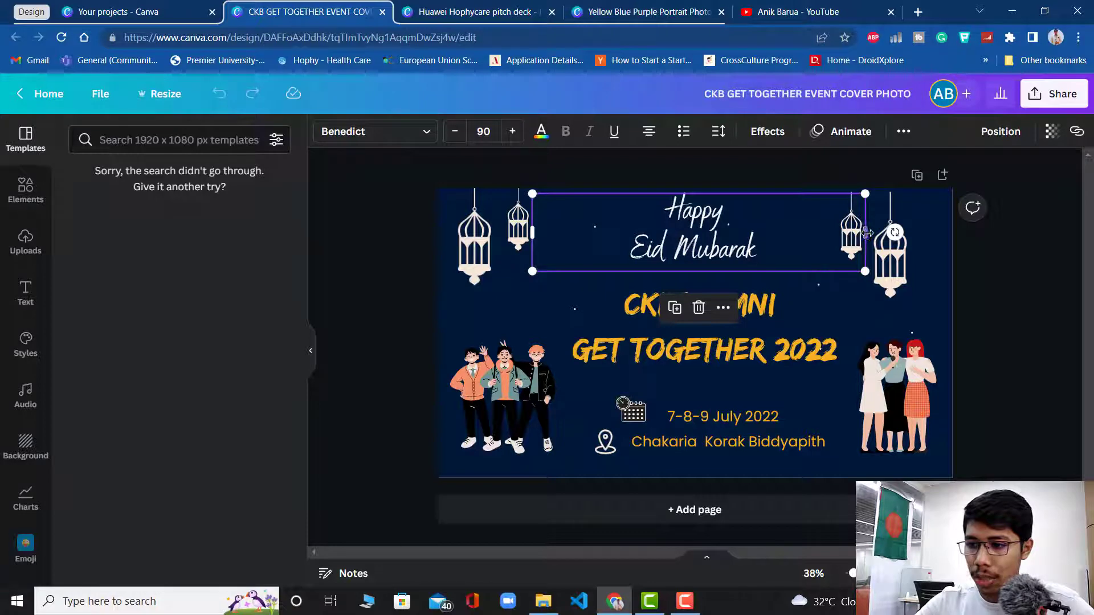
pyautogui.moveTo(867, 232)
pyautogui.mouseDown()
pyautogui.moveTo(831, 235)
pyautogui.moveTo(851, 233)
pyautogui.mouseUp()
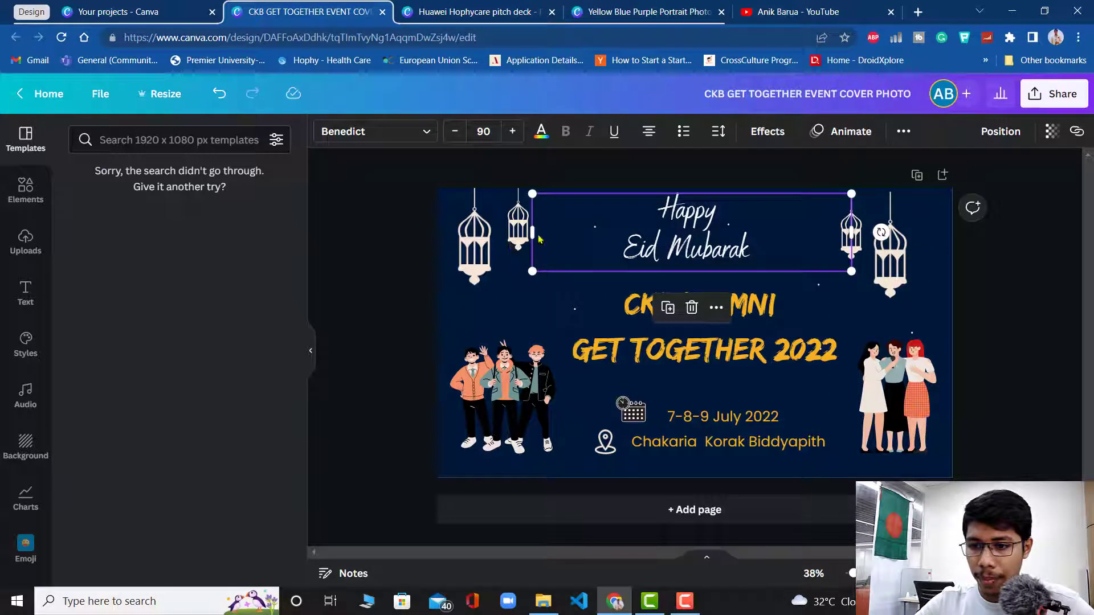
pyautogui.moveTo(532, 231); pyautogui.dragTo(585, 232)
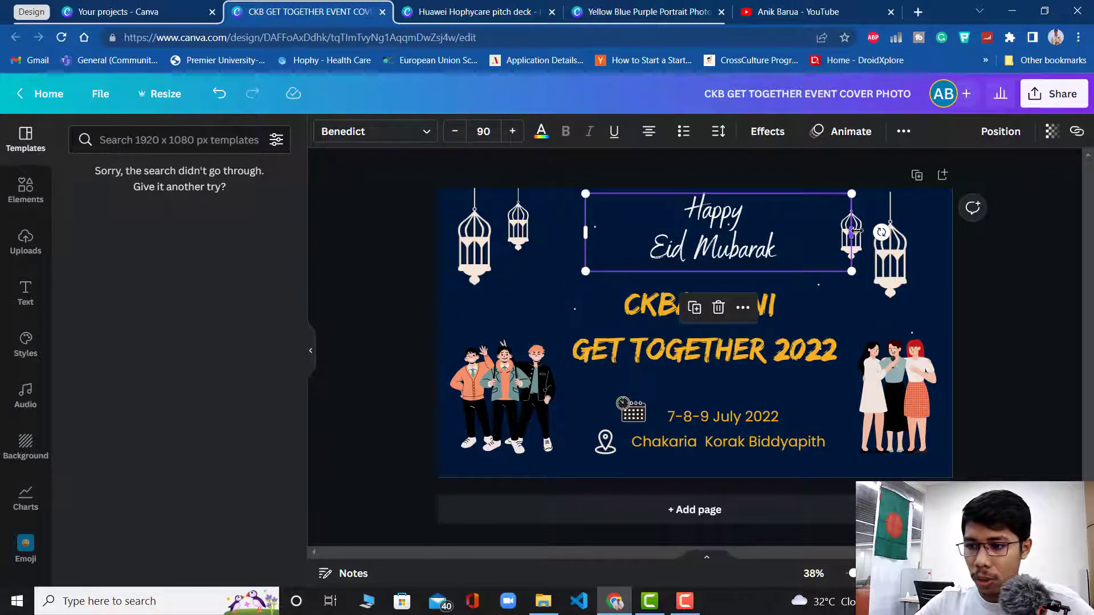
pyautogui.moveTo(842, 235); pyautogui.dragTo(811, 233)
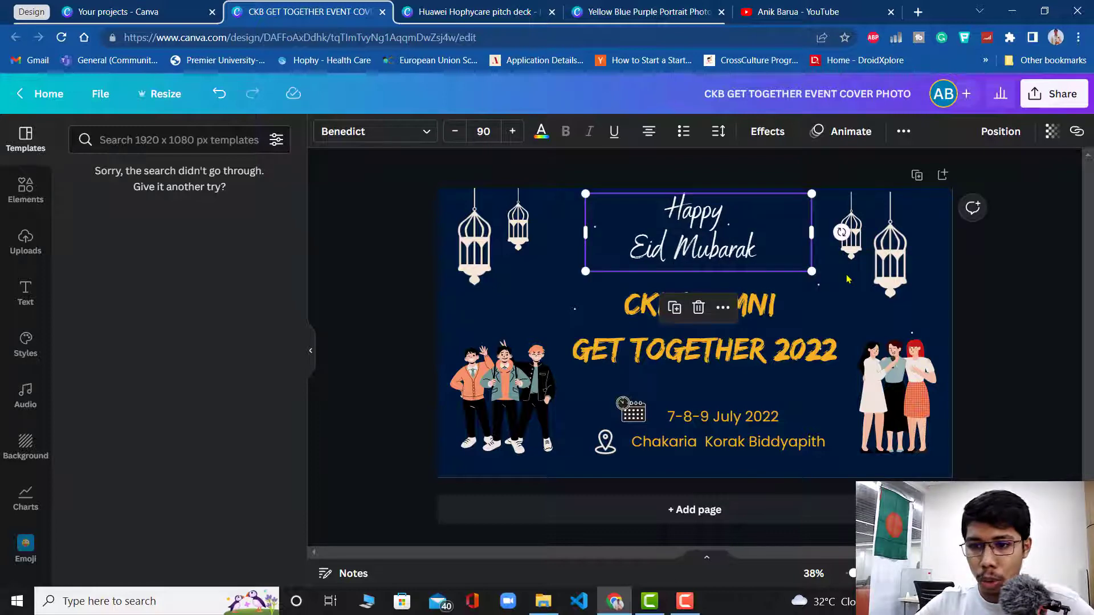
pyautogui.keyDown('shift'); pyautogui.click(895, 260); pyautogui.keyUp('shift')
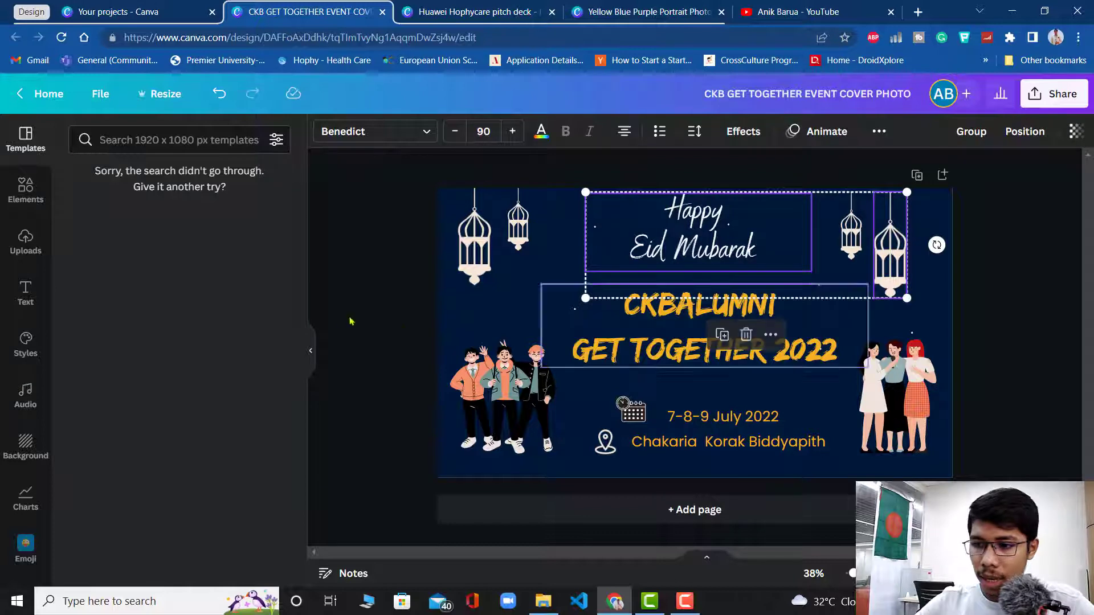
pyautogui.click(528, 320)
# - Select all four hanging lanterns, two on each side of the greeting, and group them
pyautogui.click(474, 240)
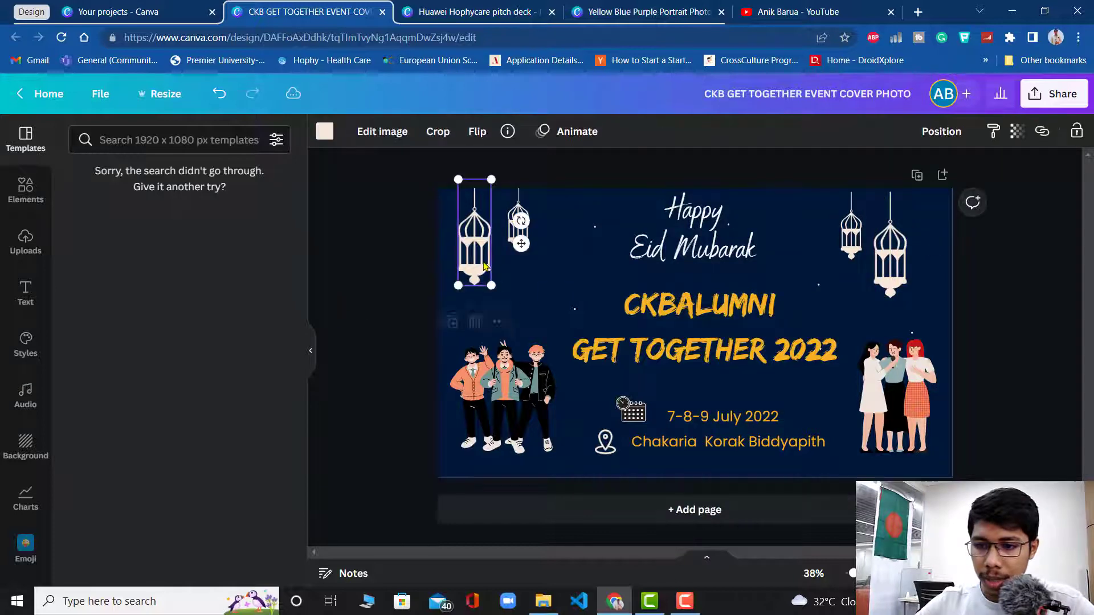
pyautogui.keyDown('shift'); pyautogui.click(525, 213); pyautogui.keyUp('shift')
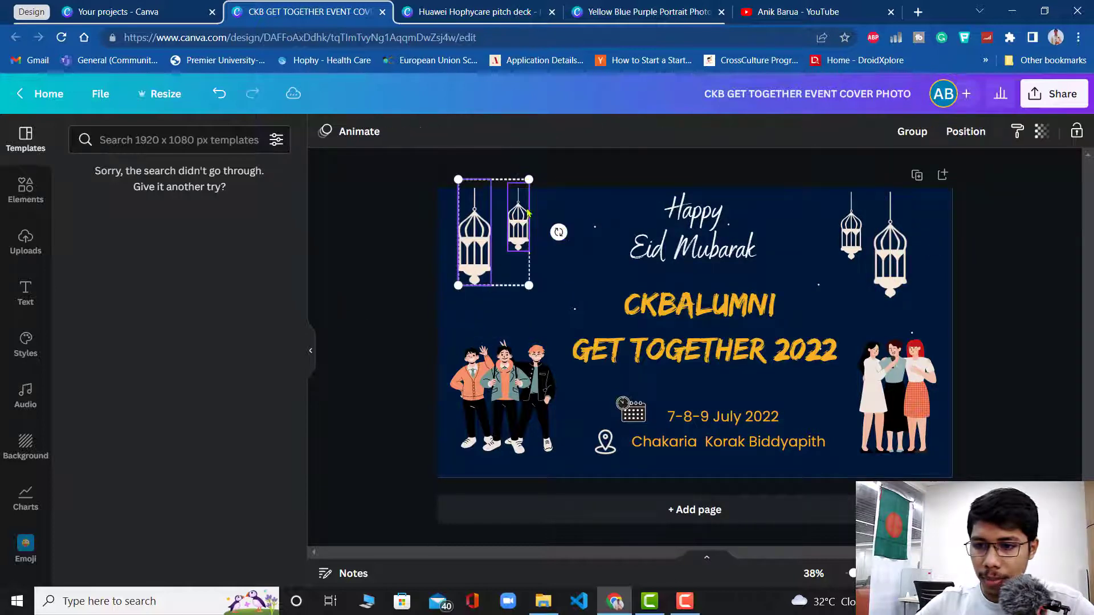
pyautogui.keyDown('shift'); pyautogui.click(892, 264); pyautogui.keyUp('shift')
pyautogui.keyDown('shift'); pyautogui.click(844, 237); pyautogui.keyUp('shift')
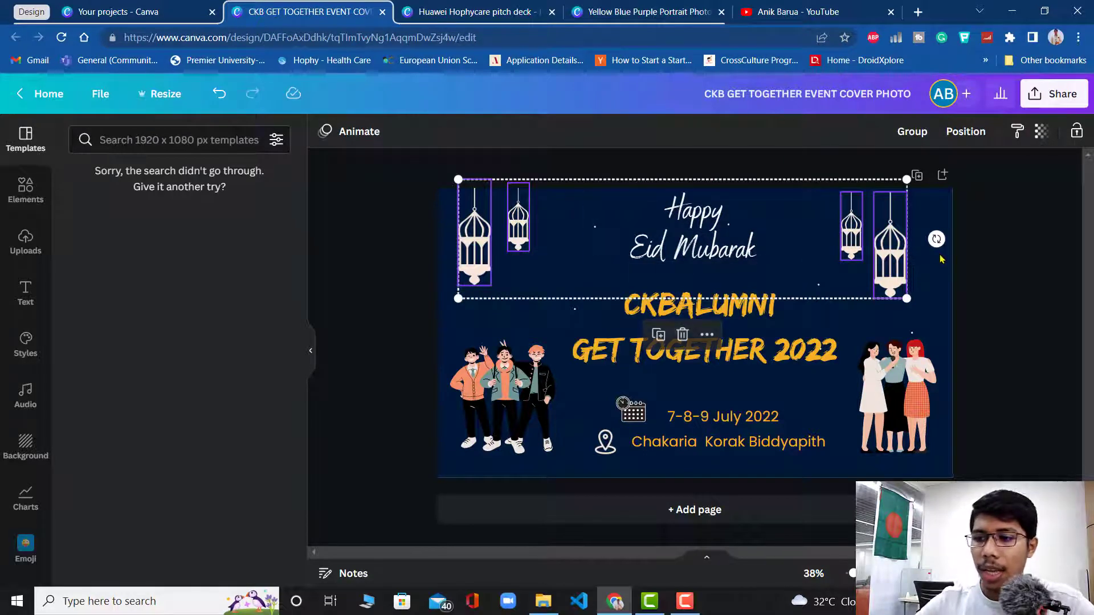
pyautogui.click(912, 133)
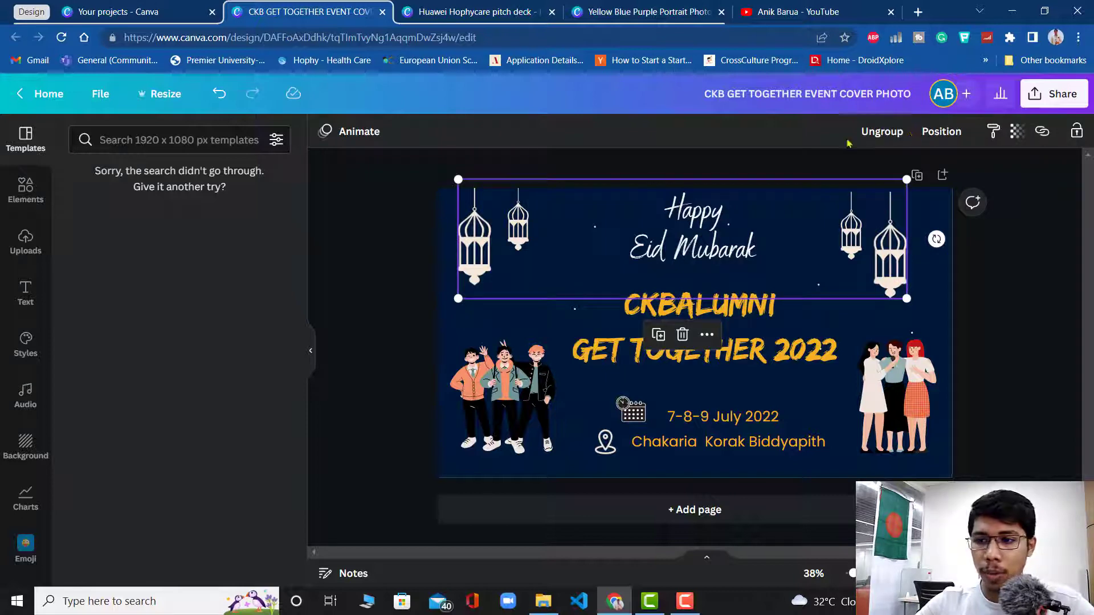
# - Try element animations on the grouped lanterns, applying Stomp and replacing it with Pop
pyautogui.click(352, 132)
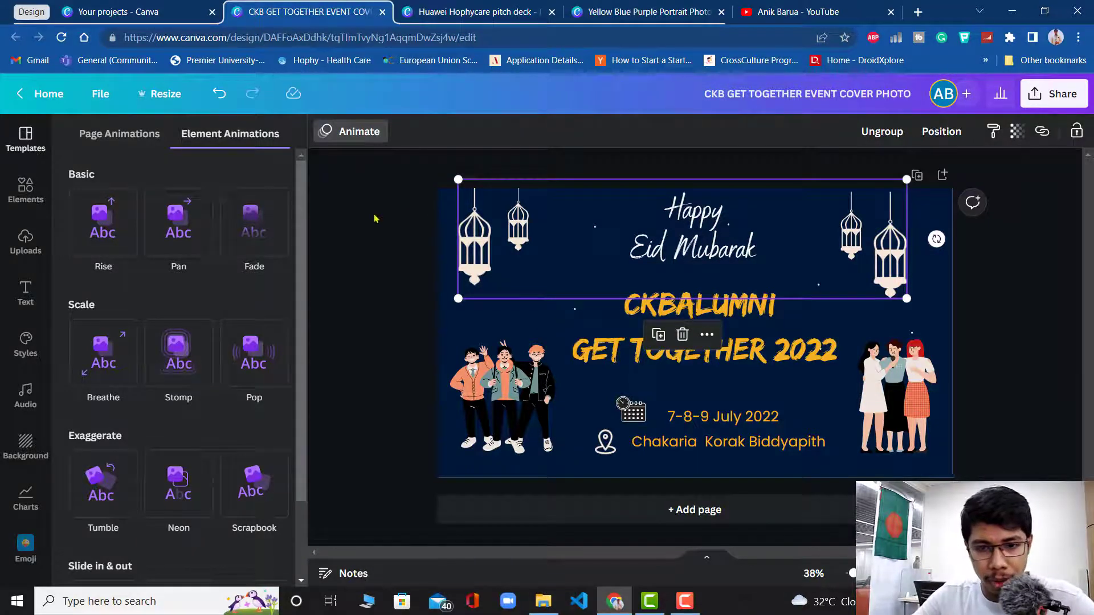
pyautogui.click(169, 218)
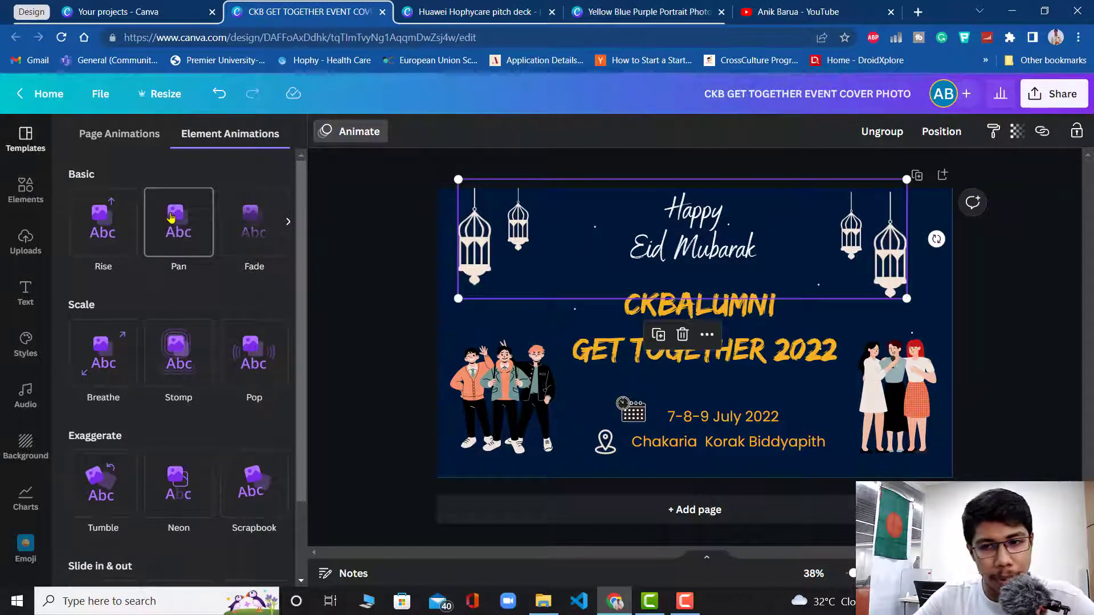
pyautogui.click(240, 229)
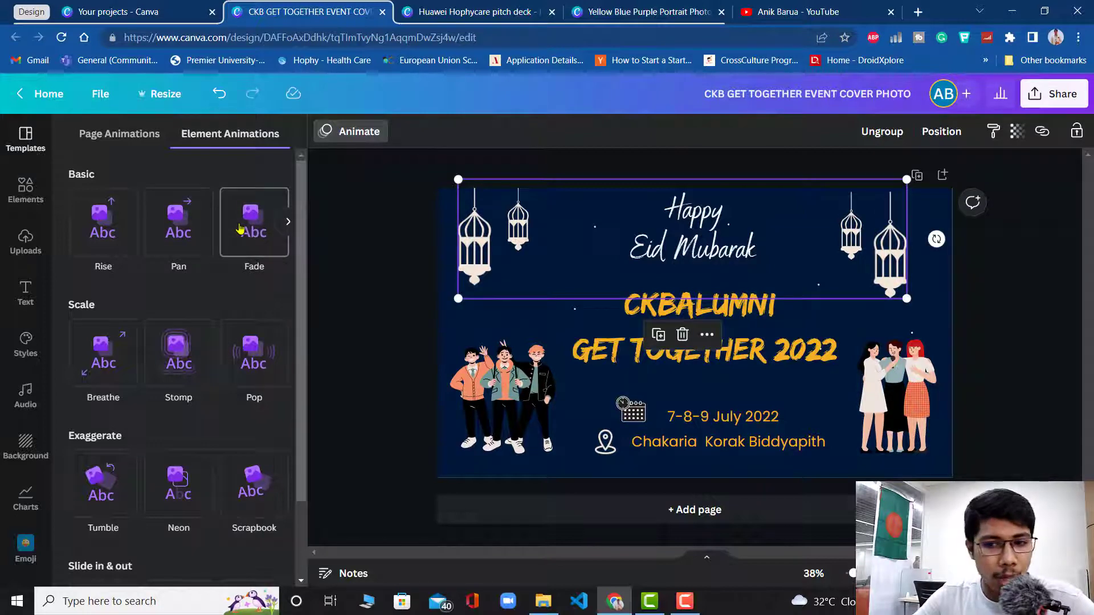
pyautogui.click(93, 363)
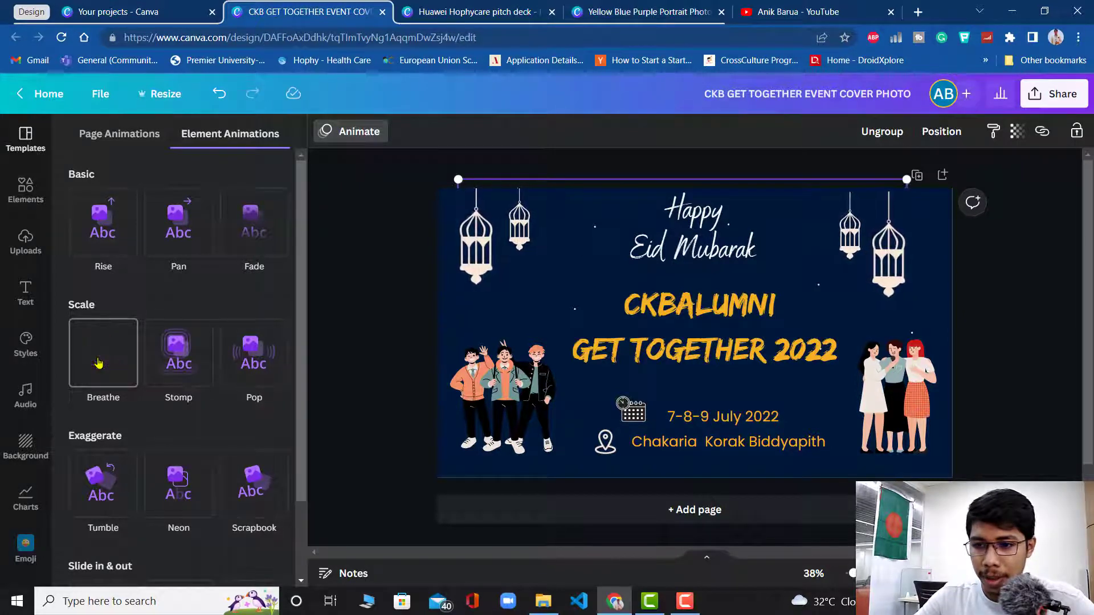
pyautogui.click(168, 354)
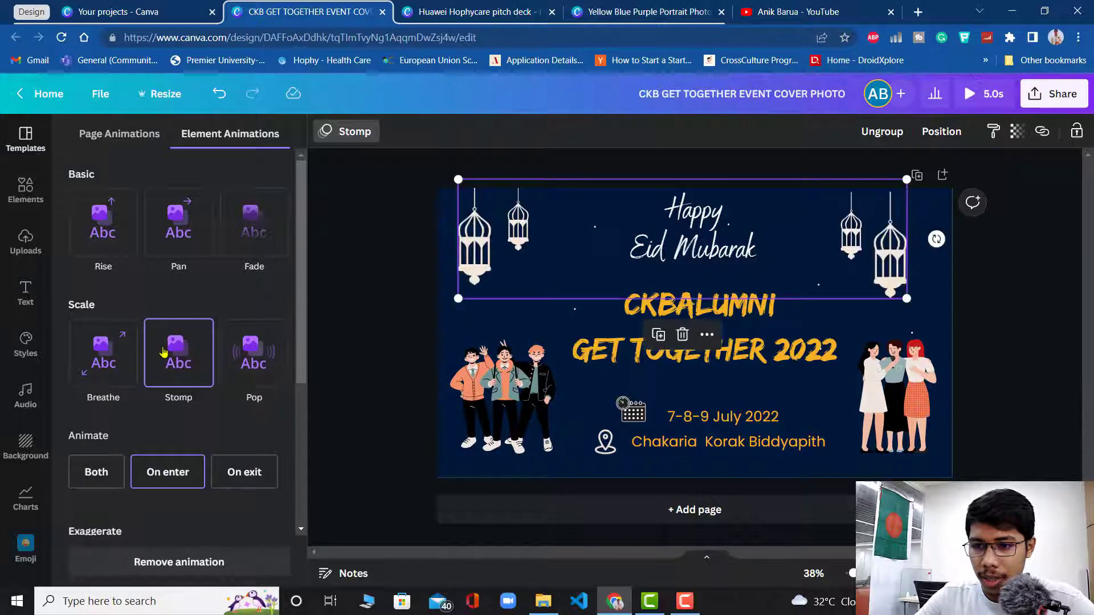
pyautogui.click(240, 354)
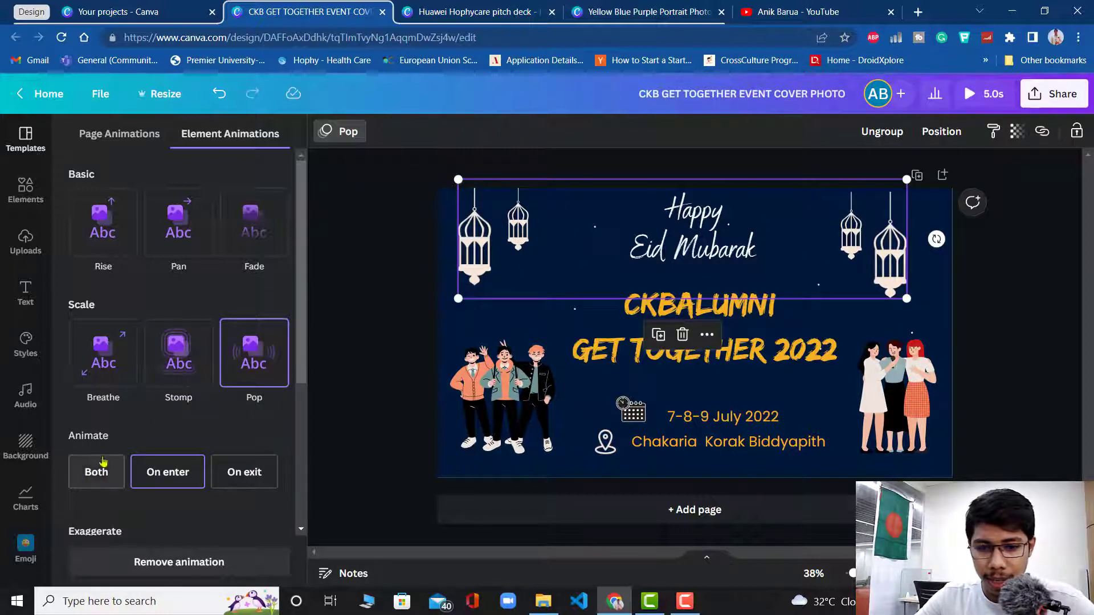
# - Set the lantern group's Pop animation to play on exit and look through the other animation styles
pyautogui.scroll(-2, 105, 450)
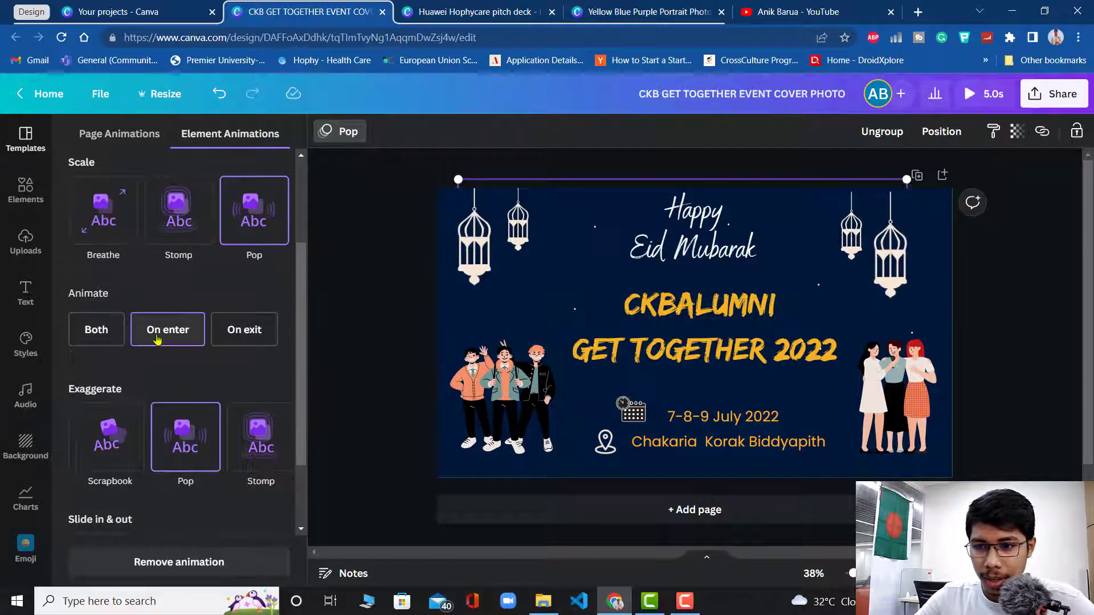
pyautogui.click(233, 328)
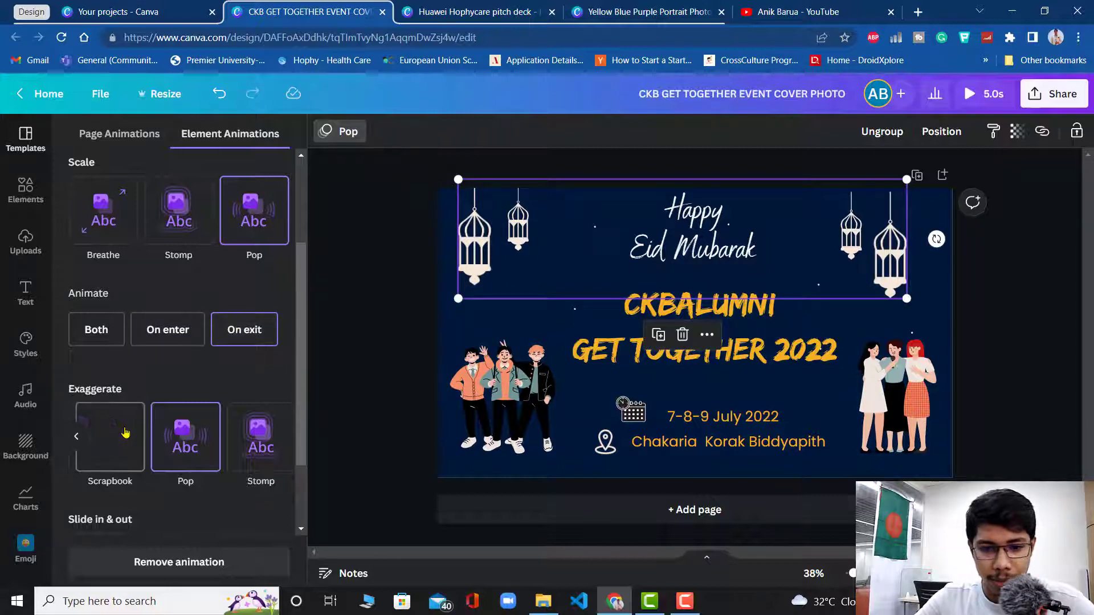
pyautogui.scroll(-2, 94, 425)
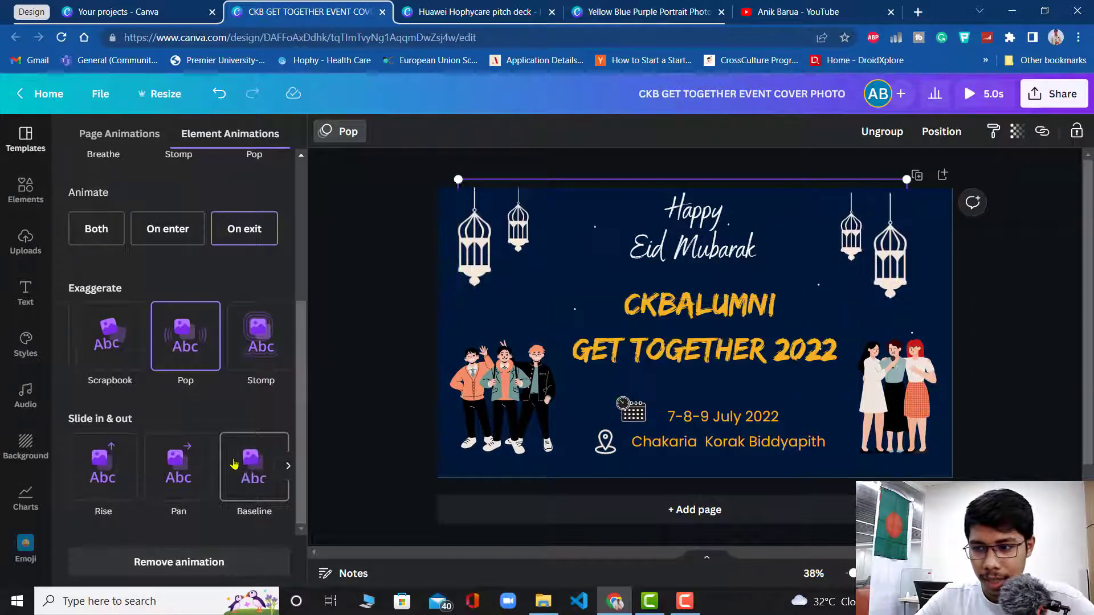
pyautogui.scroll(4, 228, 473)
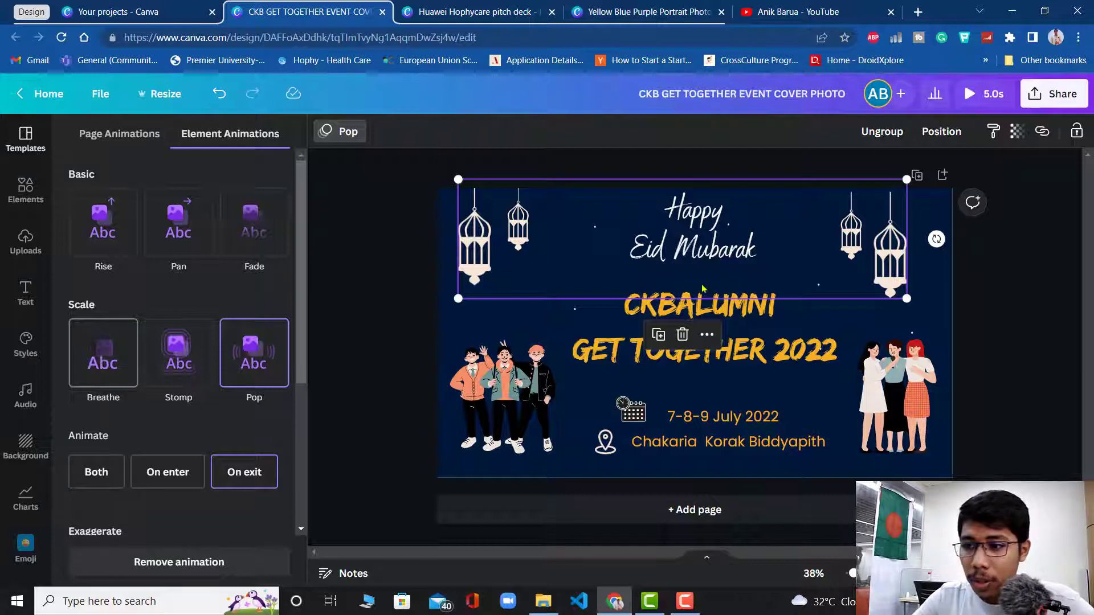
# - Apply the Breathe animation to the small lantern on the cover's right side, and ungroup the four lanterns
pyautogui.click(855, 235)
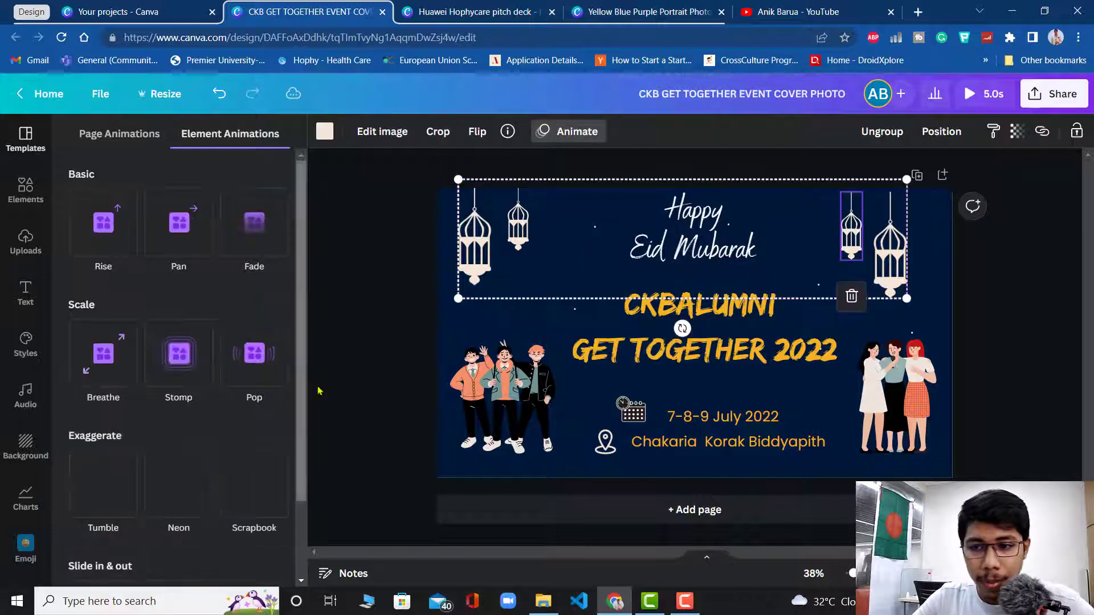
pyautogui.click(101, 365)
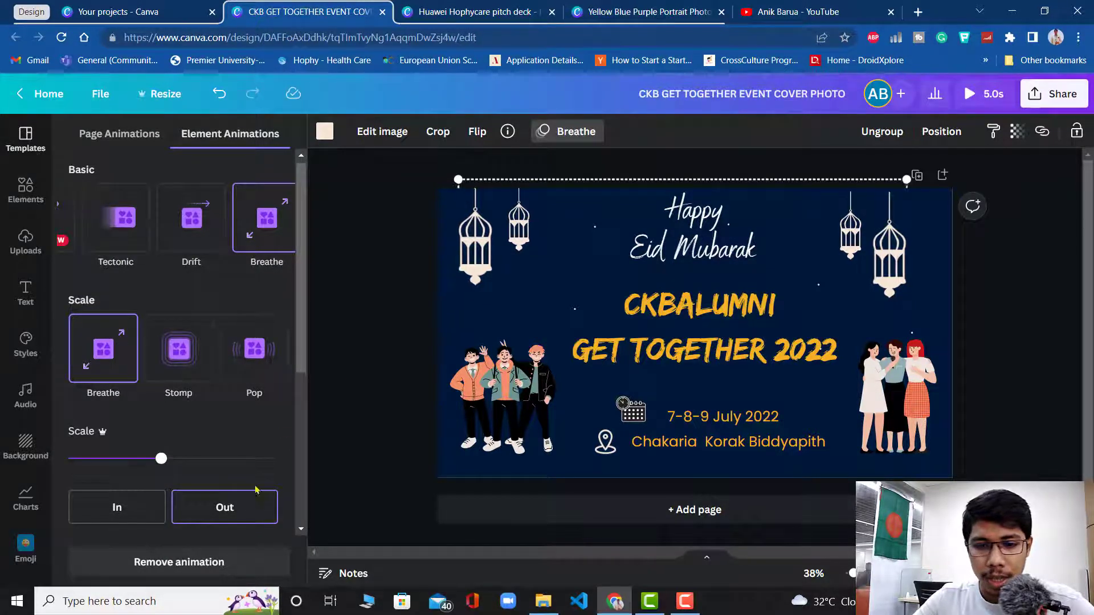
pyautogui.click(883, 131)
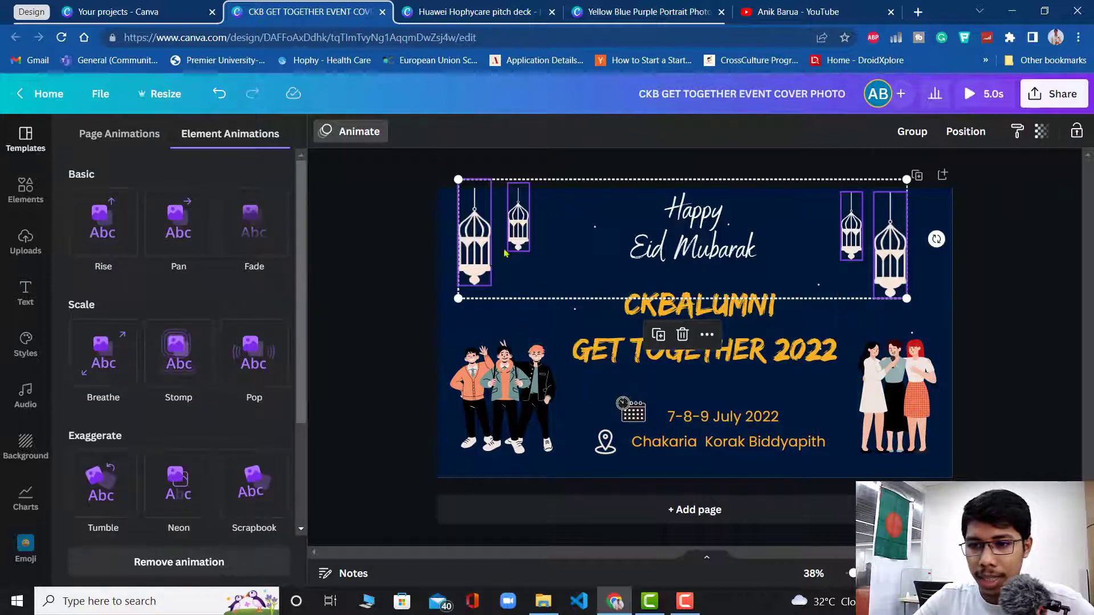
pyautogui.click(580, 222)
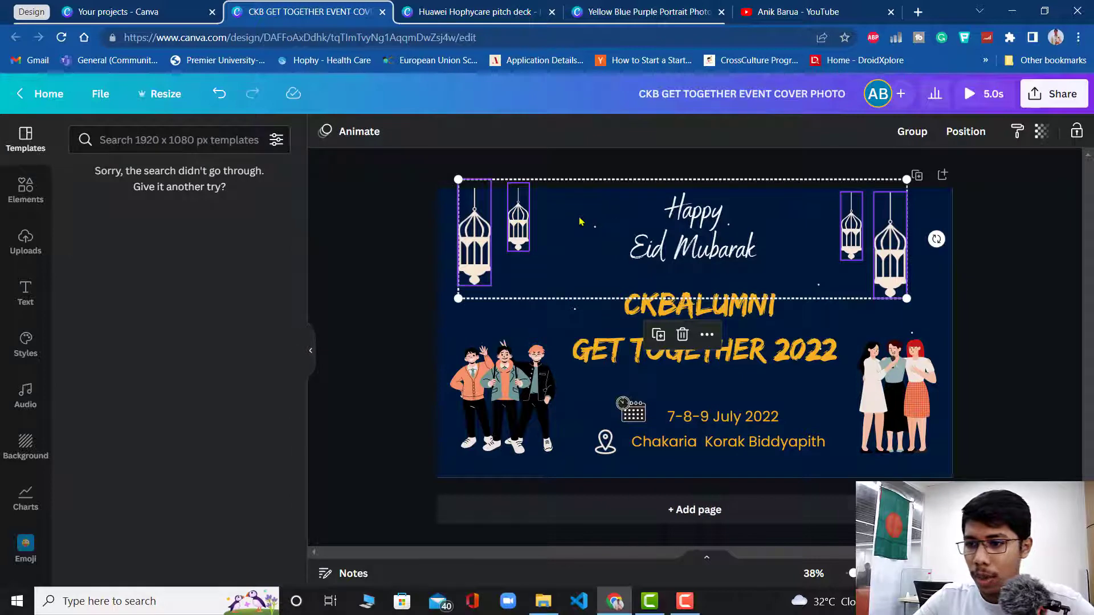
pyautogui.click(936, 211)
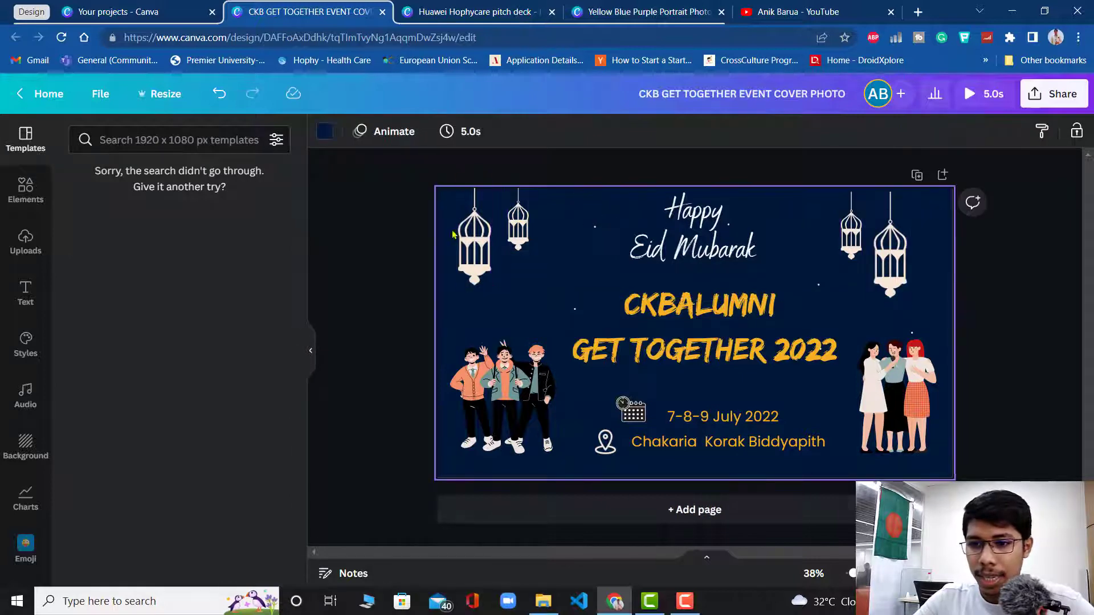
# - Move the two small and two large lanterns so they hang from the cover's top edge, bringing the left large one closer to the greeting
pyautogui.click(471, 231)
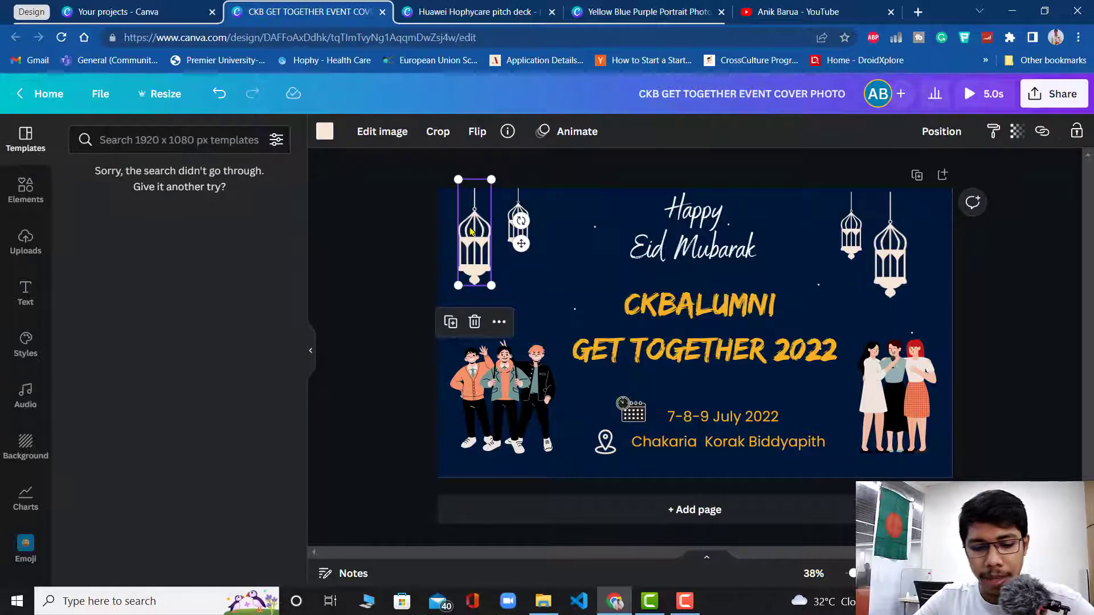
pyautogui.click(511, 219)
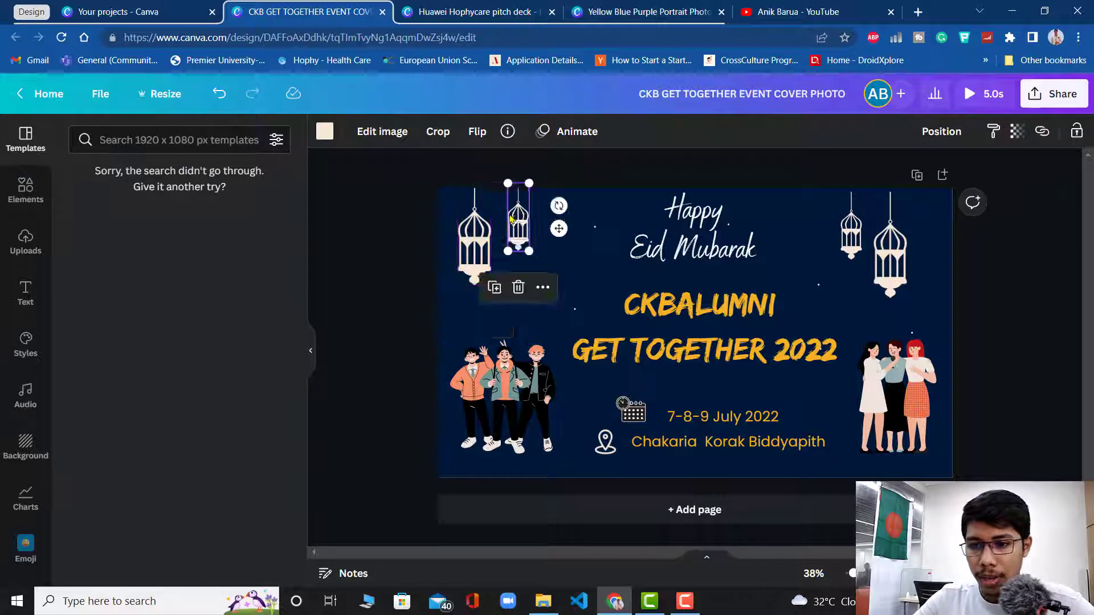
pyautogui.click(891, 234)
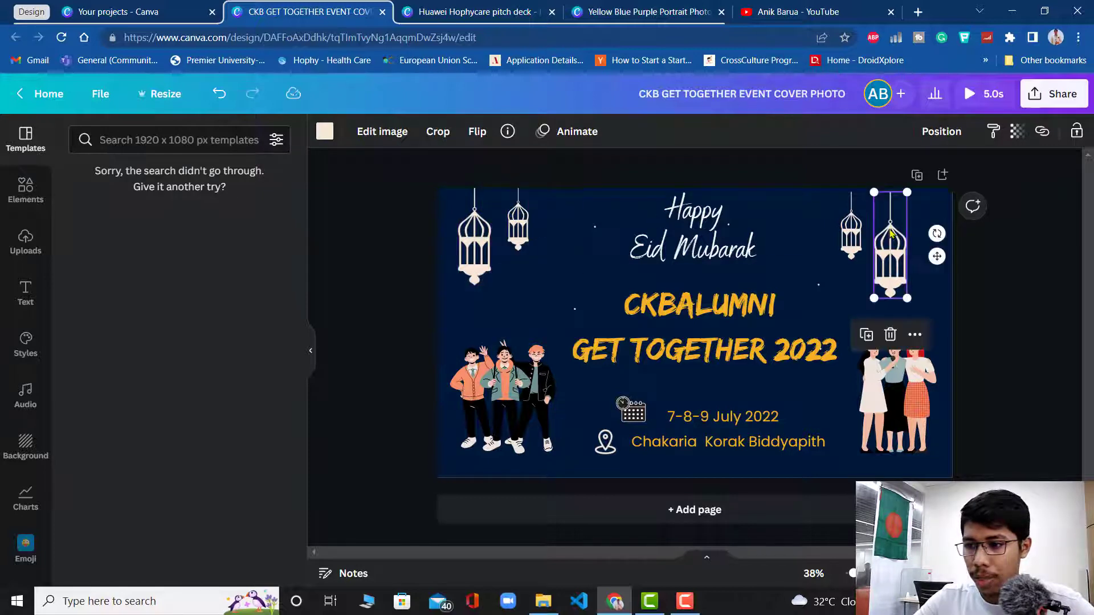
pyautogui.moveTo(893, 240); pyautogui.dragTo(840, 229)
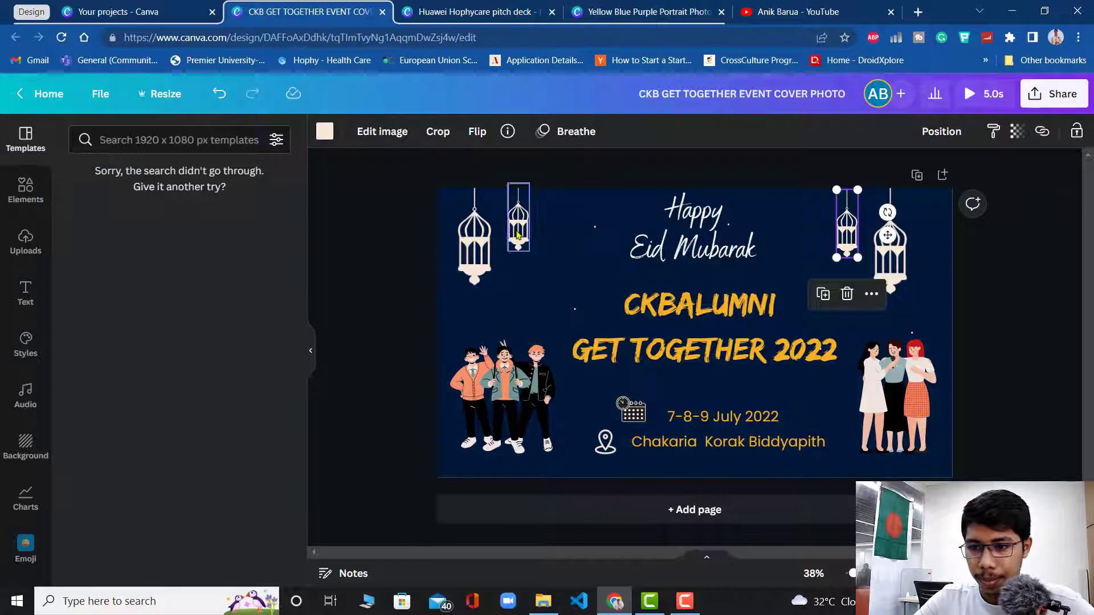
pyautogui.moveTo(518, 235); pyautogui.dragTo(528, 233)
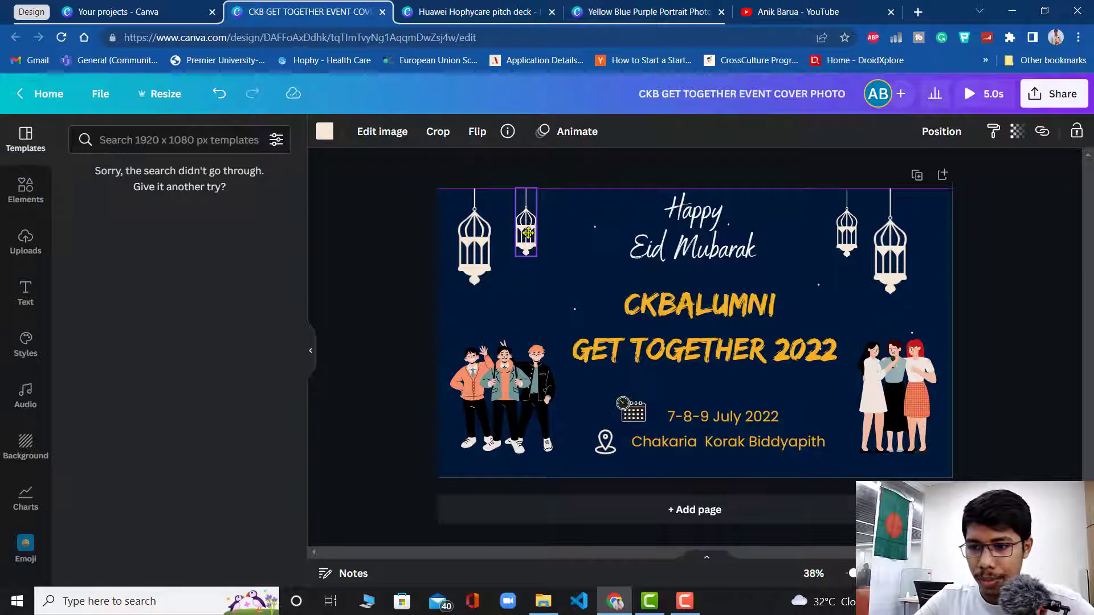
pyautogui.click(474, 239)
pyautogui.moveTo(474, 239); pyautogui.dragTo(499, 251)
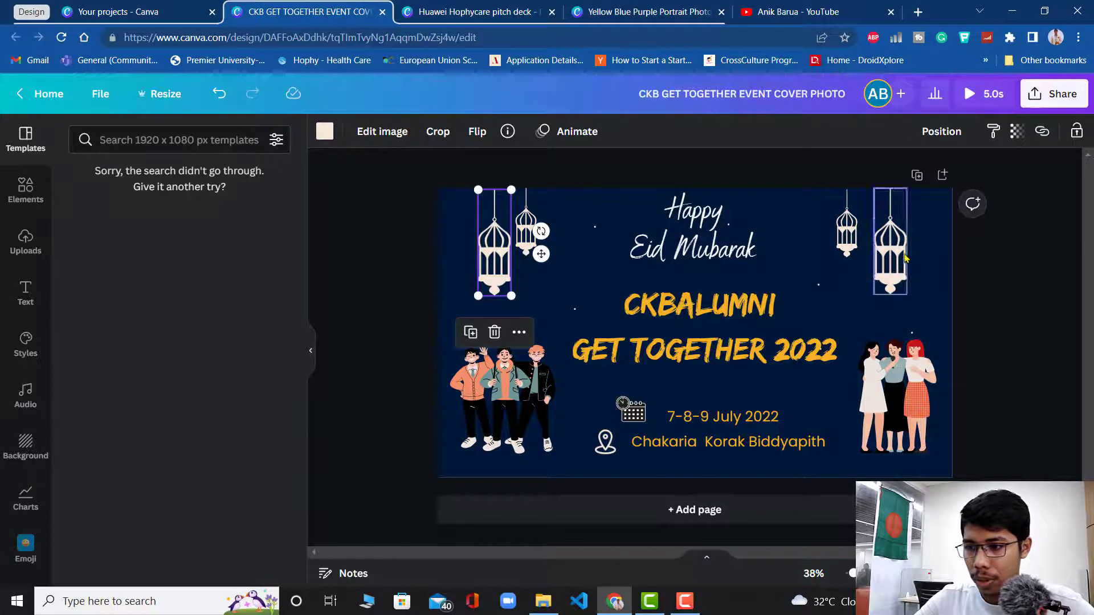
pyautogui.moveTo(902, 253); pyautogui.dragTo(897, 251)
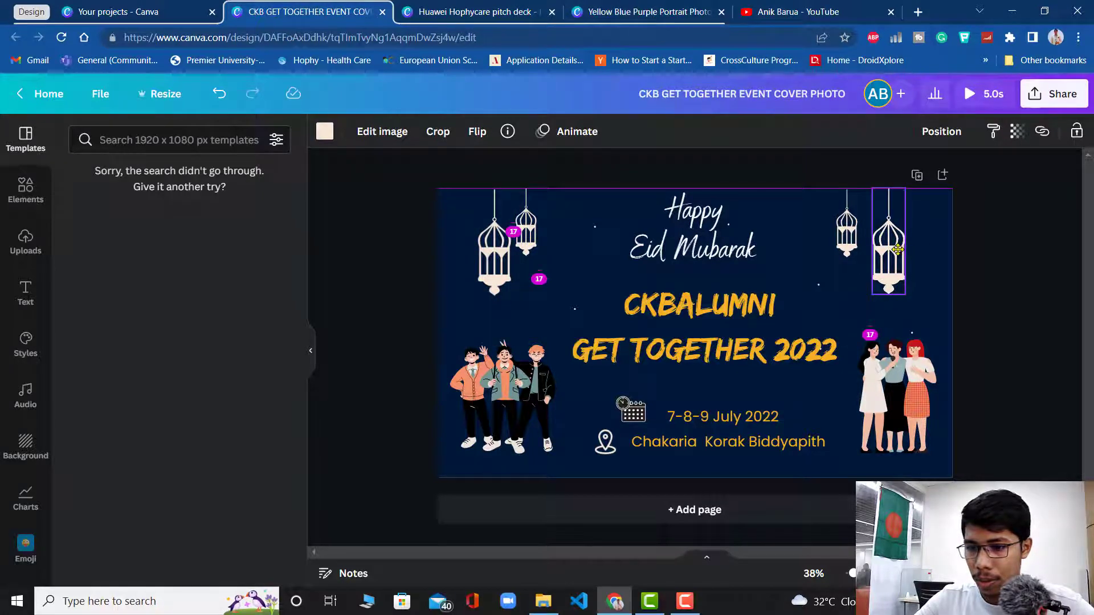
# - Adjust the horizontal spacing of both lantern pairs so they sit at similar distances on either side of the greeting
pyautogui.moveTo(897, 249); pyautogui.dragTo(845, 241)
pyautogui.moveTo(849, 239); pyautogui.dragTo(862, 241)
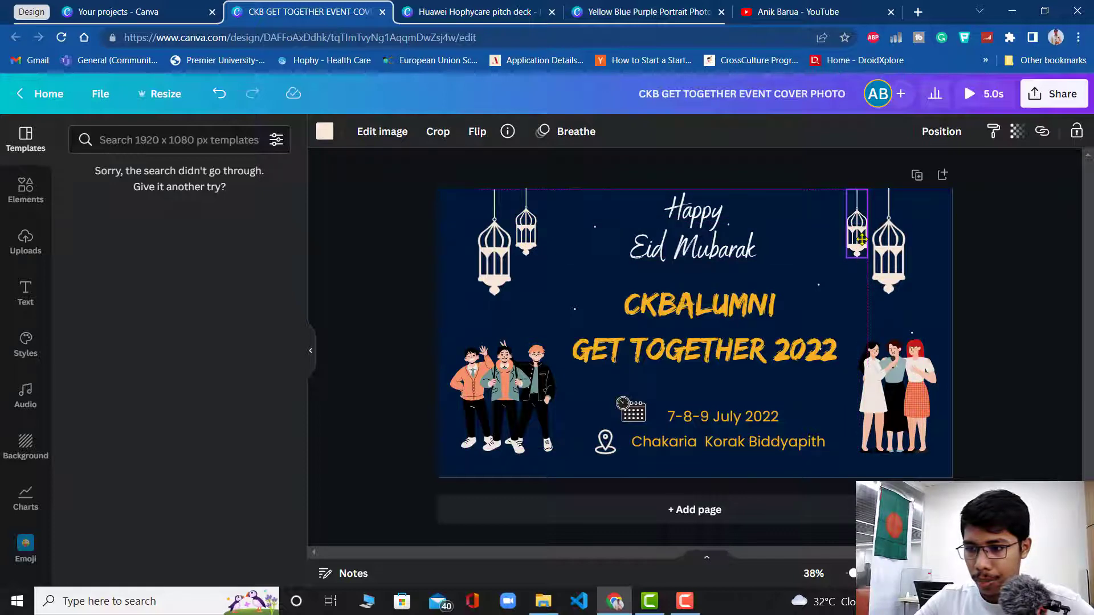
pyautogui.moveTo(862, 240)
pyautogui.mouseDown()
pyautogui.moveTo(910, 253)
pyautogui.moveTo(857, 242)
pyautogui.mouseUp()
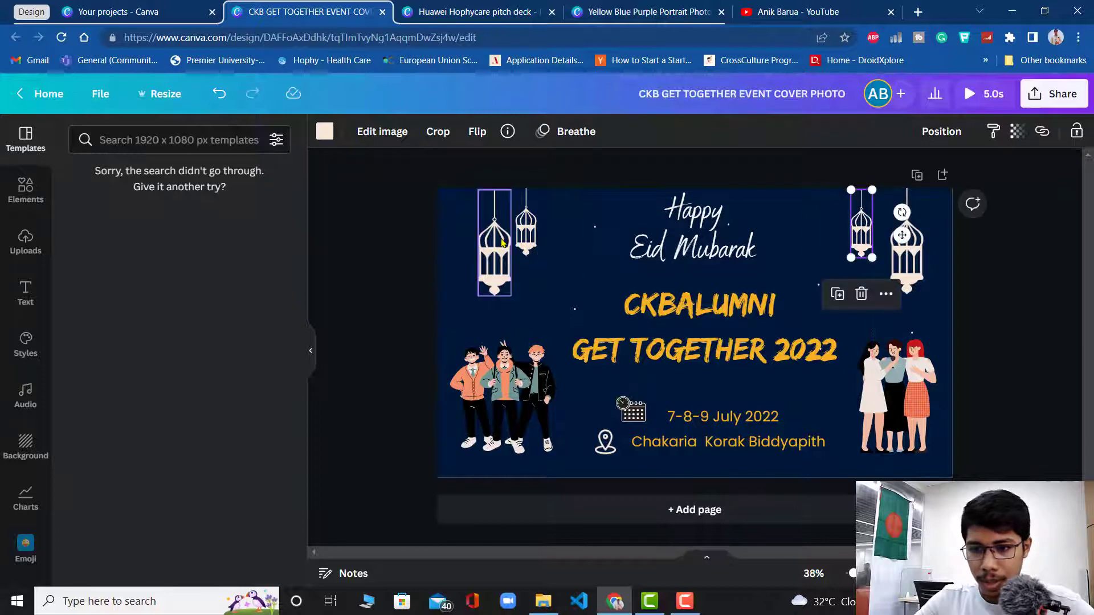
pyautogui.moveTo(501, 240); pyautogui.dragTo(493, 240)
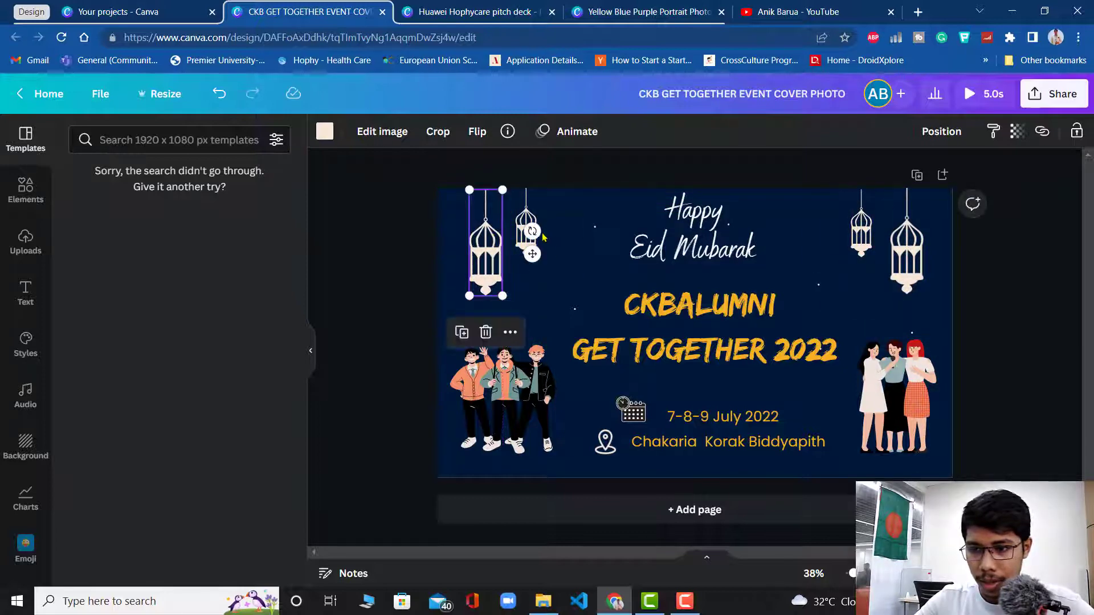
pyautogui.click(597, 229)
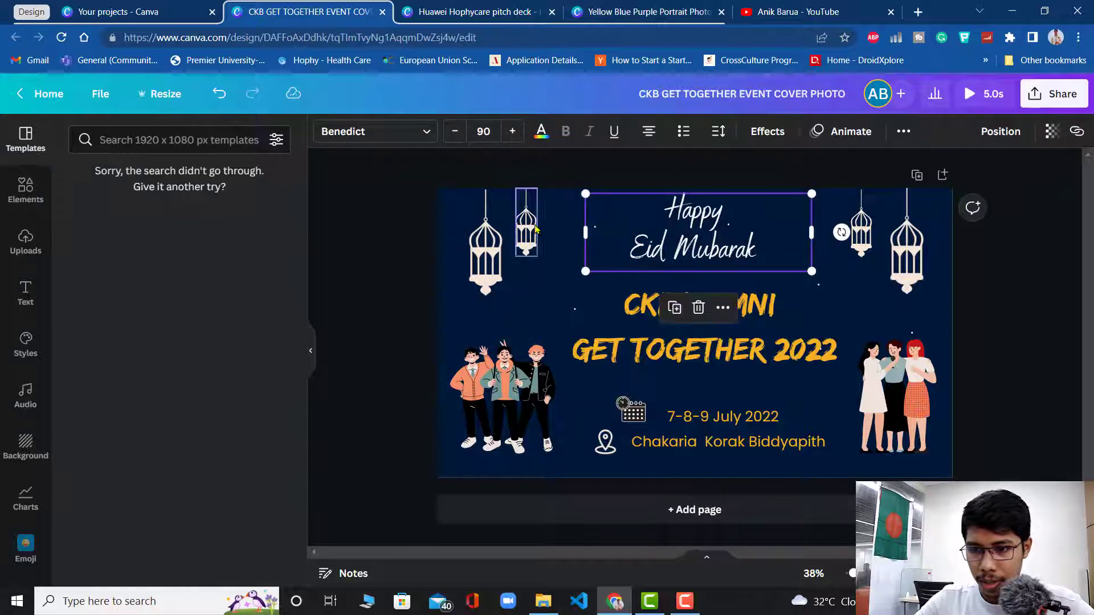
pyautogui.click(534, 229)
pyautogui.moveTo(534, 229); pyautogui.dragTo(534, 224)
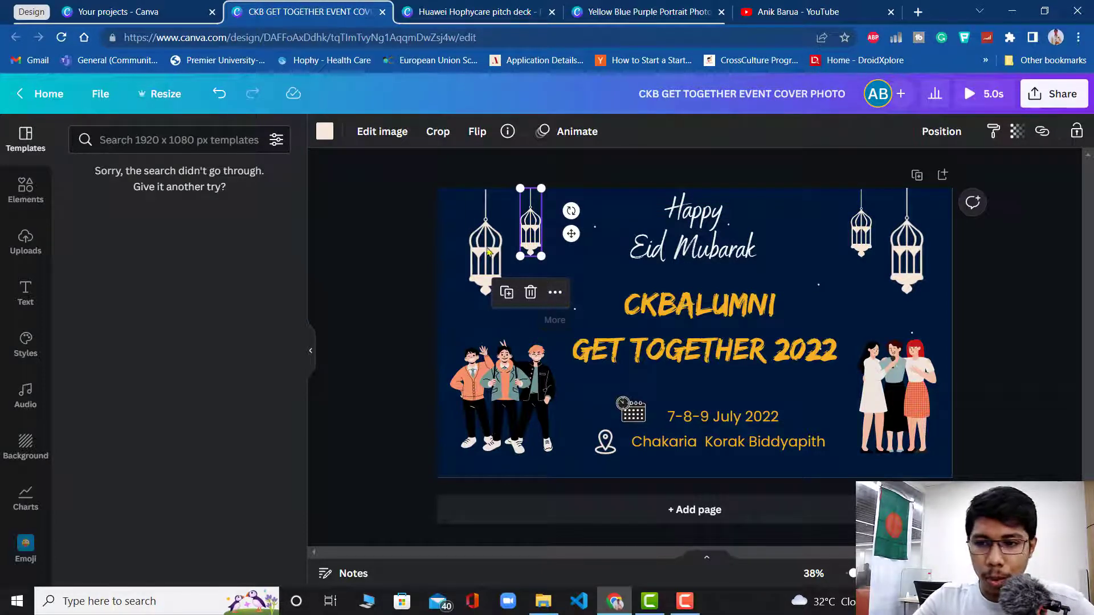
# - Select all four lanterns together and try the Breathe and Stomp element animations on them
pyautogui.click(495, 250)
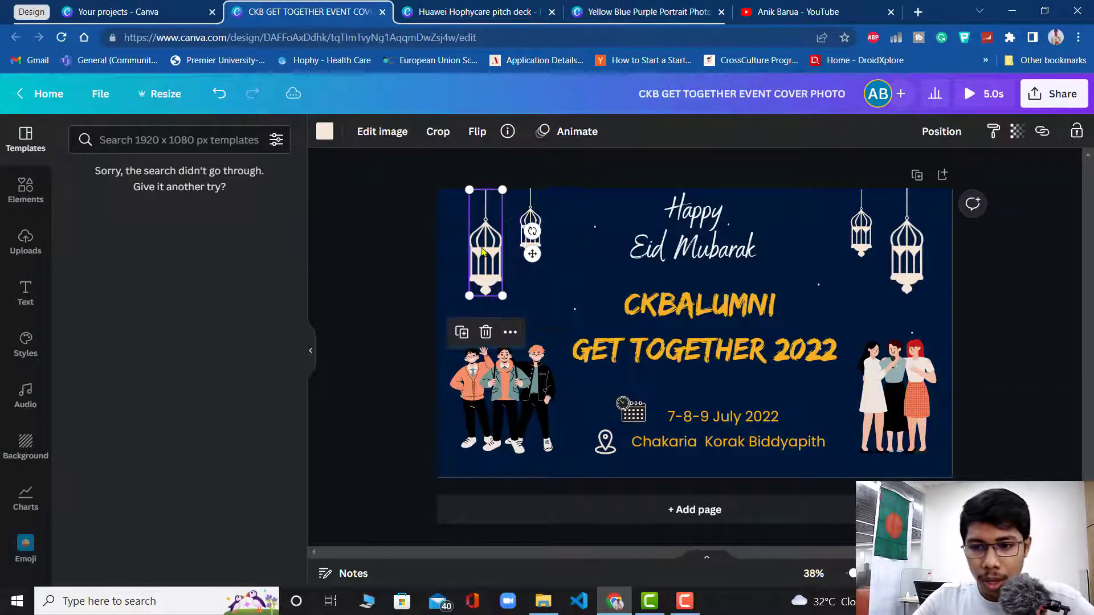
pyautogui.keyDown('shift'); pyautogui.click(532, 223); pyautogui.keyUp('shift')
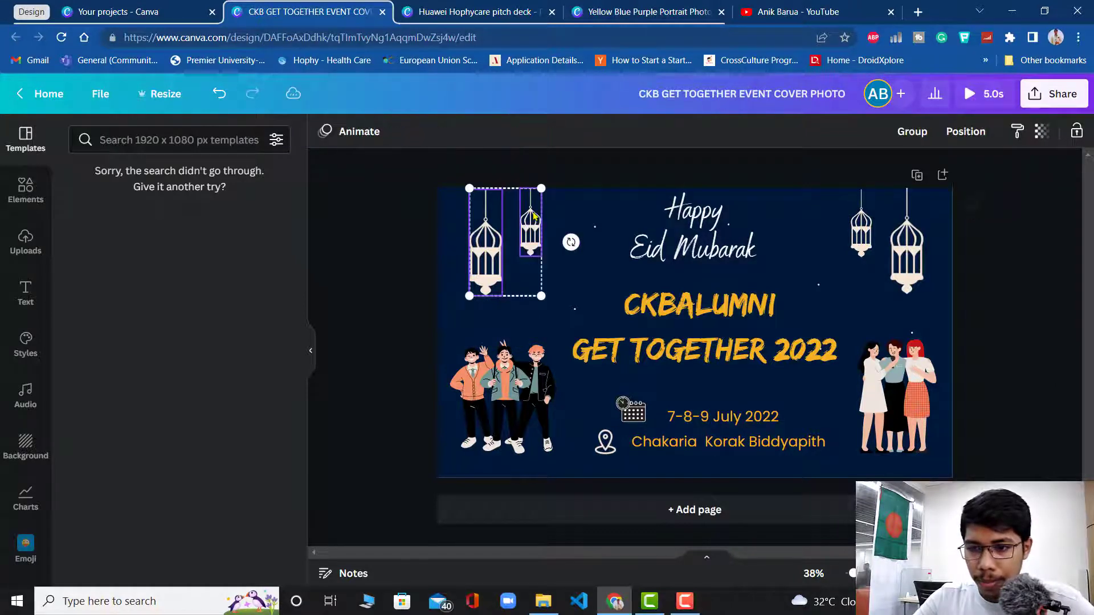
pyautogui.keyDown('shift'); pyautogui.click(899, 240); pyautogui.keyUp('shift')
pyautogui.keyDown('shift'); pyautogui.click(857, 221); pyautogui.keyUp('shift')
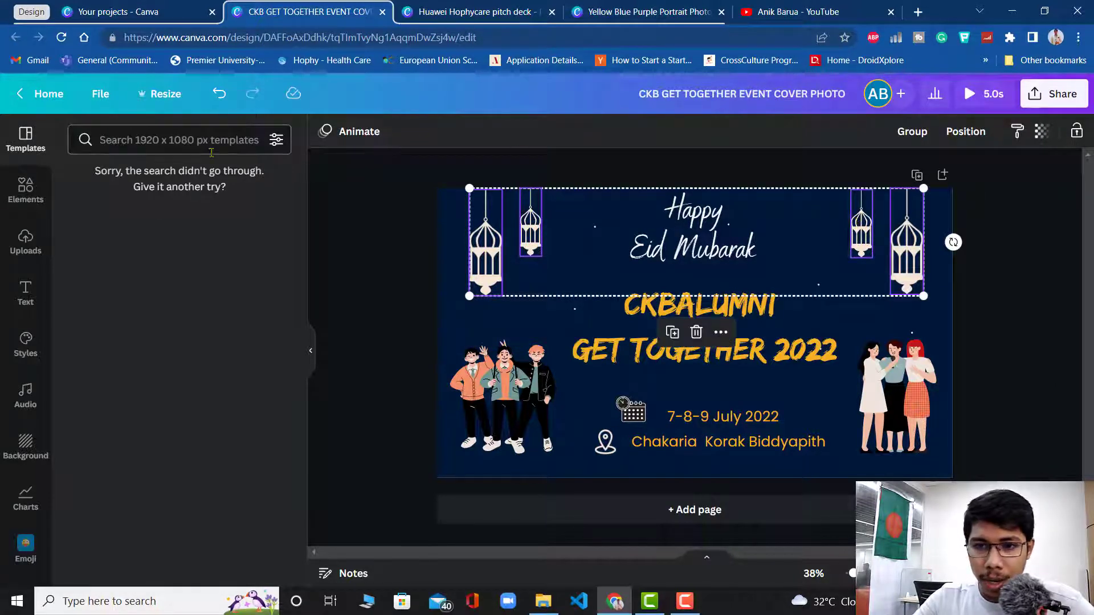
pyautogui.click(356, 132)
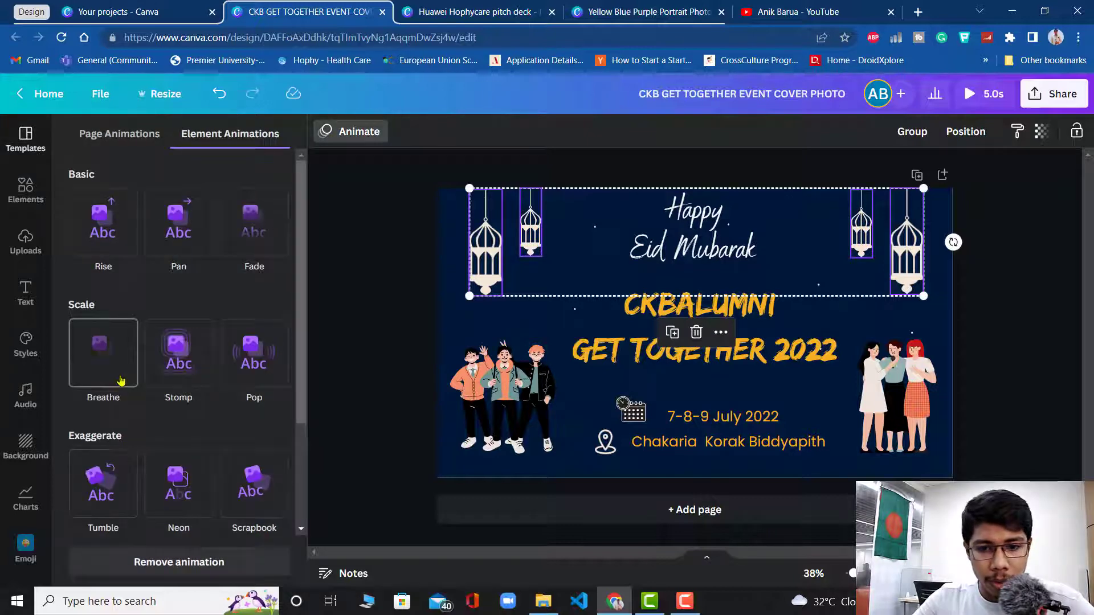
pyautogui.click(114, 371)
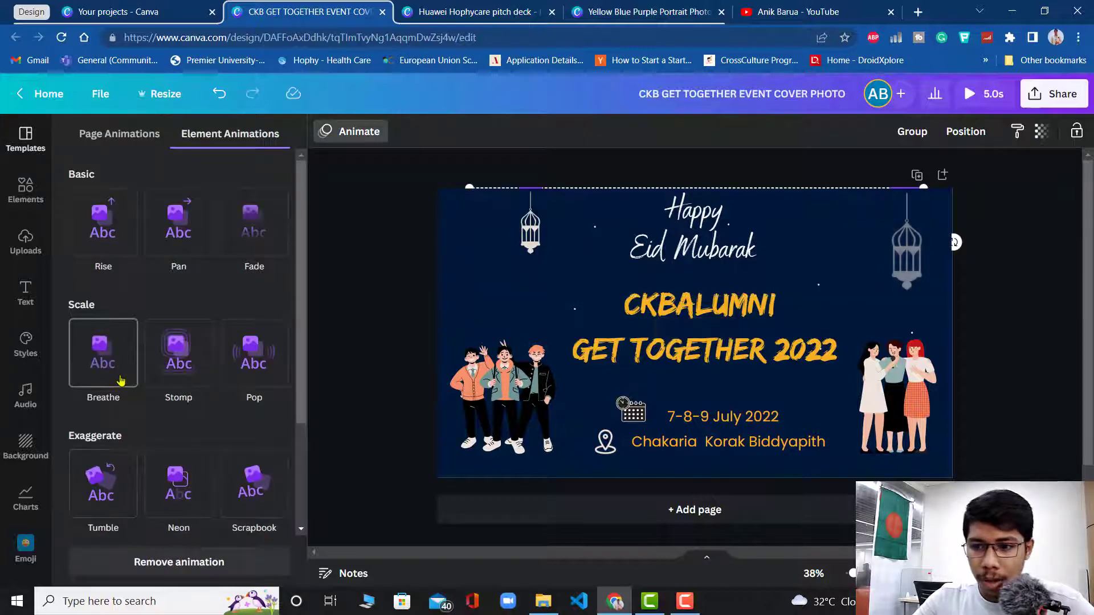
pyautogui.click(194, 379)
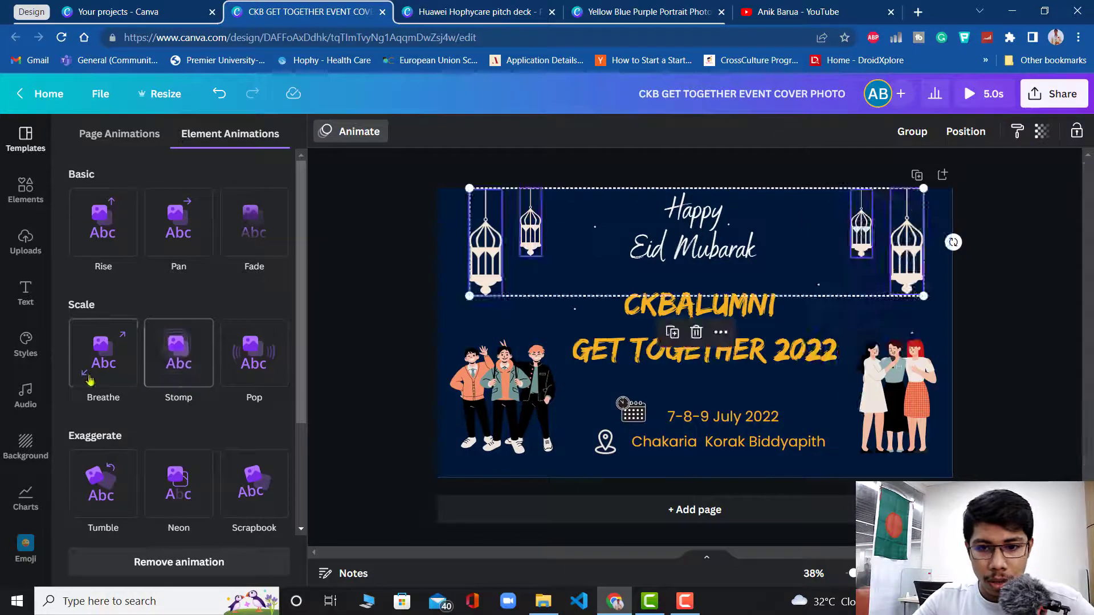
pyautogui.click(96, 373)
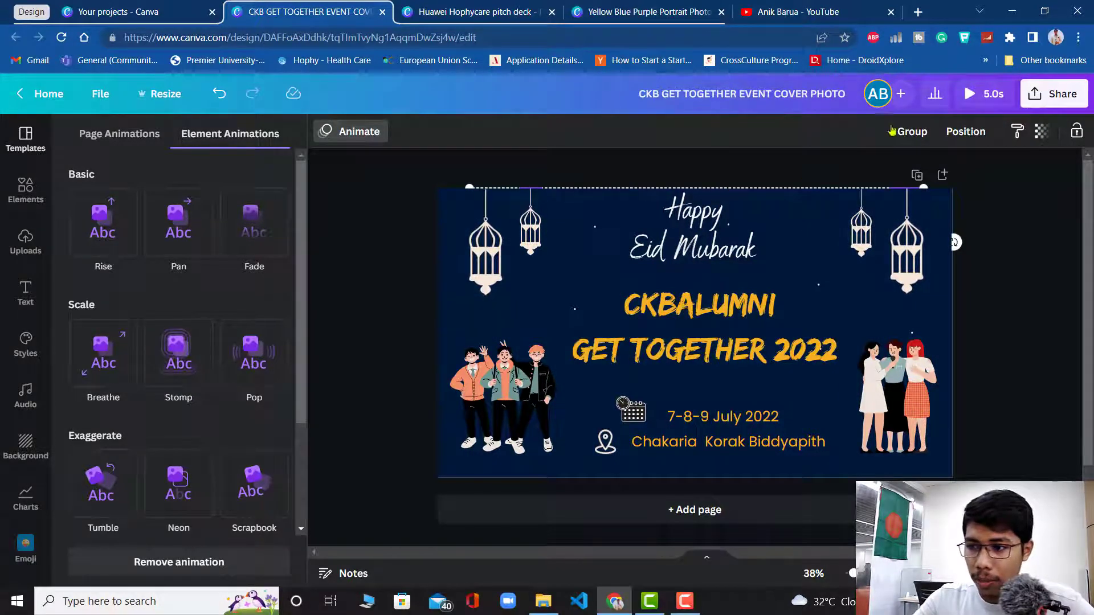
# - Group the four selected lanterns and apply the Breathe animation to the group
pyautogui.click(921, 133)
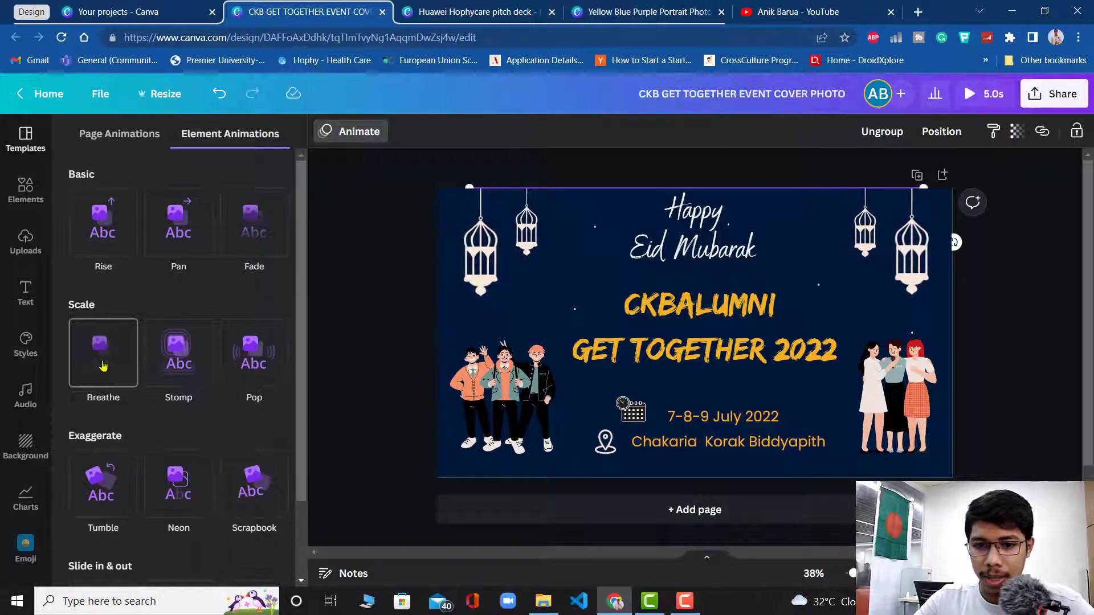
pyautogui.click(104, 366)
pyautogui.click(103, 365)
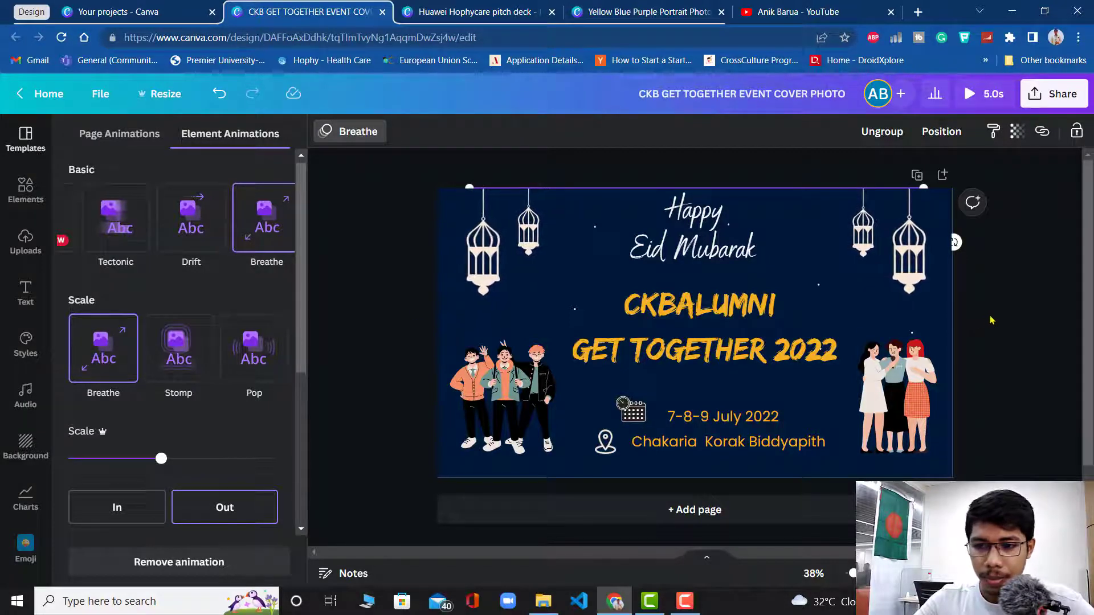
pyautogui.click(787, 402)
pyautogui.click(786, 402)
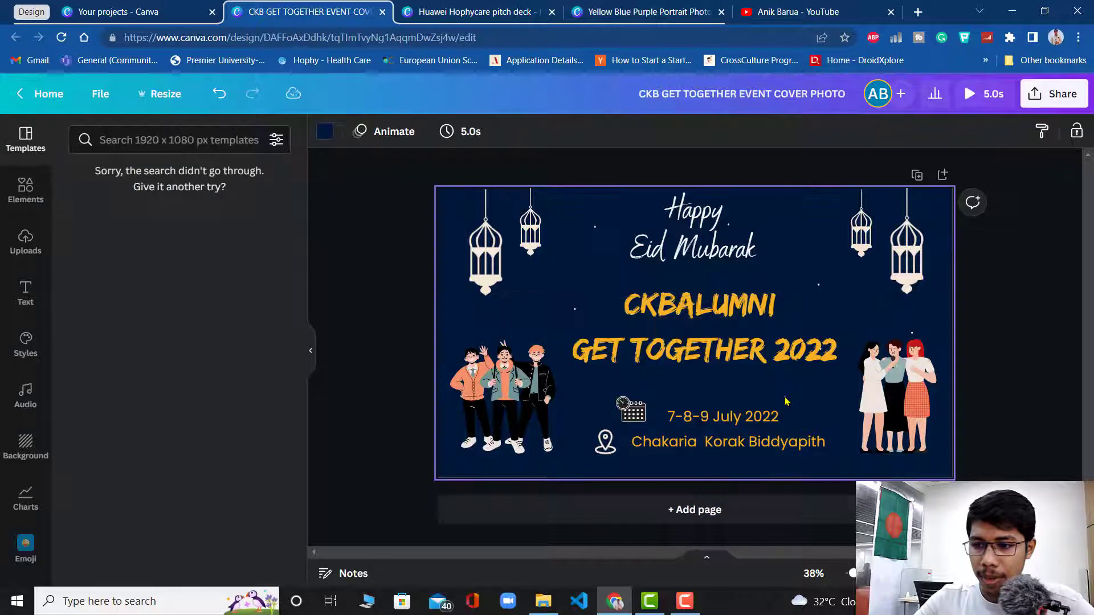
# - Try Rise, Pan, Fade, Typewriter, Ascend, Shift and Block on the "Happy Eid Mubarak" text, and apply the Burst animation
pyautogui.click(706, 244)
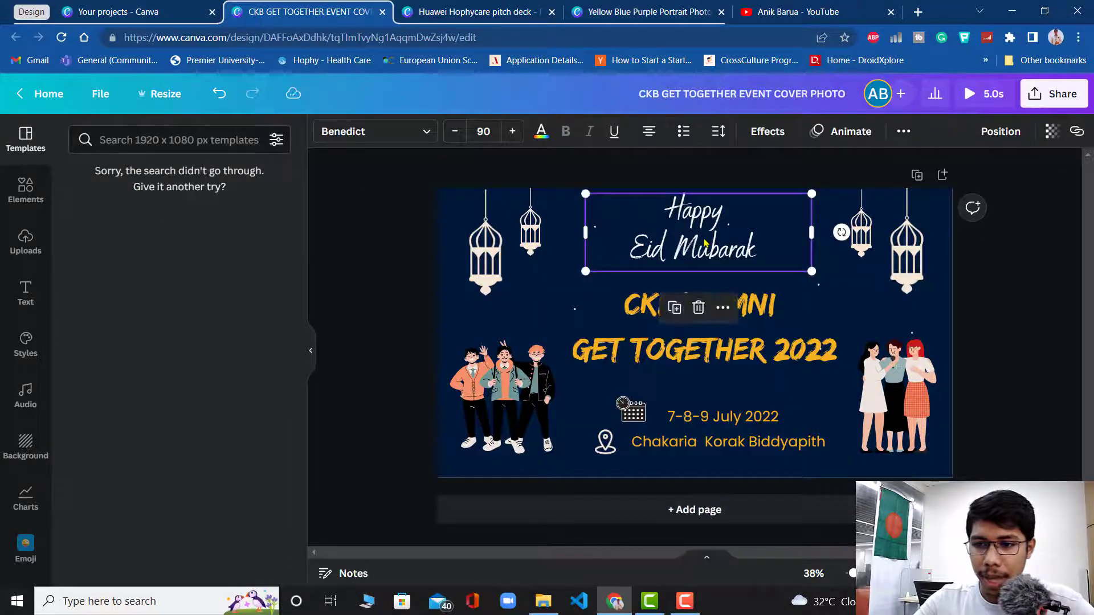
pyautogui.click(822, 132)
pyautogui.click(100, 228)
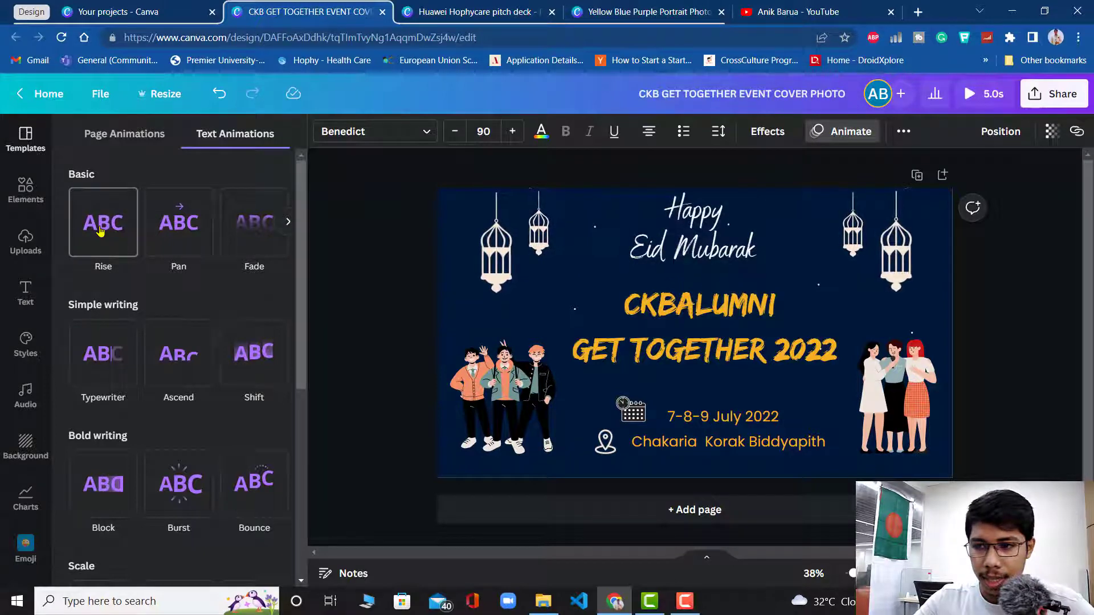
pyautogui.click(166, 225)
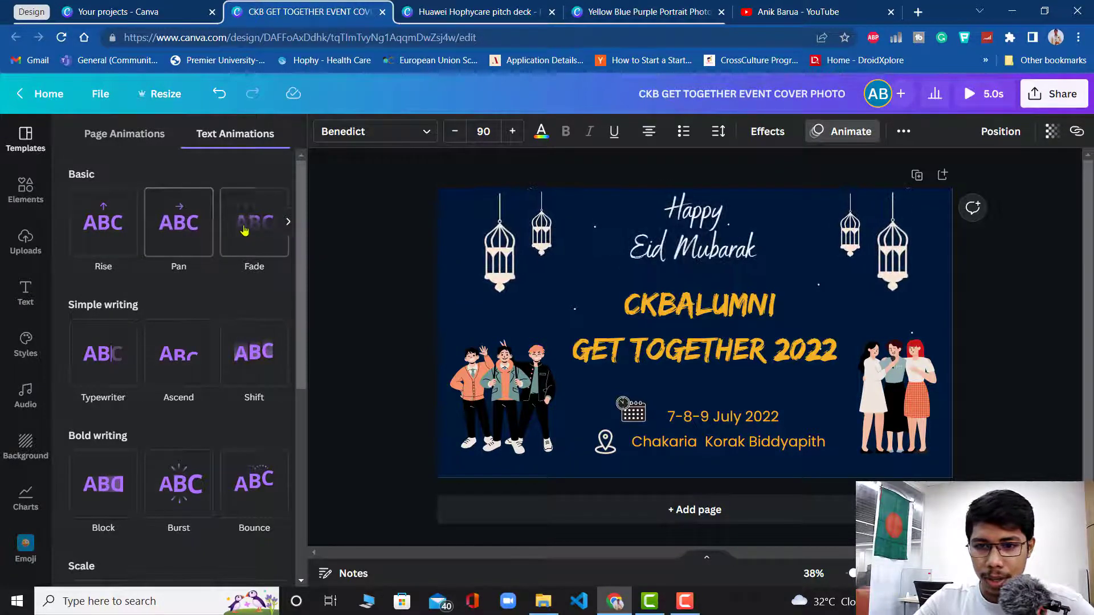
pyautogui.click(244, 230)
pyautogui.click(93, 353)
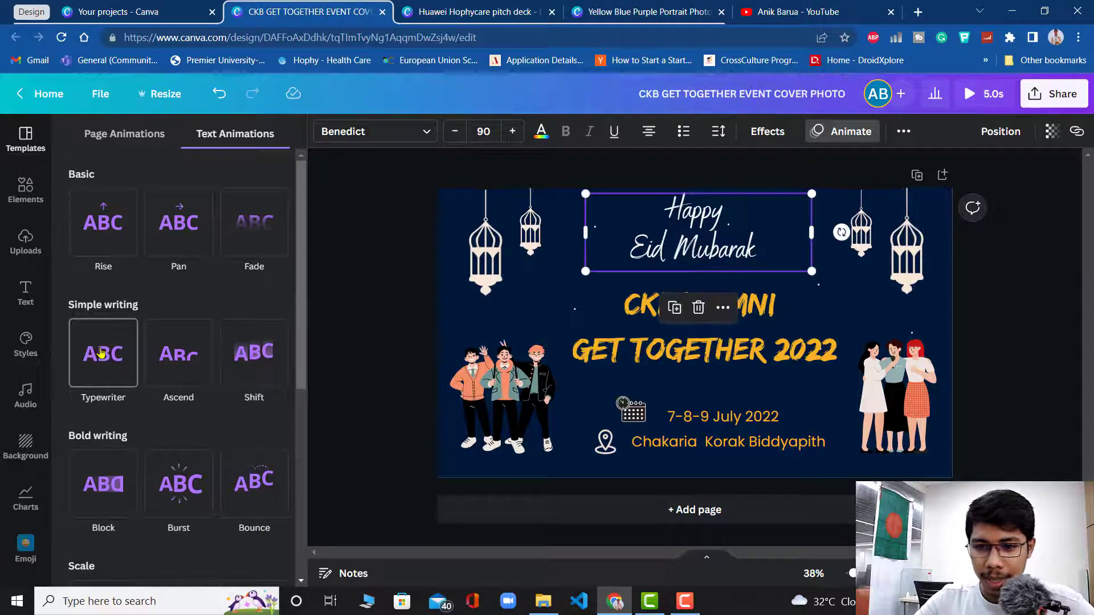
pyautogui.click(168, 352)
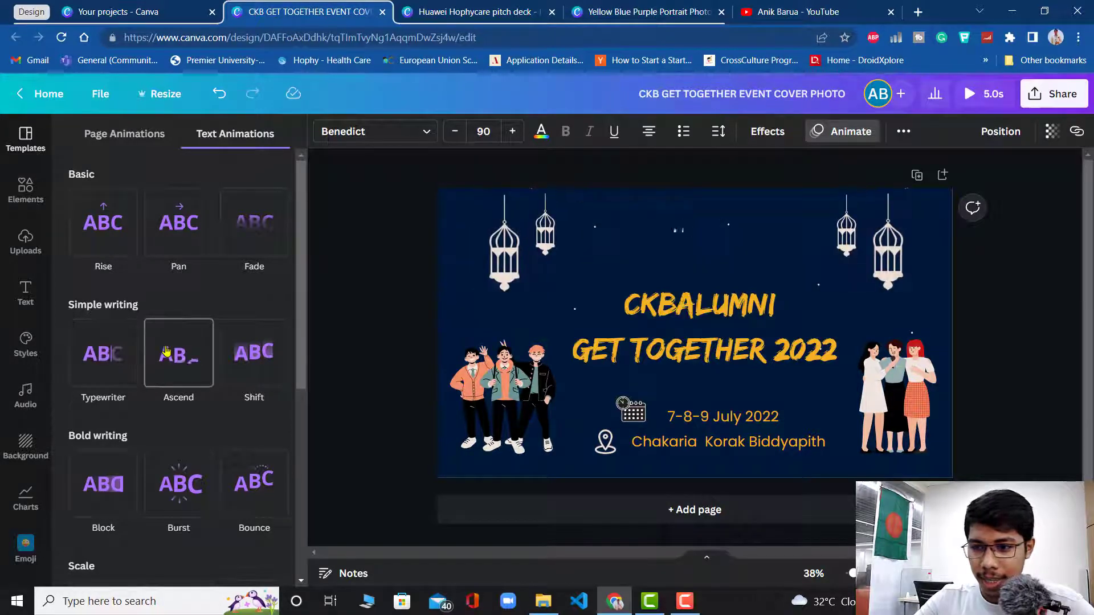
pyautogui.click(224, 352)
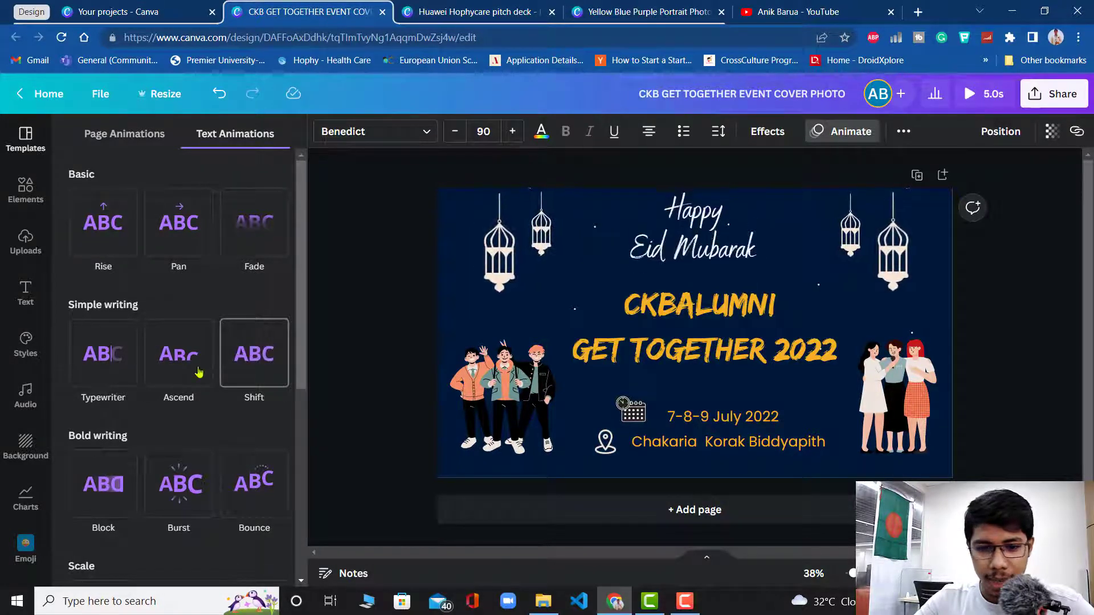
pyautogui.click(102, 507)
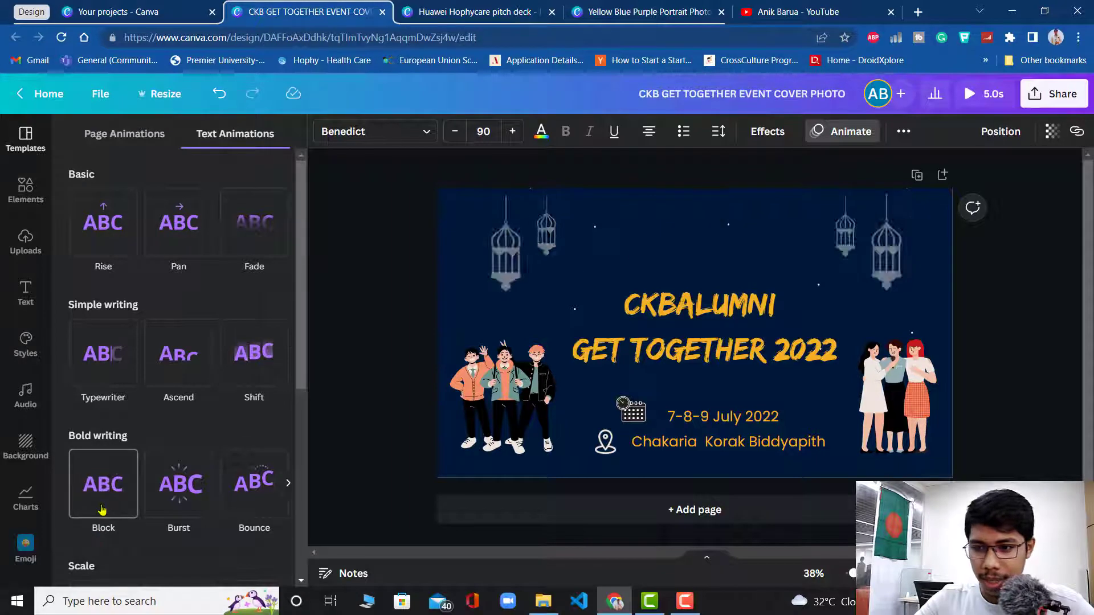
pyautogui.click(156, 506)
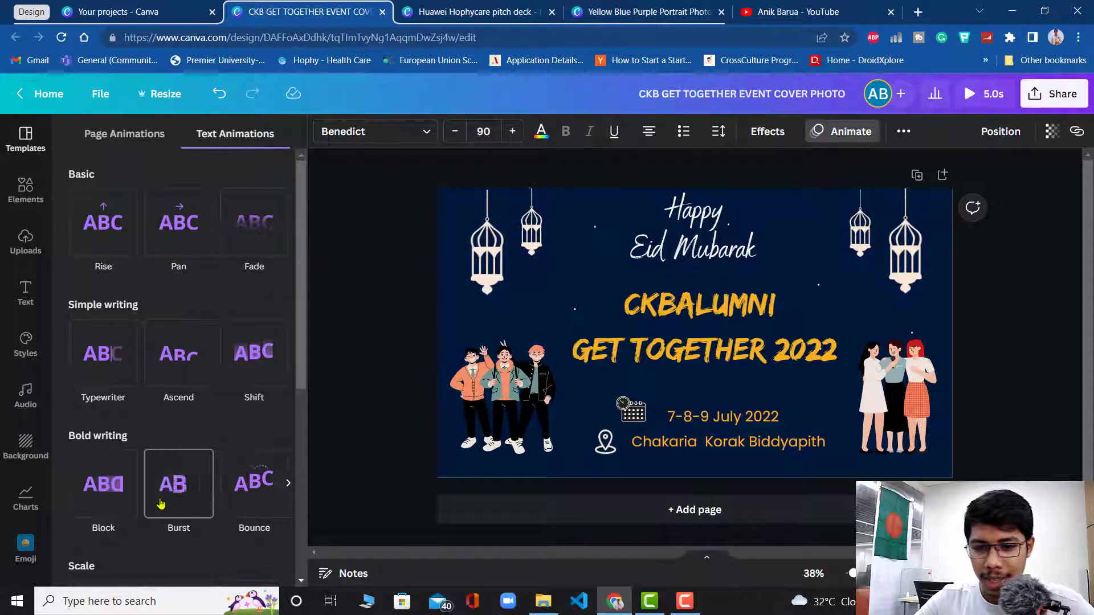
pyautogui.click(161, 503)
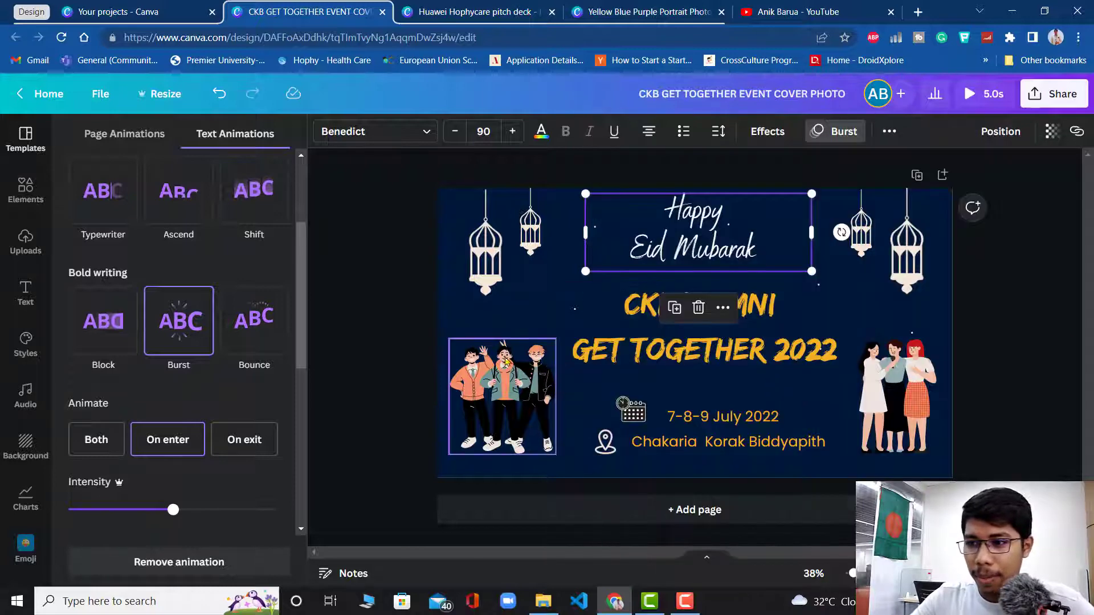
# - Open the text animations for the "CKBALUMNI GET TOGETHER 2022" title and preview Bounce, Stomp, Pop and Breathe on it
pyautogui.click(651, 350)
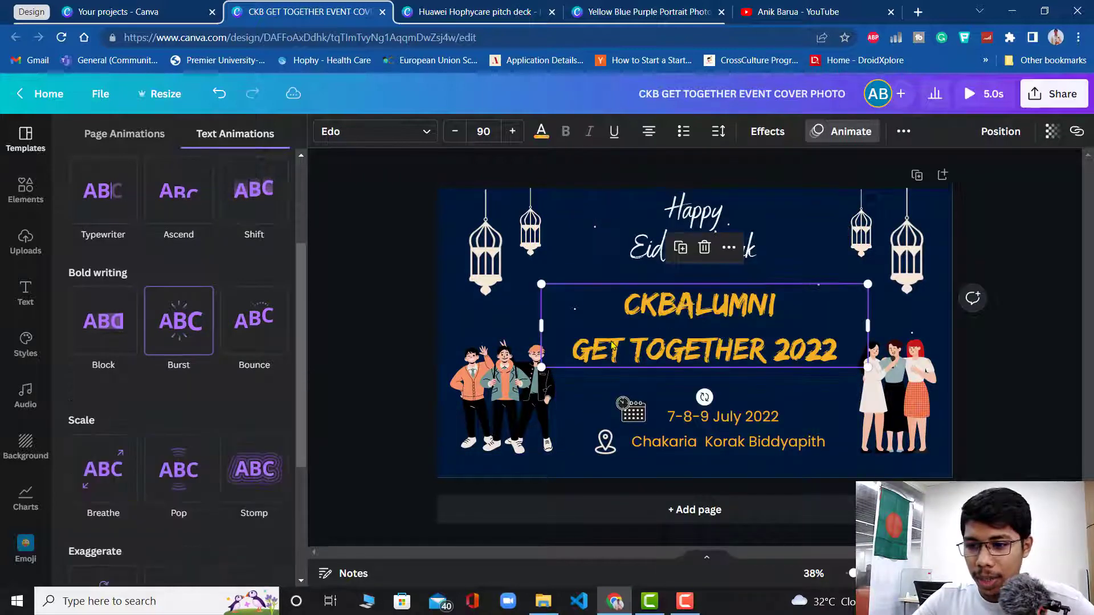
pyautogui.click(821, 135)
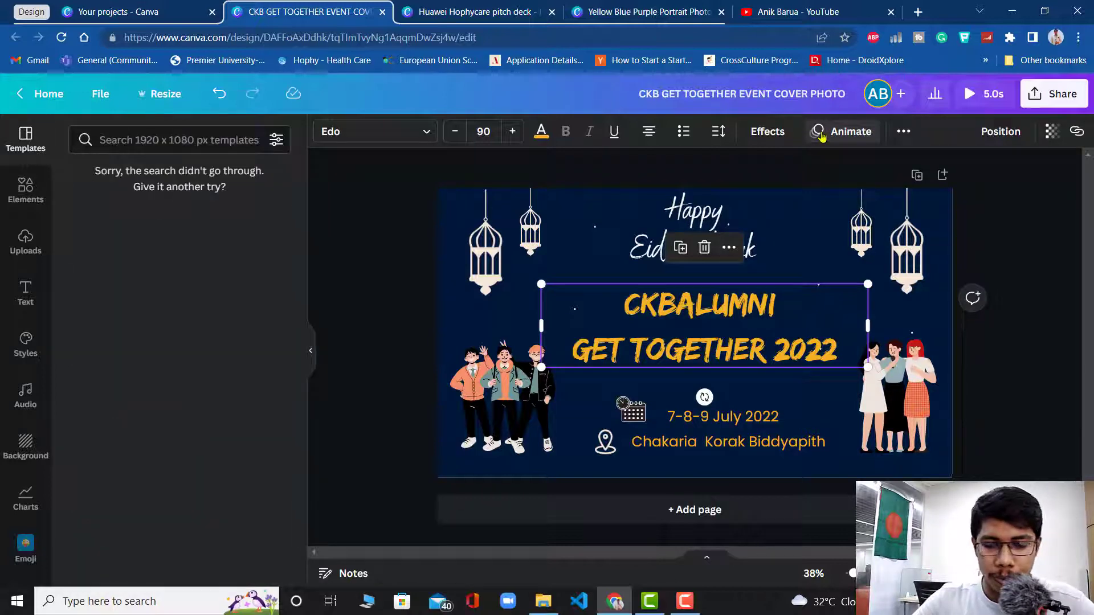
pyautogui.click(721, 334)
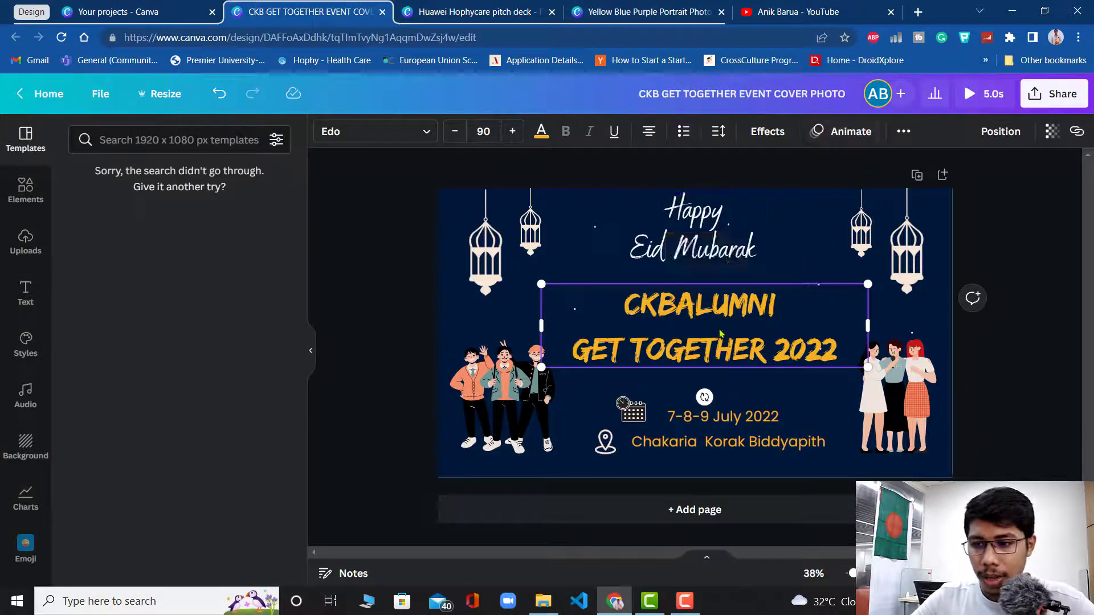
pyautogui.hotkey('ctrl', 'a')
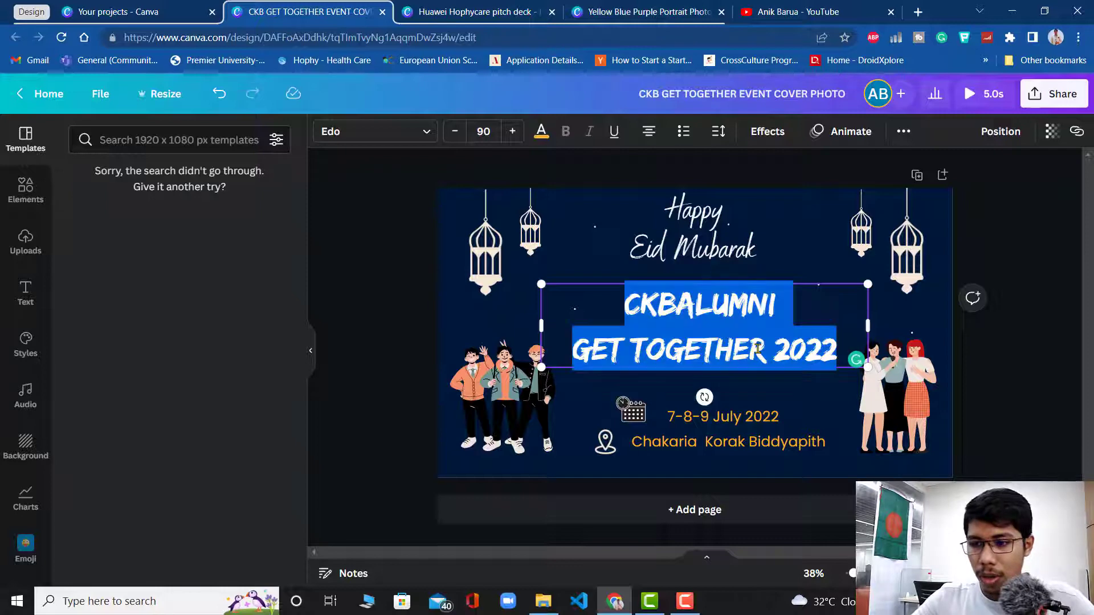
pyautogui.click(836, 137)
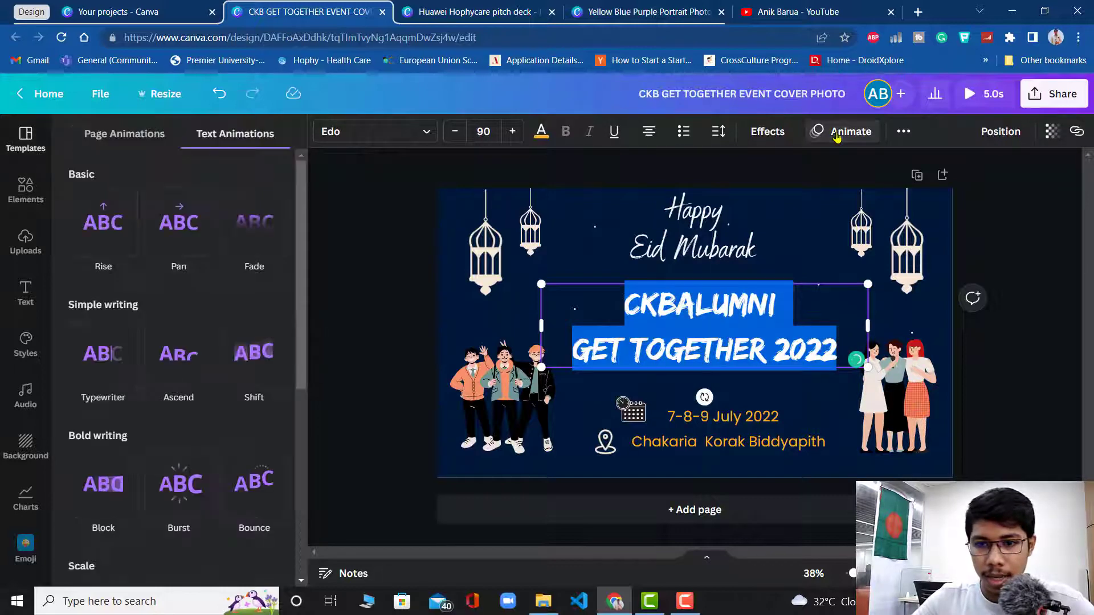
pyautogui.click(255, 484)
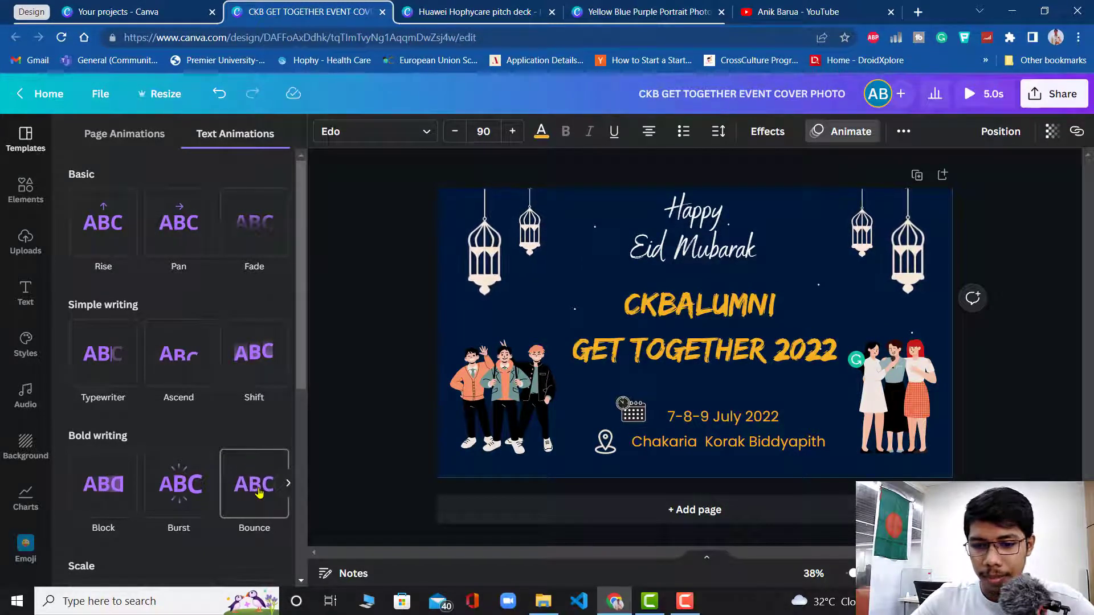
pyautogui.scroll(-3, 258, 492)
pyautogui.click(258, 493)
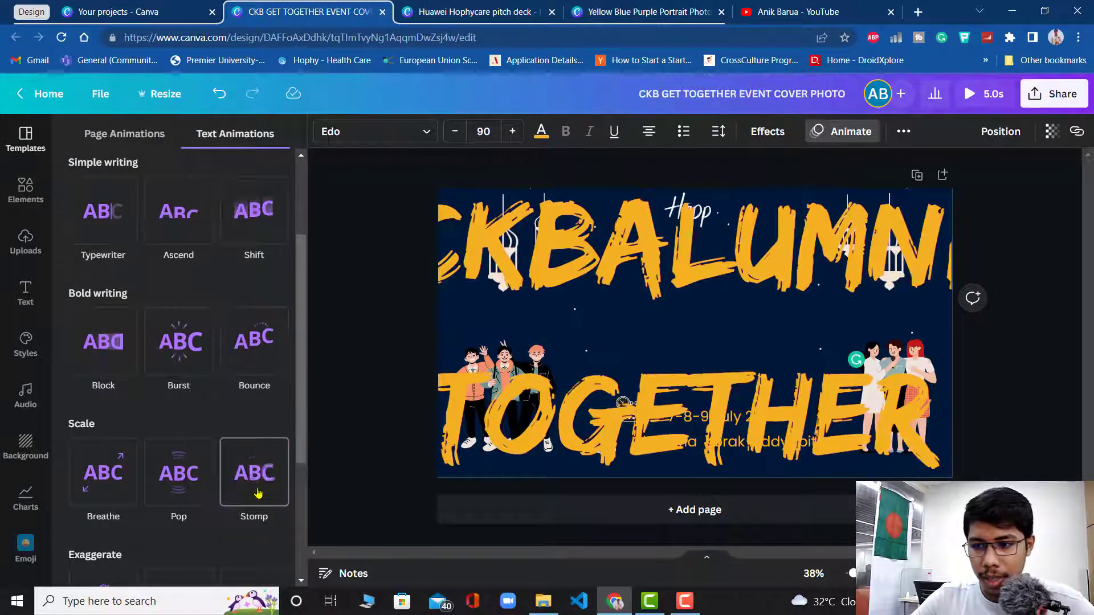
pyautogui.click(180, 499)
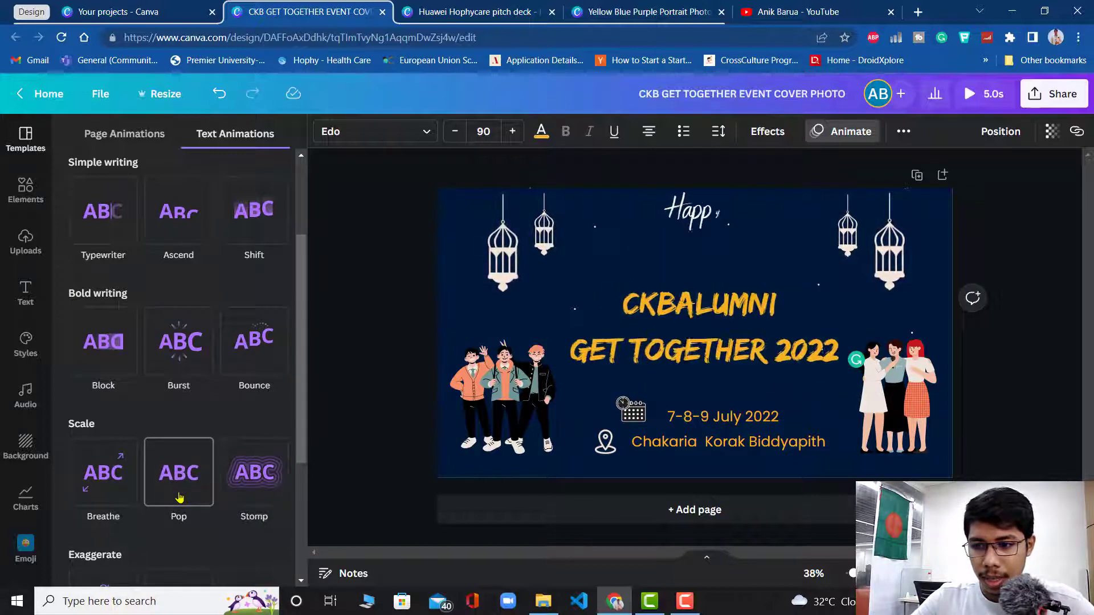
pyautogui.click(108, 501)
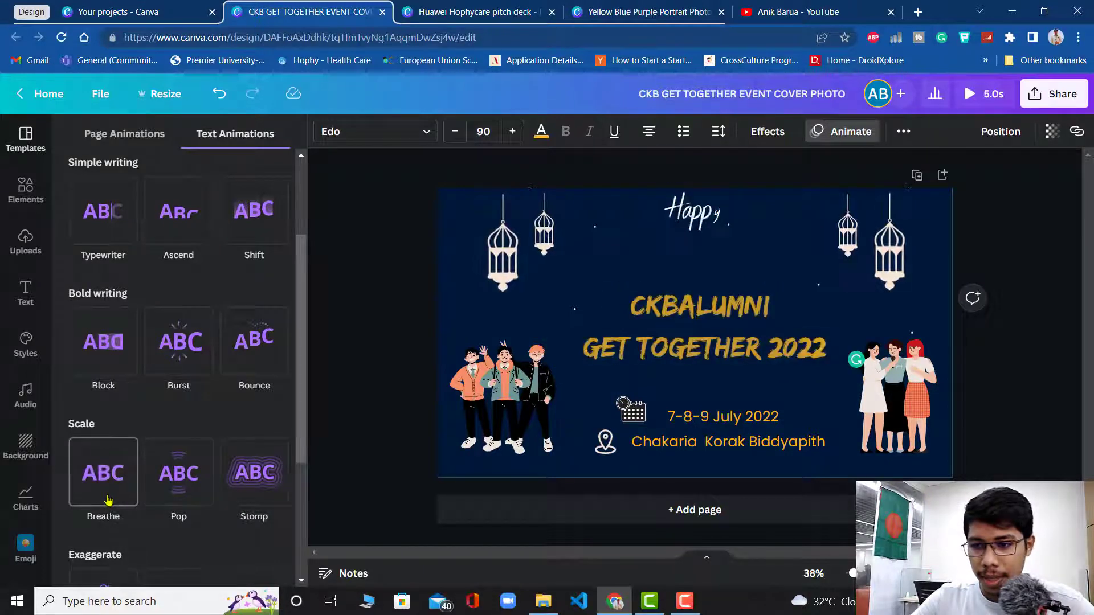
# - Preview the Tumble, Neon, Scrapbook, Ascend, Shift and Merge text animations on the event title
pyautogui.scroll(-2, 110, 500)
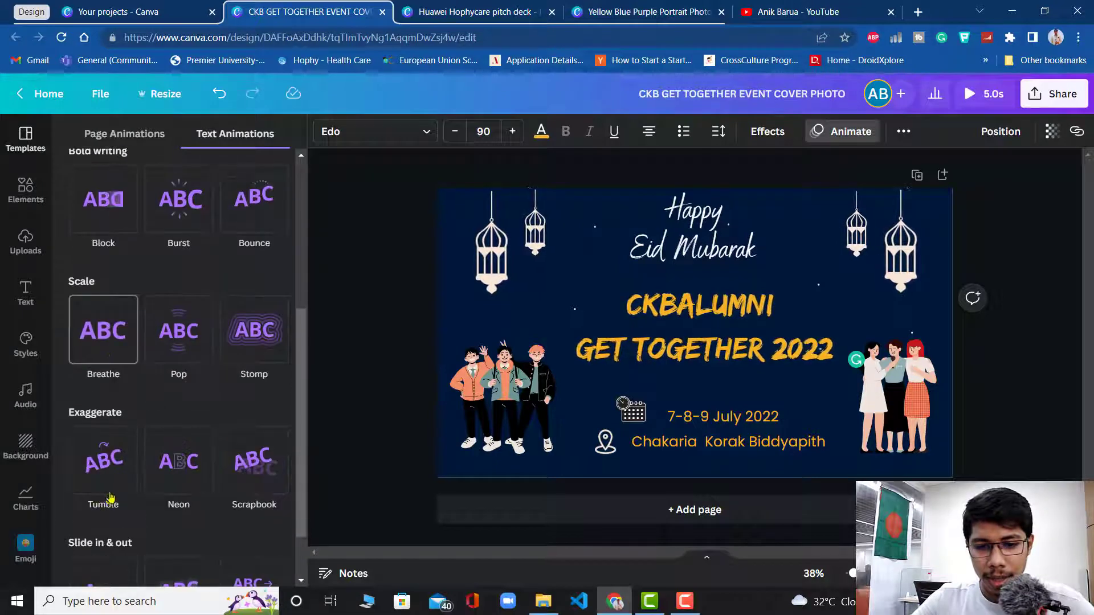
pyautogui.click(109, 480)
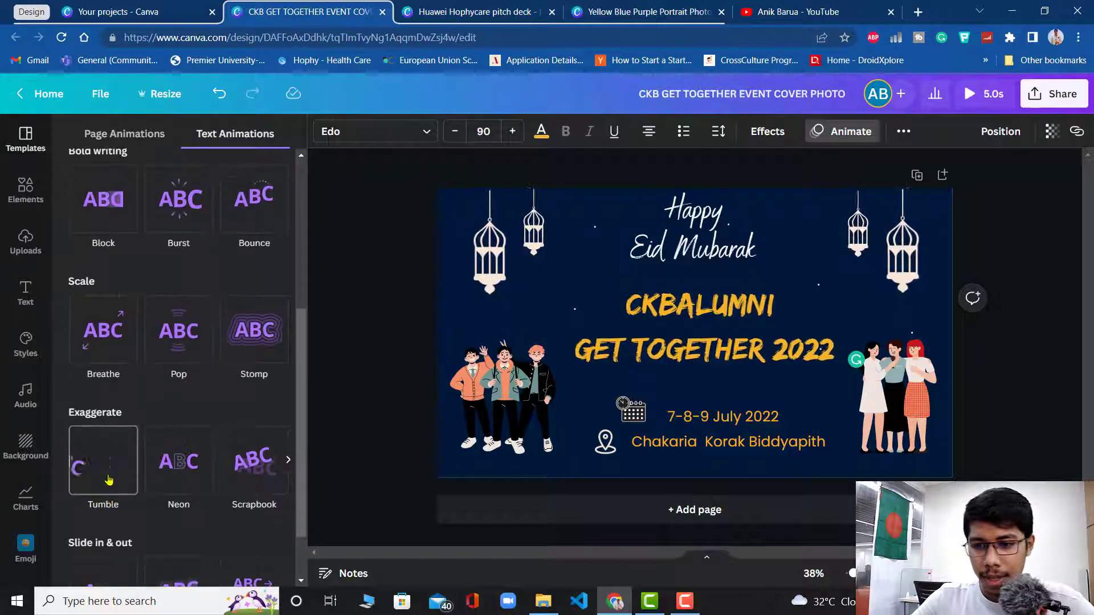
pyautogui.click(177, 477)
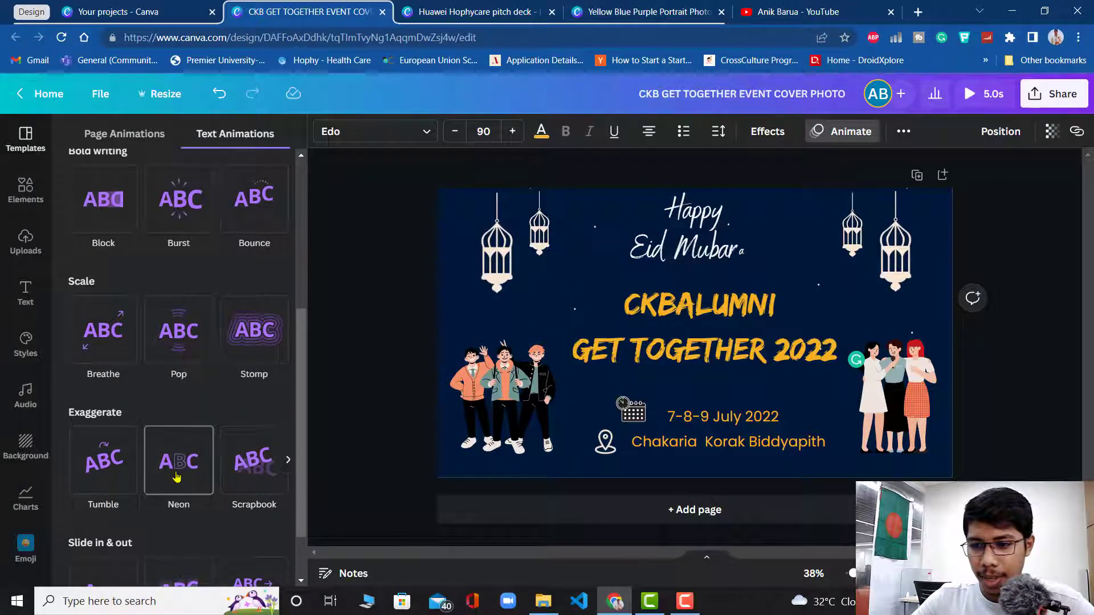
pyautogui.click(250, 466)
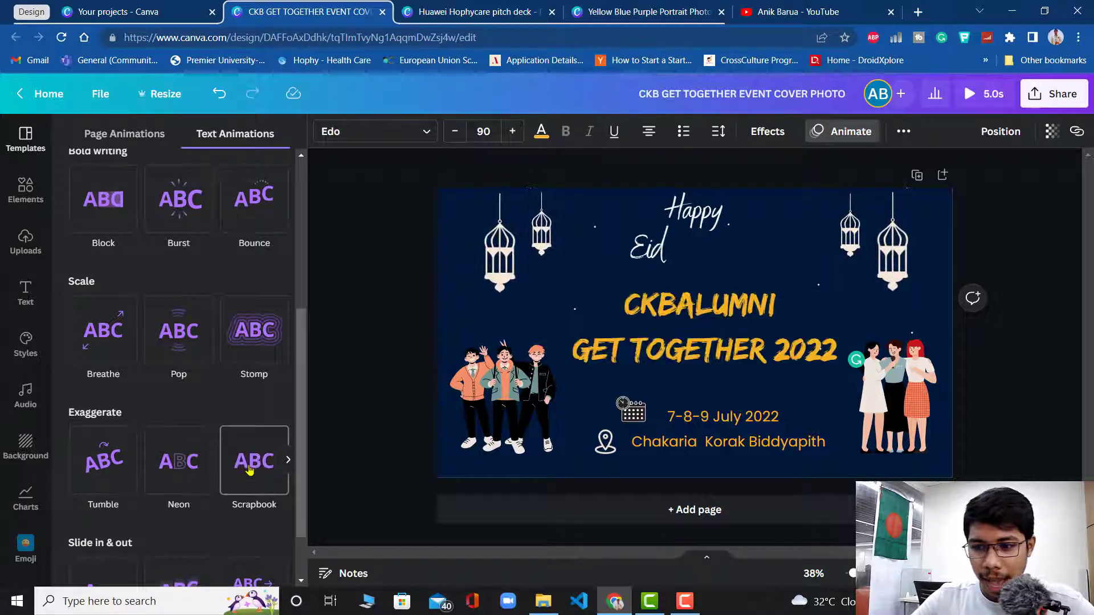
pyautogui.scroll(-1, 251, 466)
pyautogui.click(88, 502)
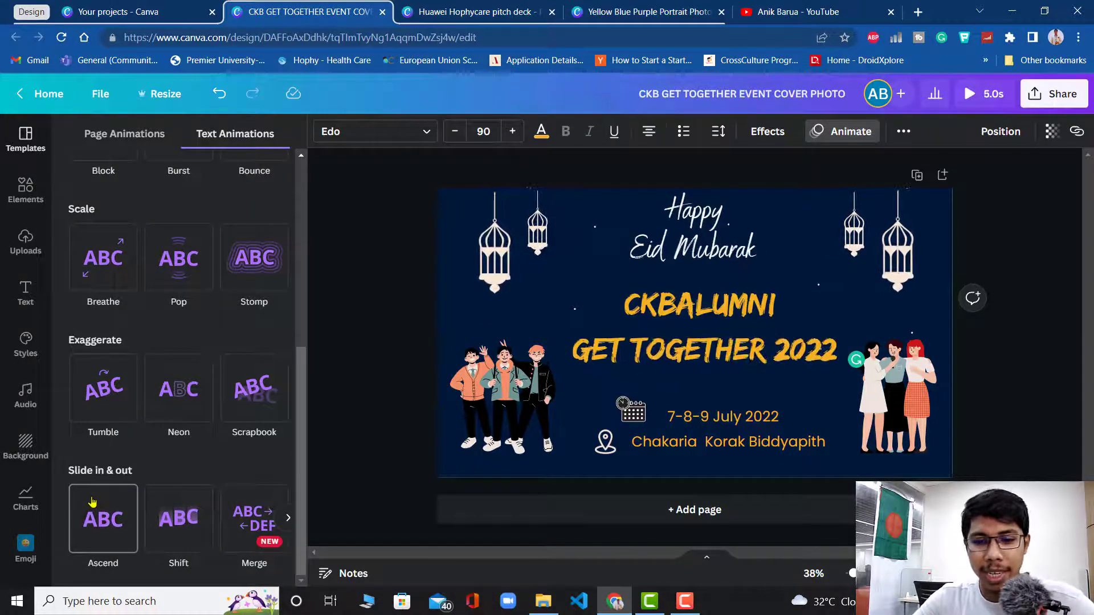
pyautogui.click(170, 511)
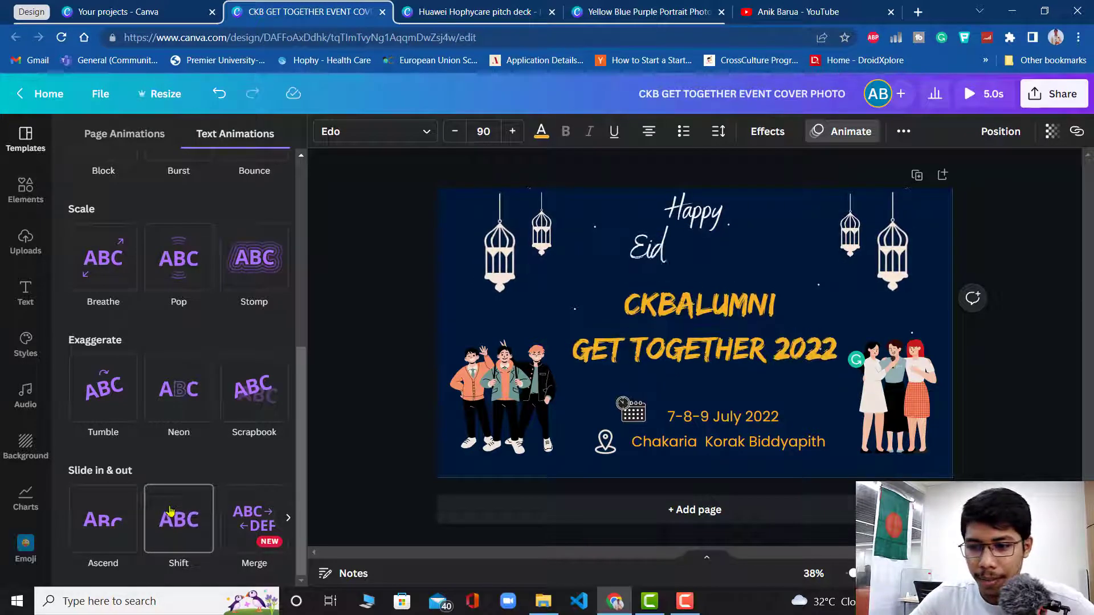
pyautogui.click(249, 520)
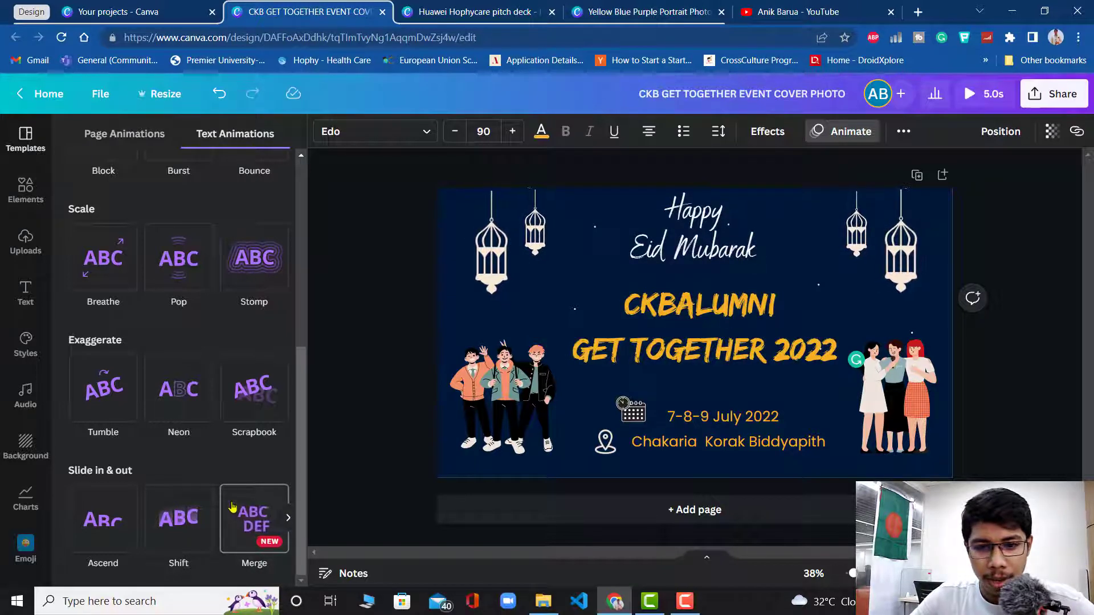
# - Apply the Bounce animation to the event title with the Character writing style
pyautogui.scroll(5, 246, 507)
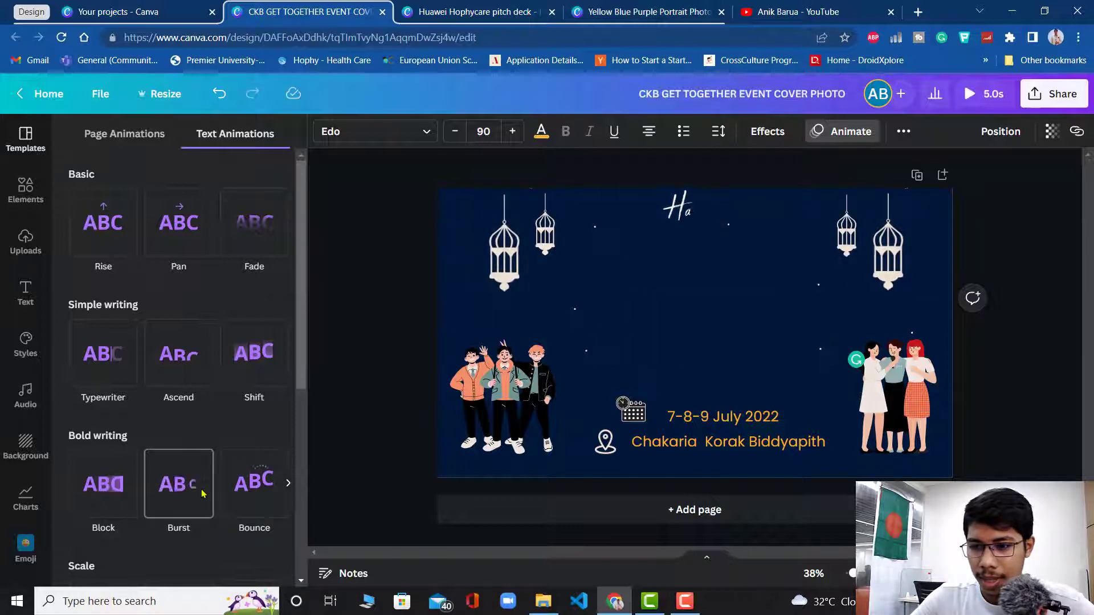
pyautogui.click(249, 489)
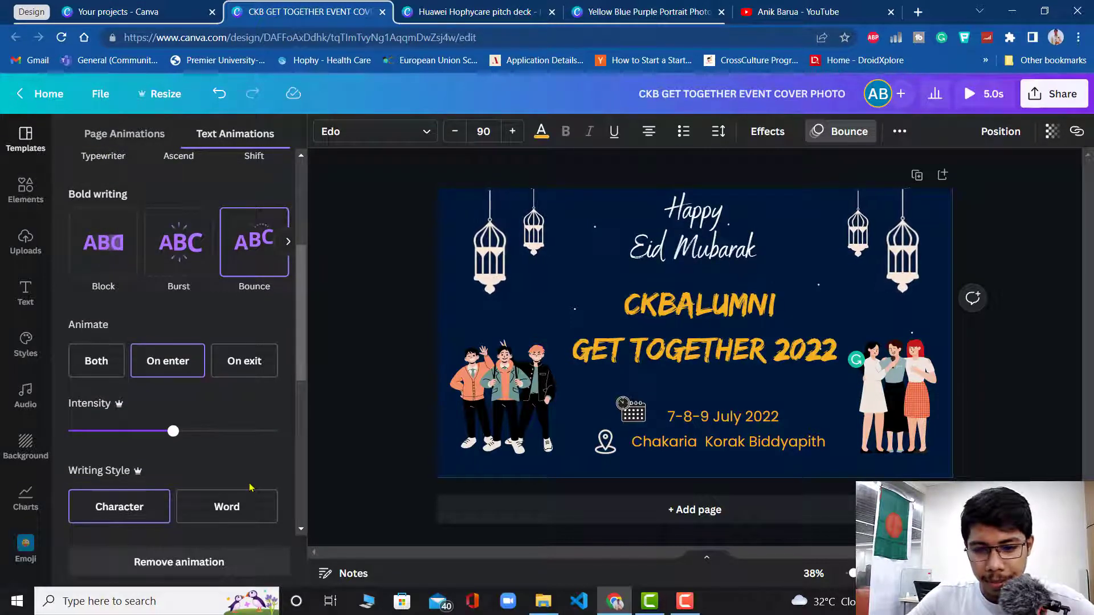
pyautogui.click(135, 509)
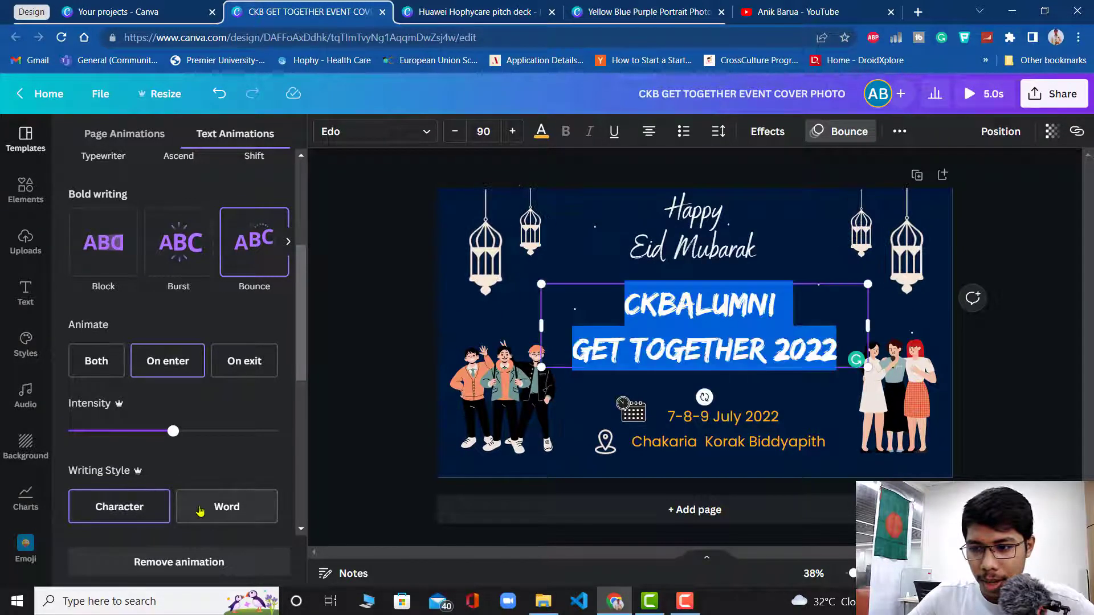
pyautogui.click(138, 508)
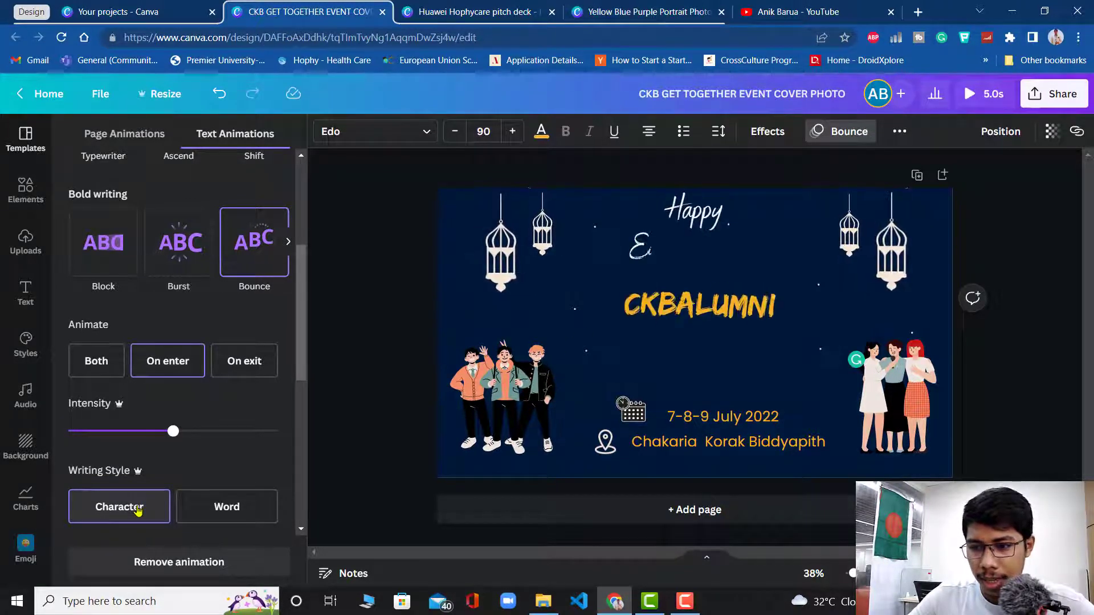
pyautogui.click(139, 511)
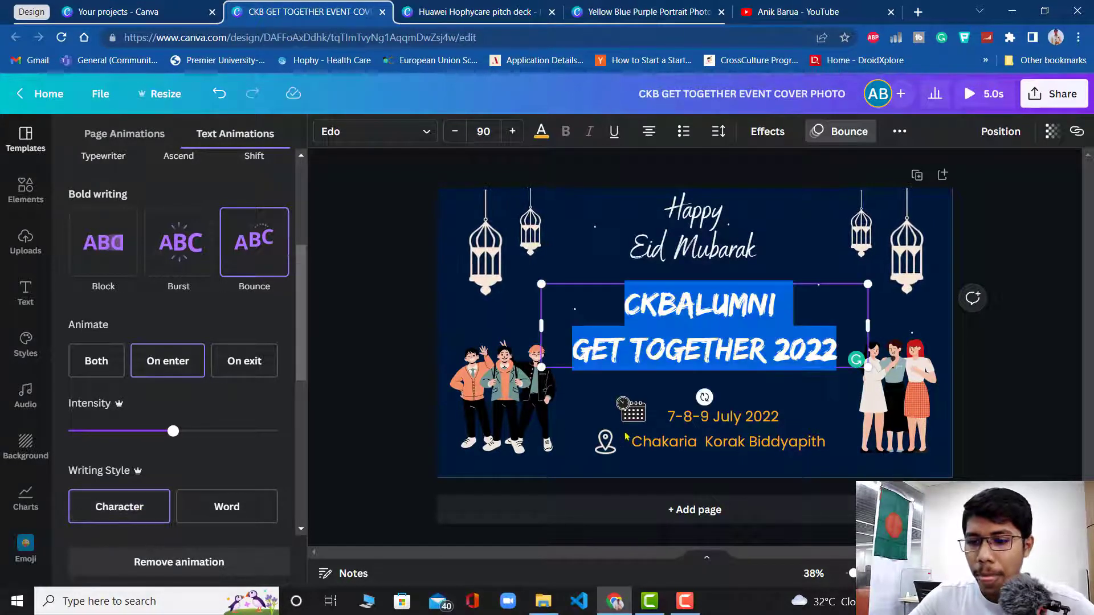
# - Try Neon, Tumble, Scrapbook, Breathe and Rise on the illustration of three men, and apply the Pan animation
pyautogui.click(482, 386)
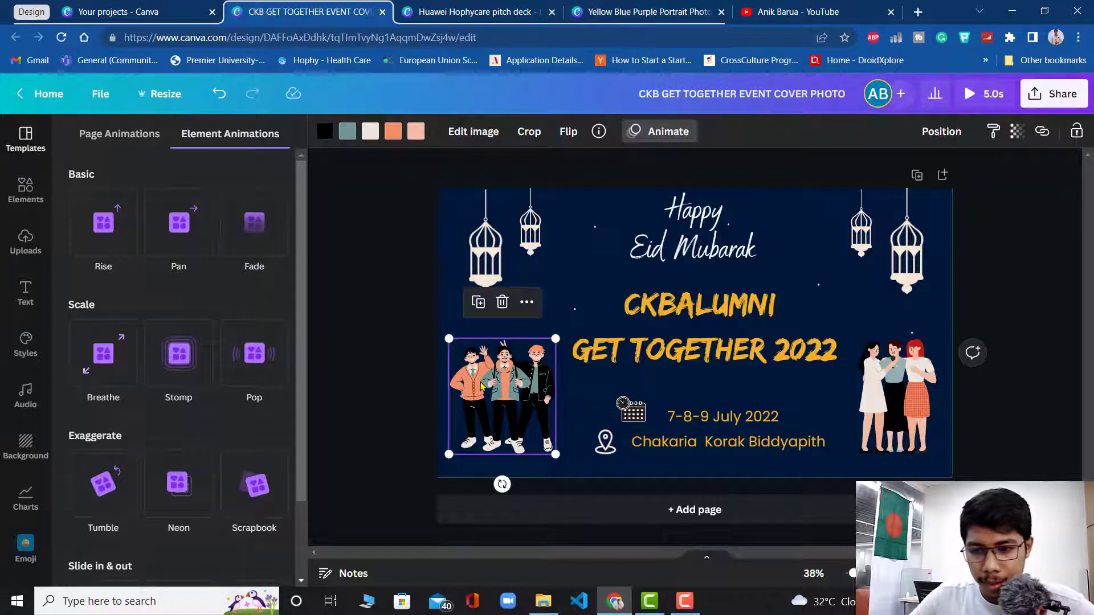
pyautogui.click(907, 397)
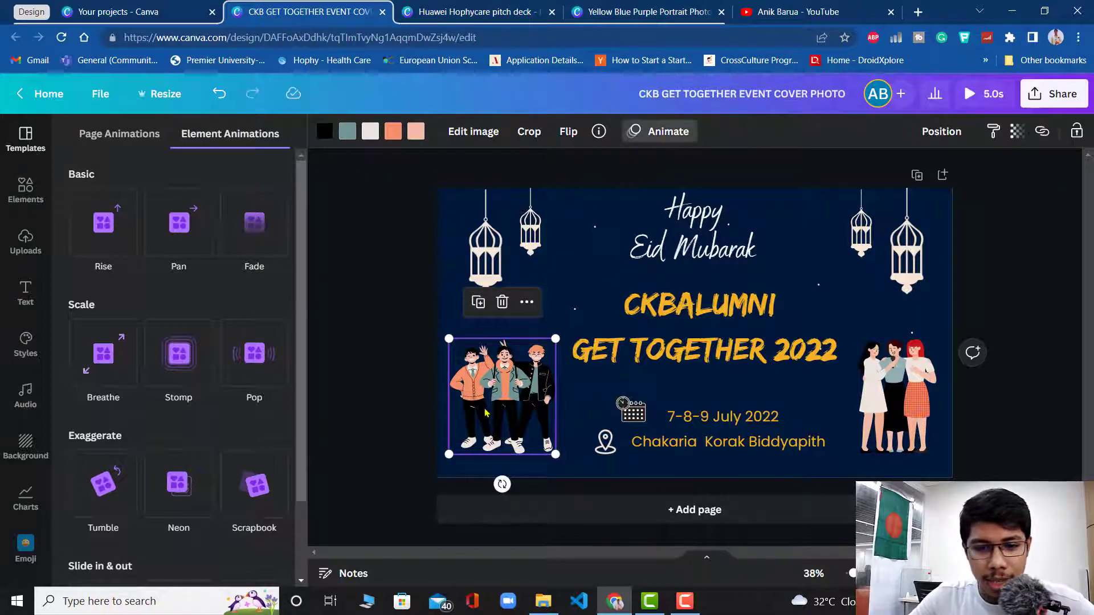
pyautogui.click(187, 483)
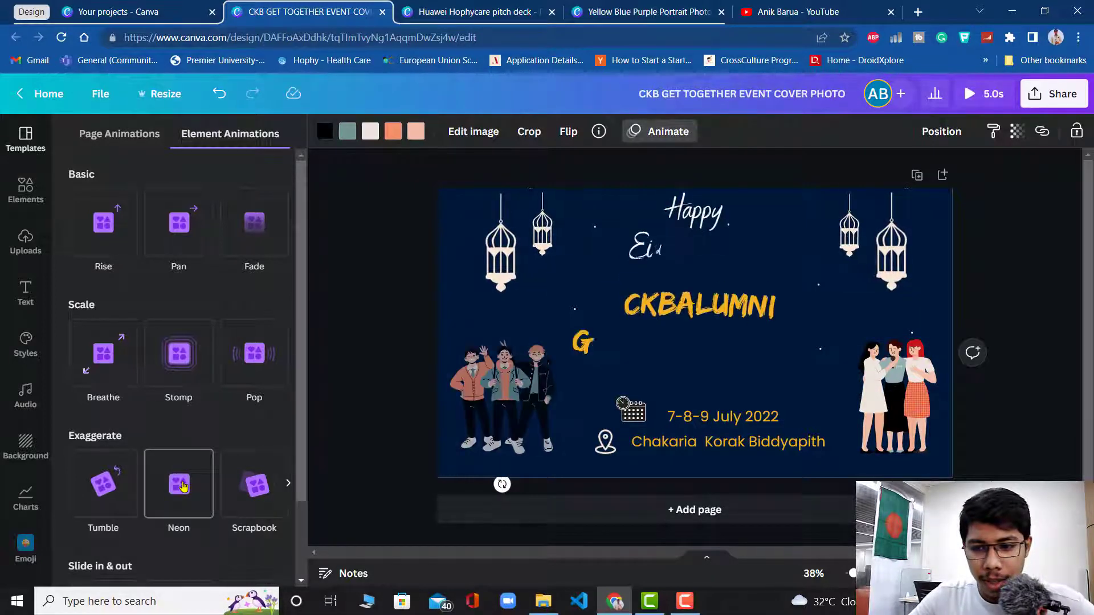
pyautogui.click(114, 486)
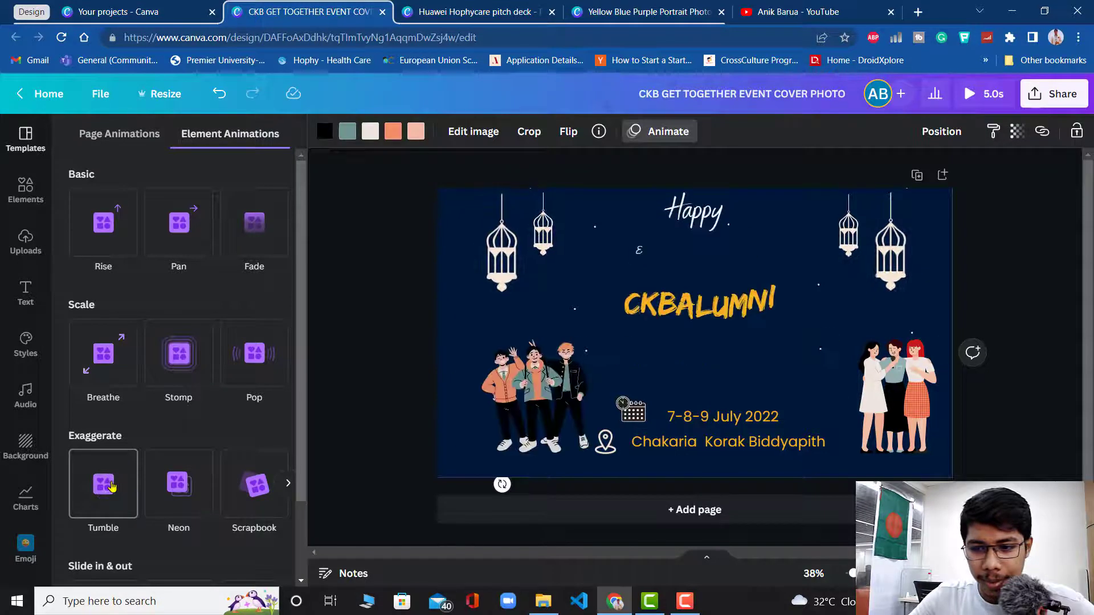
pyautogui.click(245, 479)
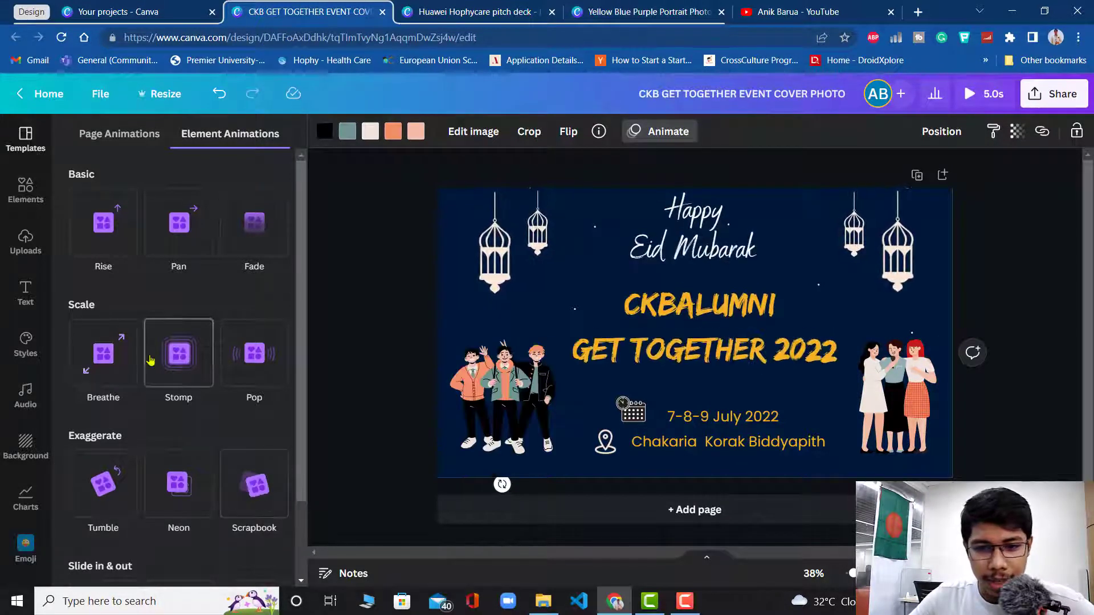
pyautogui.click(124, 359)
pyautogui.click(105, 245)
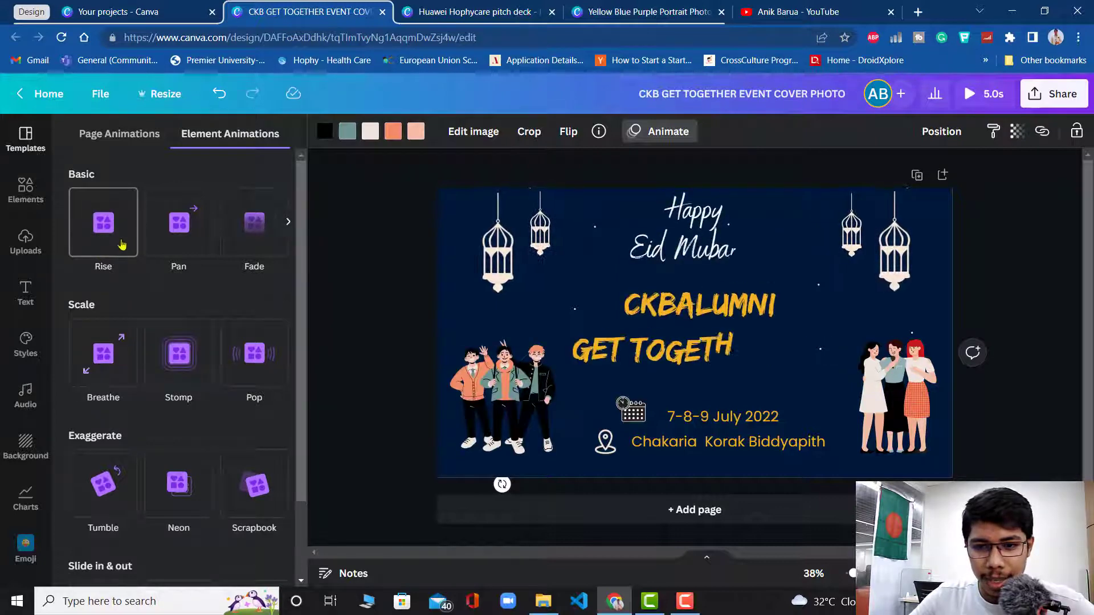
pyautogui.click(179, 233)
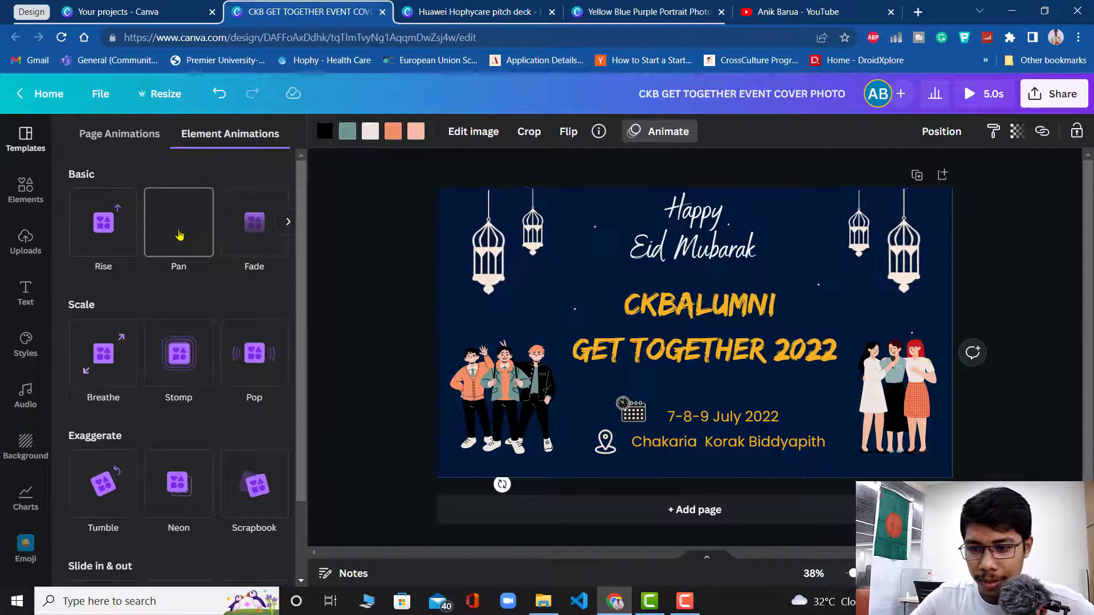
pyautogui.click(179, 234)
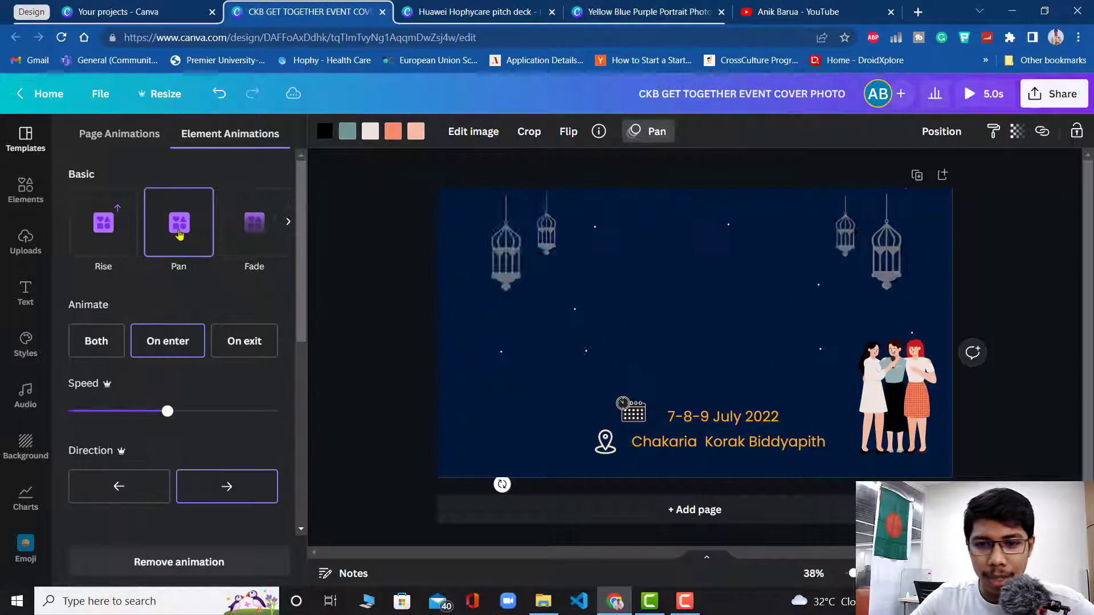
# - Apply the Tectonic animation to the illustration of three women
pyautogui.click(894, 403)
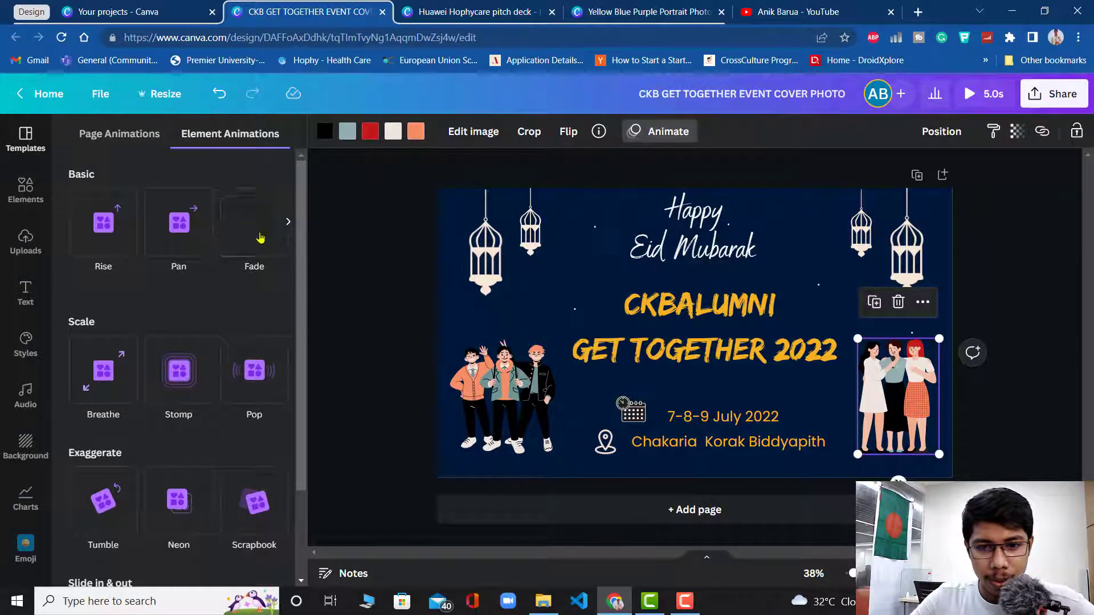
pyautogui.click(288, 222)
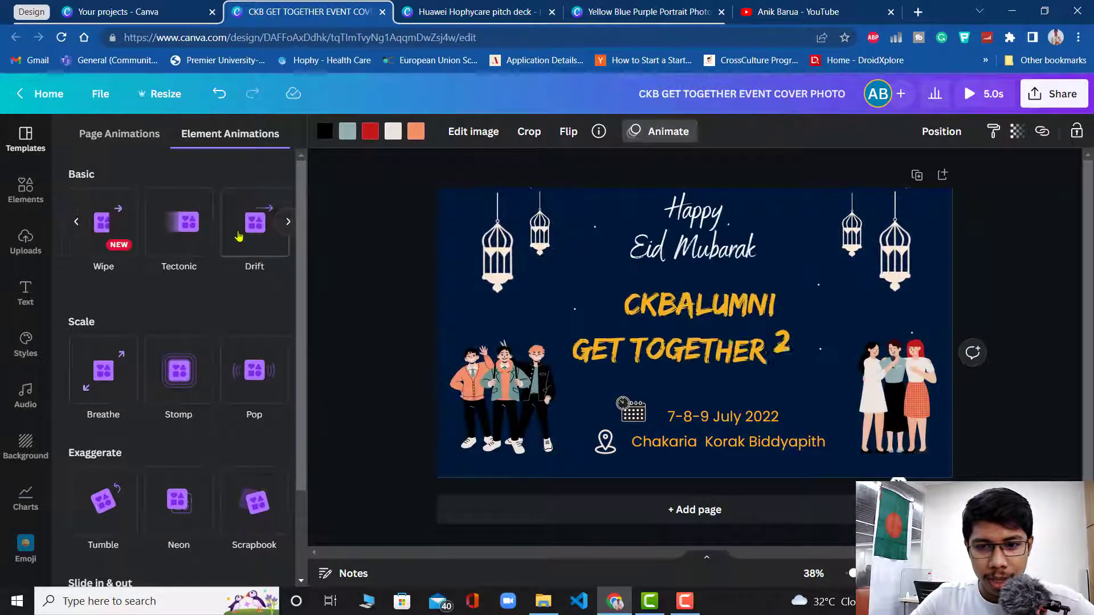
pyautogui.click(179, 238)
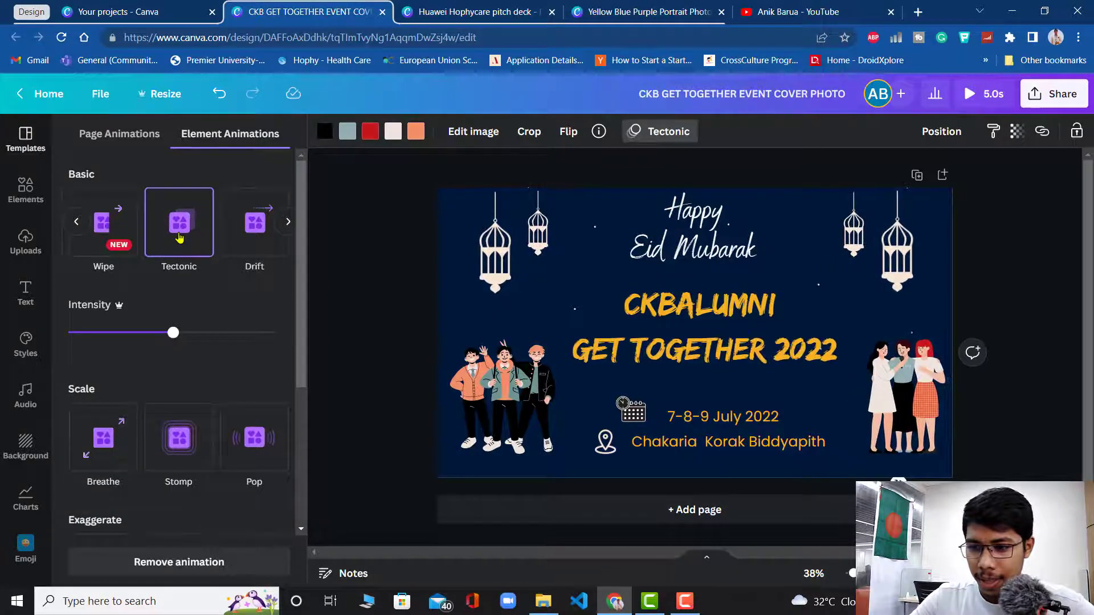
# - Group the location pin icon with the venue text beside it
pyautogui.click(606, 444)
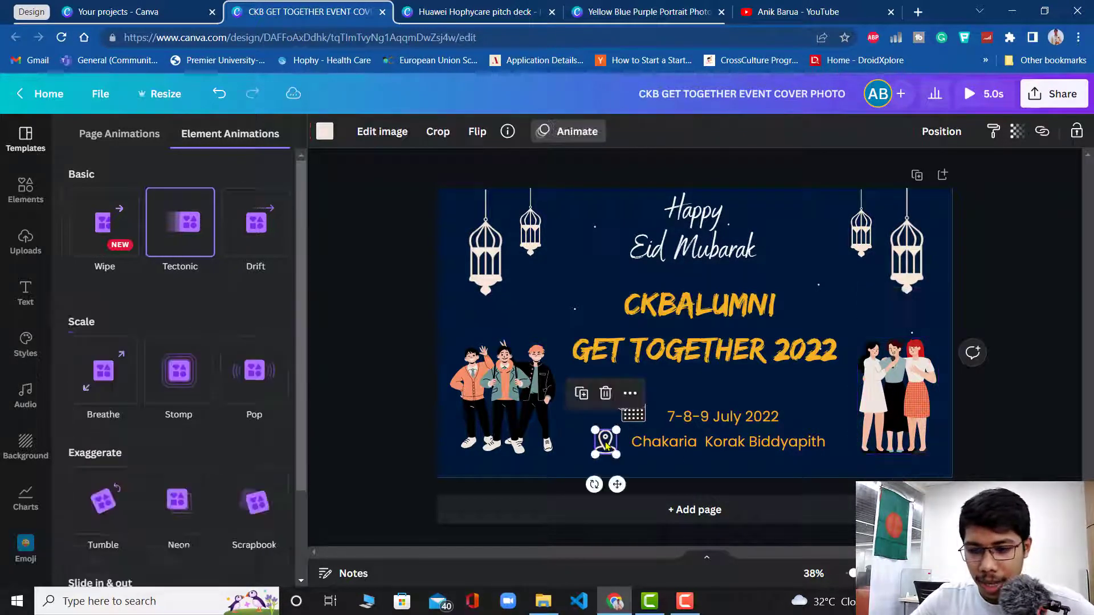
pyautogui.keyDown('shift'); pyautogui.click(706, 456); pyautogui.keyUp('shift')
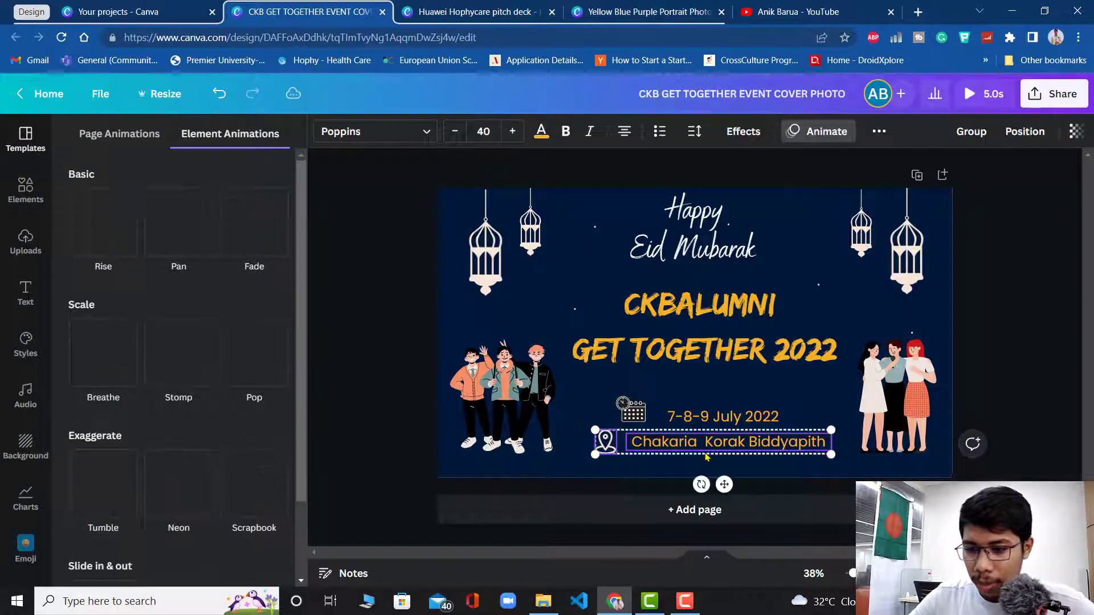
pyautogui.click(977, 131)
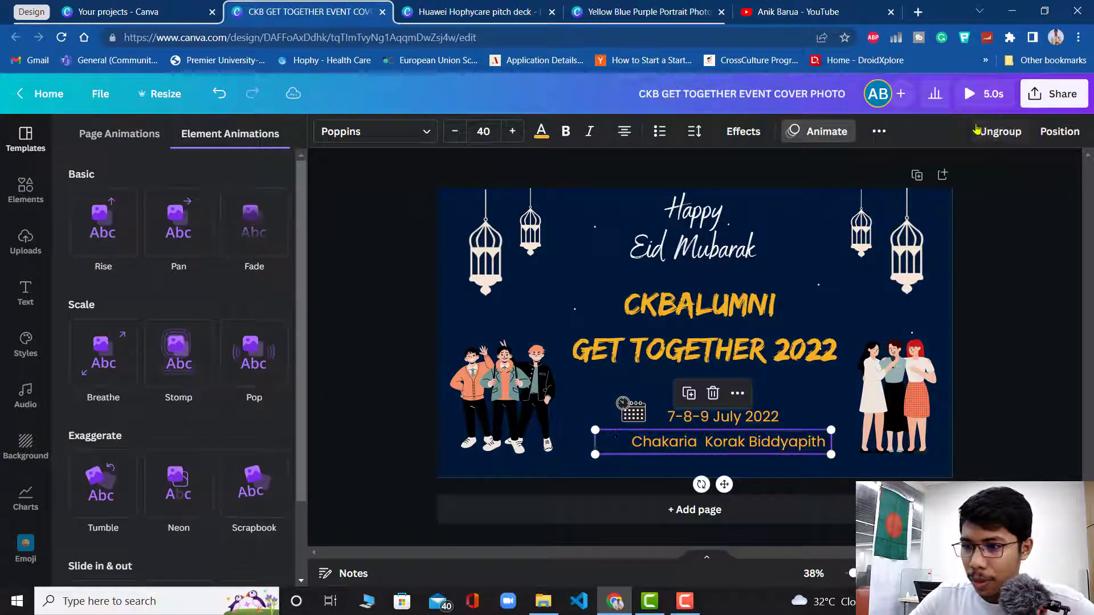
# - Apply the Stomp animation to the grouped location pin and venue text
pyautogui.click(819, 132)
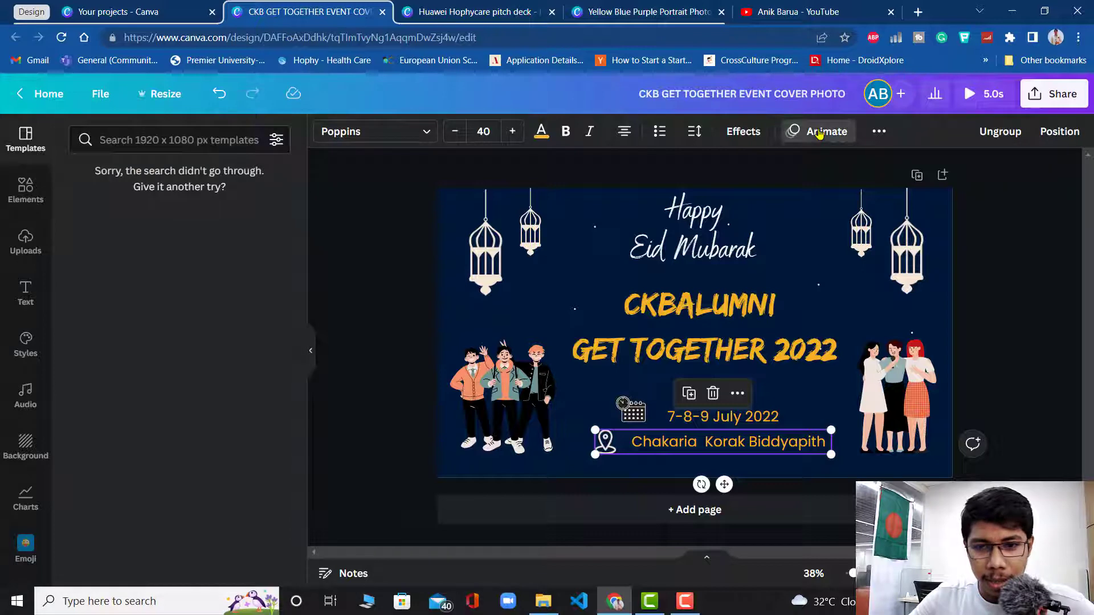
pyautogui.click(818, 133)
pyautogui.click(186, 365)
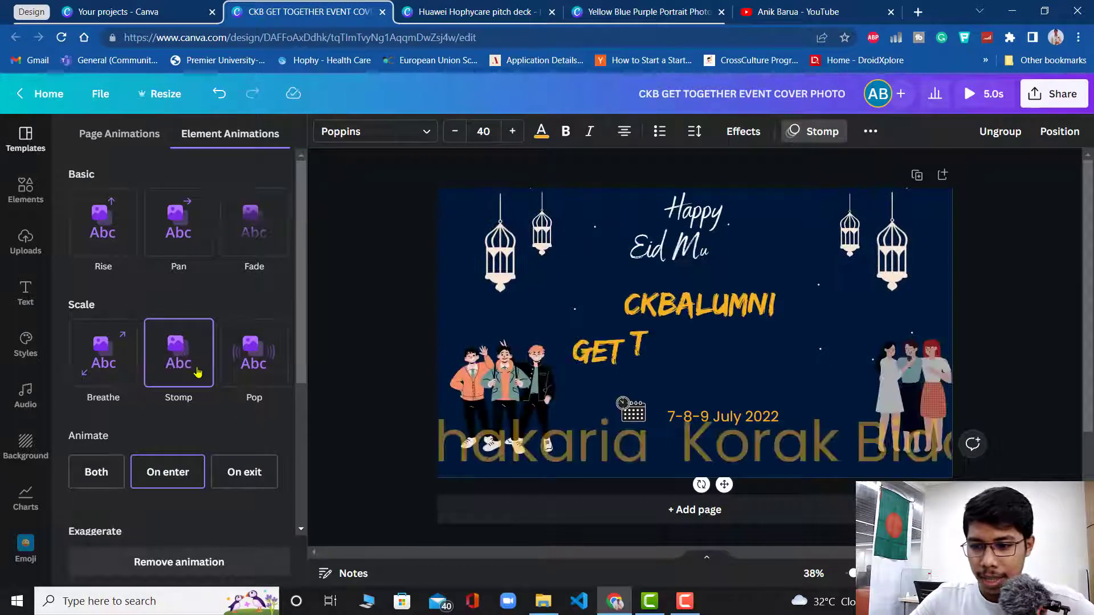
# - Group the calendar icon with the date text beside it
pyautogui.click(627, 412)
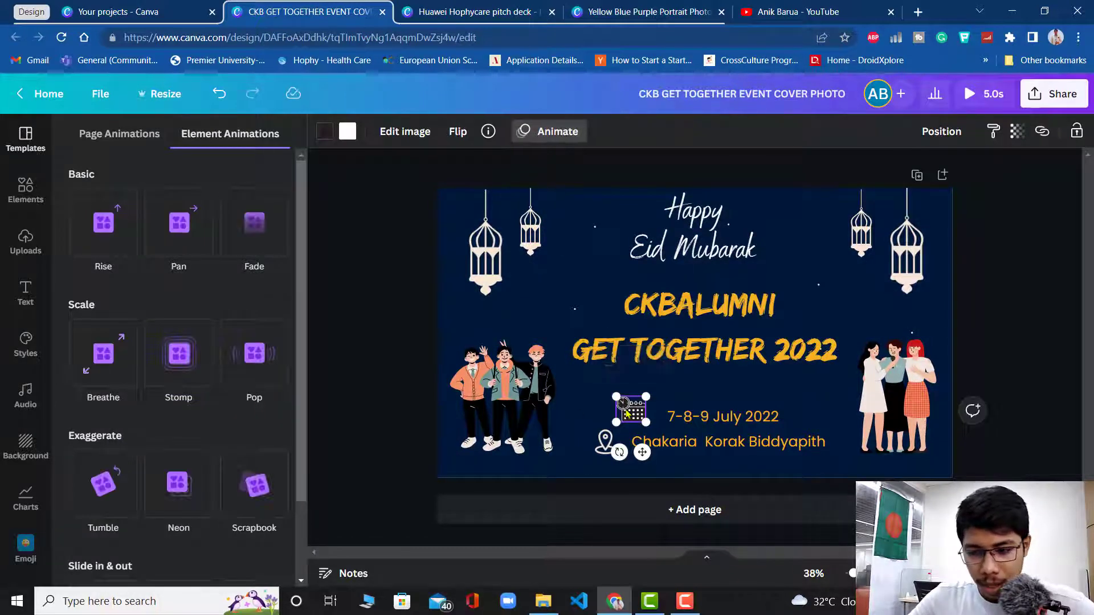
pyautogui.keyDown('shift'); pyautogui.click(756, 421); pyautogui.keyUp('shift')
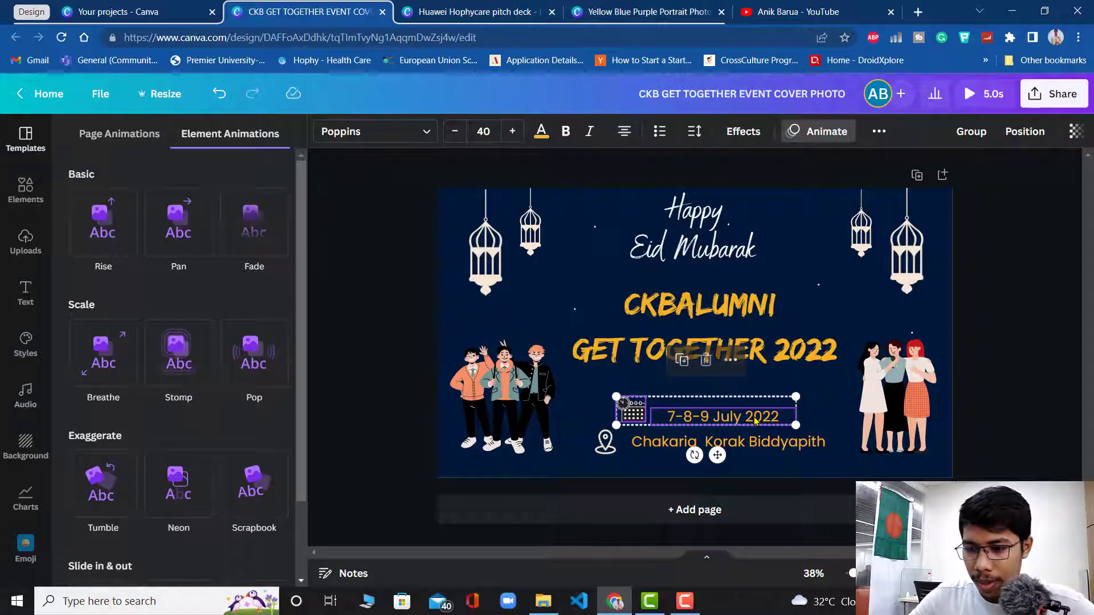
pyautogui.click(961, 142)
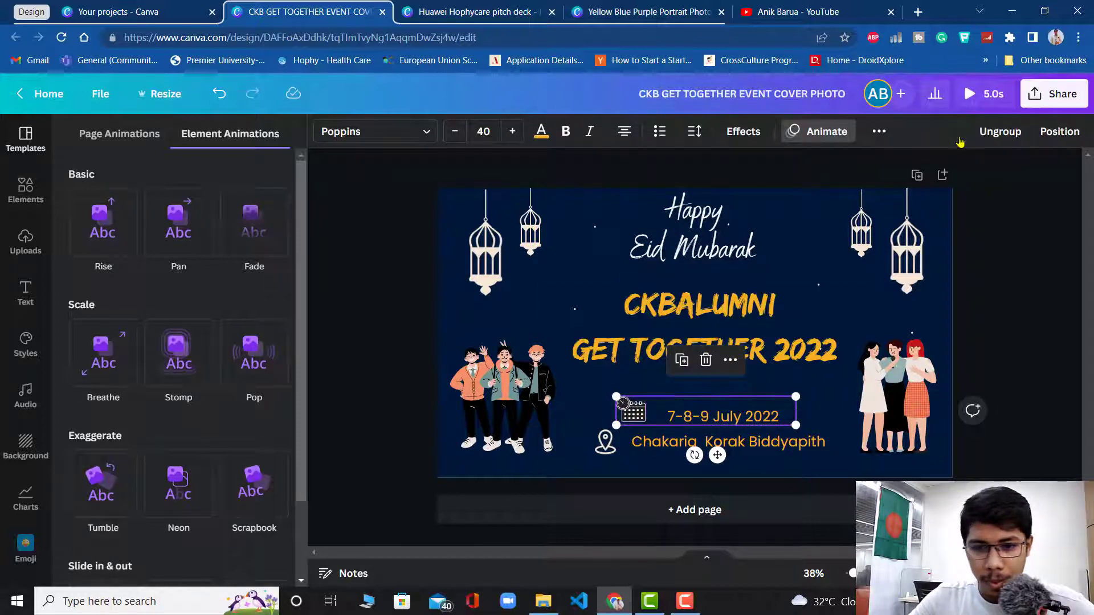
# - Try Pop and Breathe on the calendar and date group, and apply the Baseline animation
pyautogui.click(273, 339)
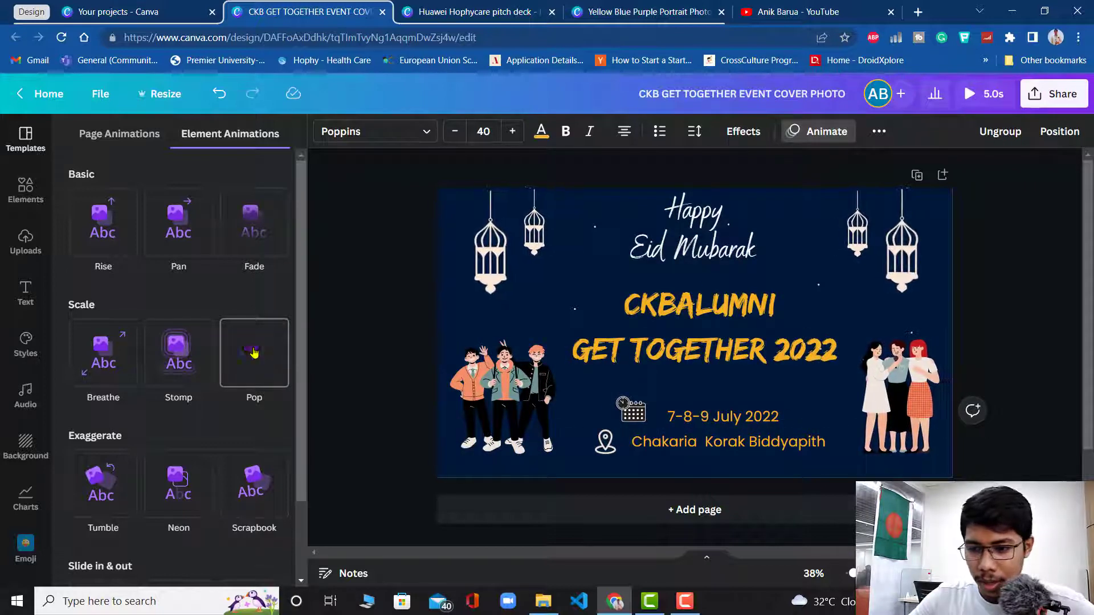
pyautogui.click(92, 353)
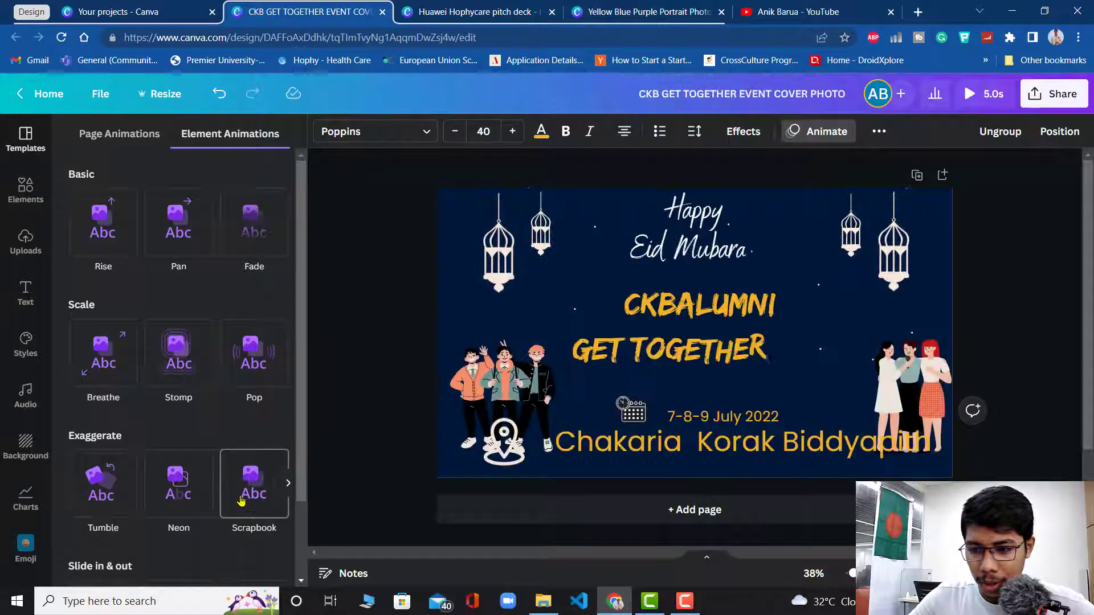
pyautogui.scroll(-2, 241, 501)
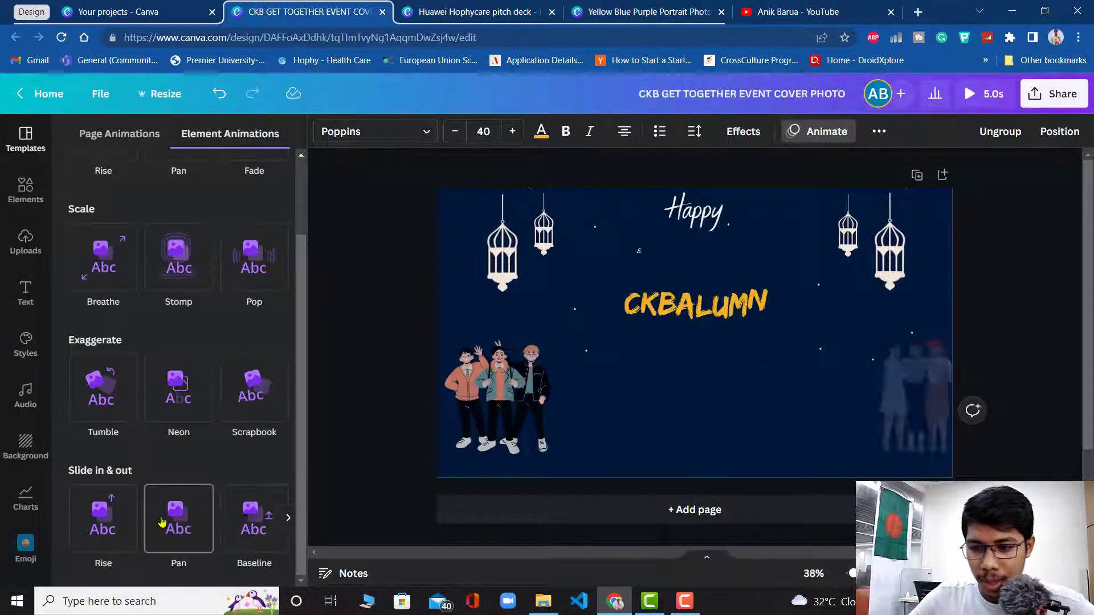
pyautogui.click(242, 514)
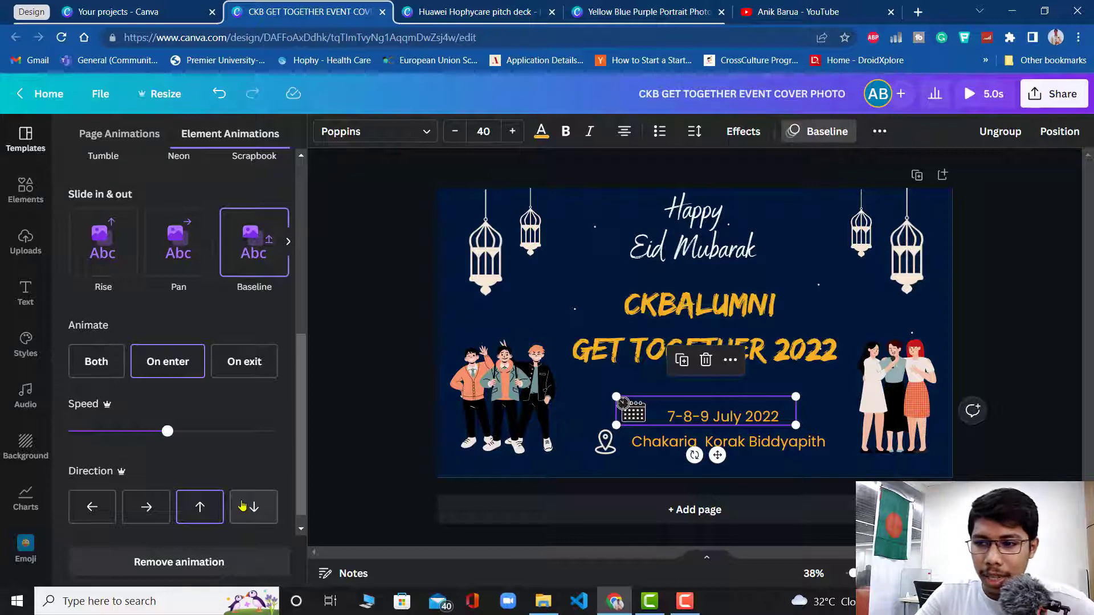
# - Play the cover preview twice to check the element animations, closing it each time
pyautogui.click(553, 268)
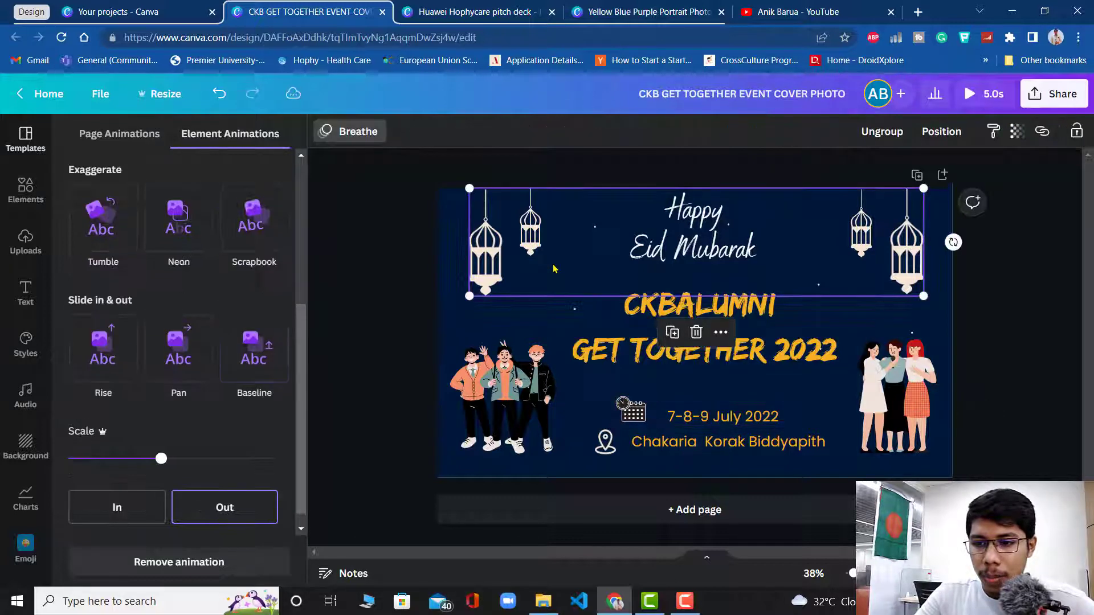
pyautogui.click(985, 93)
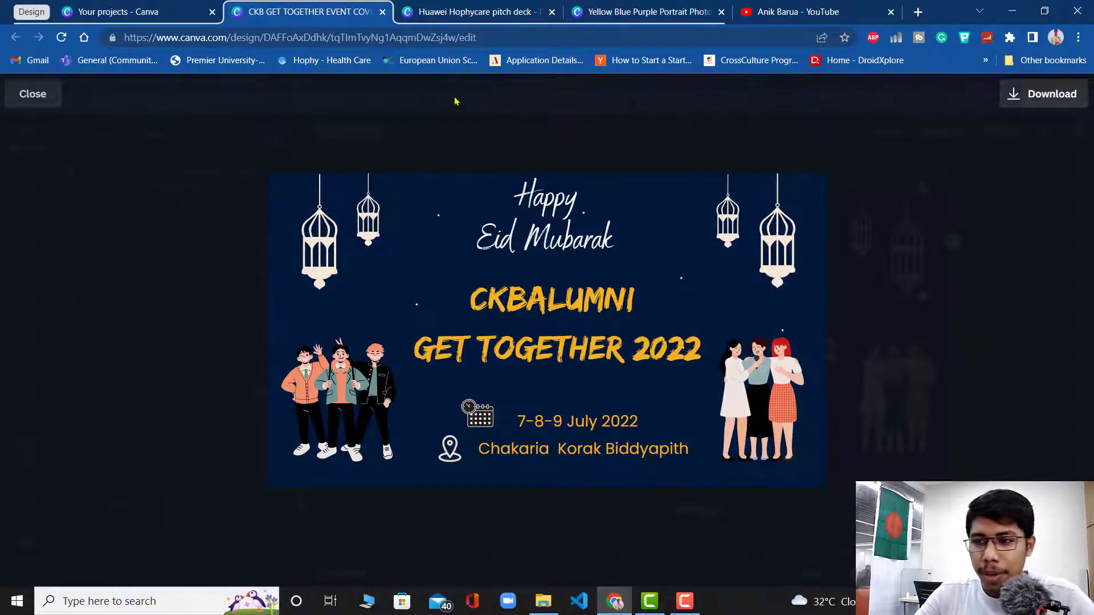
pyautogui.press('Escape')
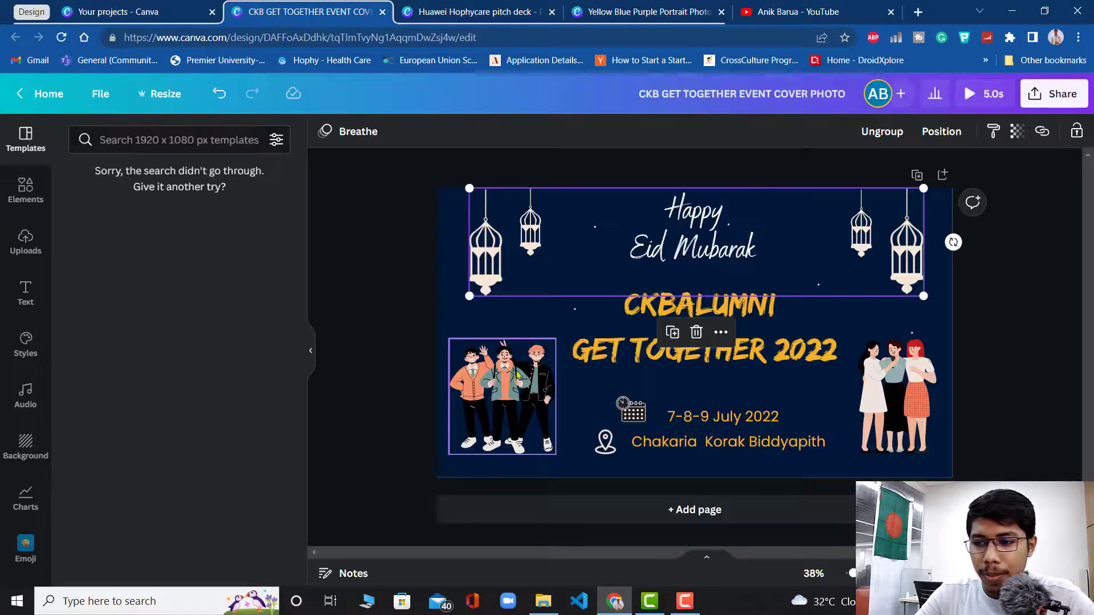
pyautogui.click(681, 251)
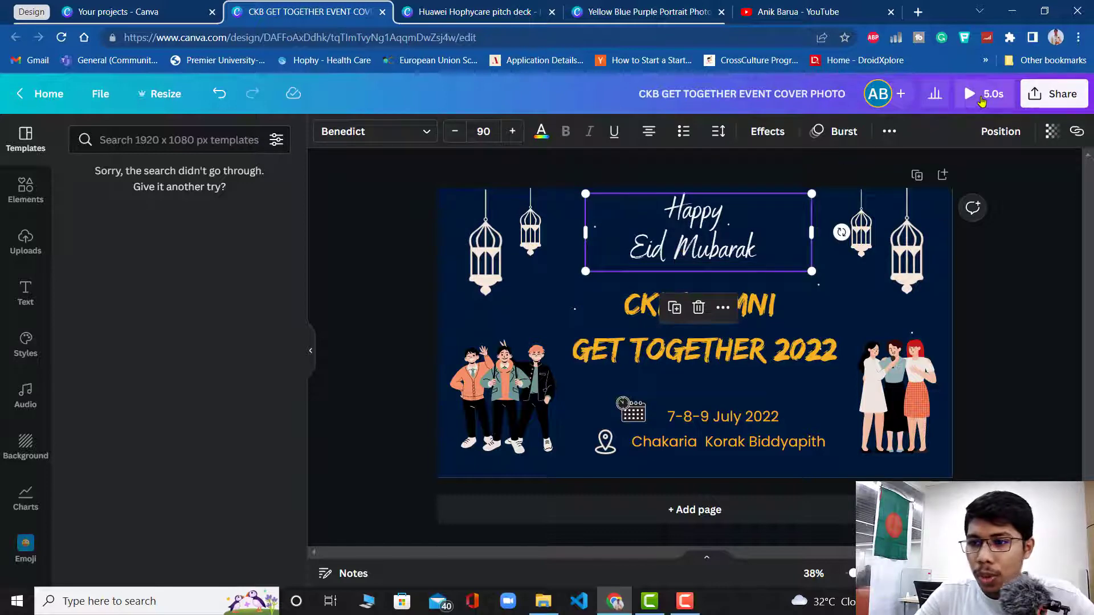
pyautogui.click(983, 93)
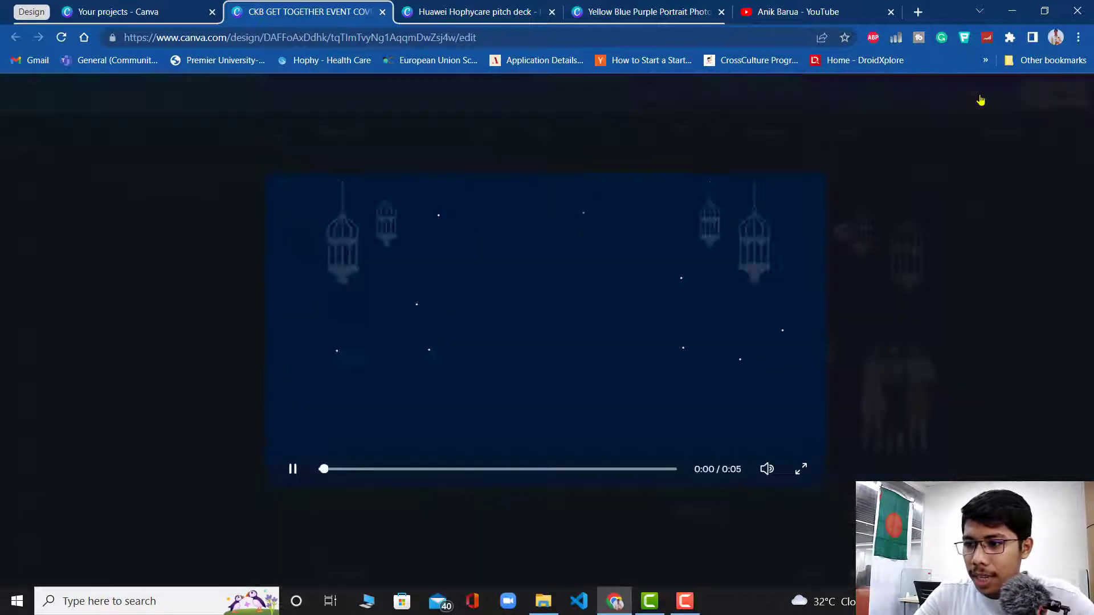
pyautogui.press('Escape')
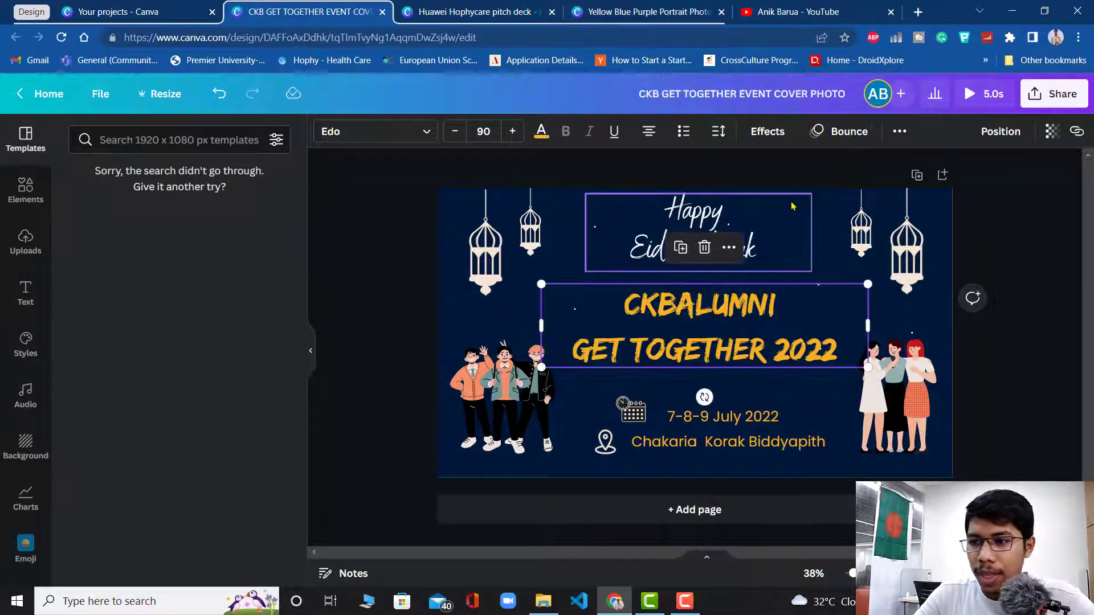
pyautogui.click(899, 131)
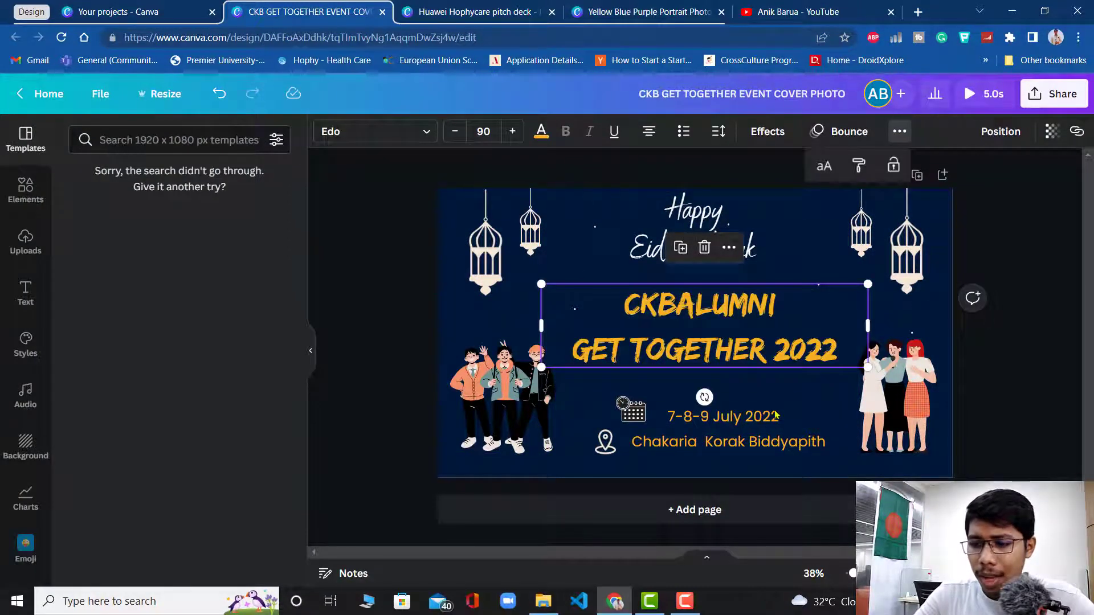
pyautogui.hotkey('ctrl', 'a')
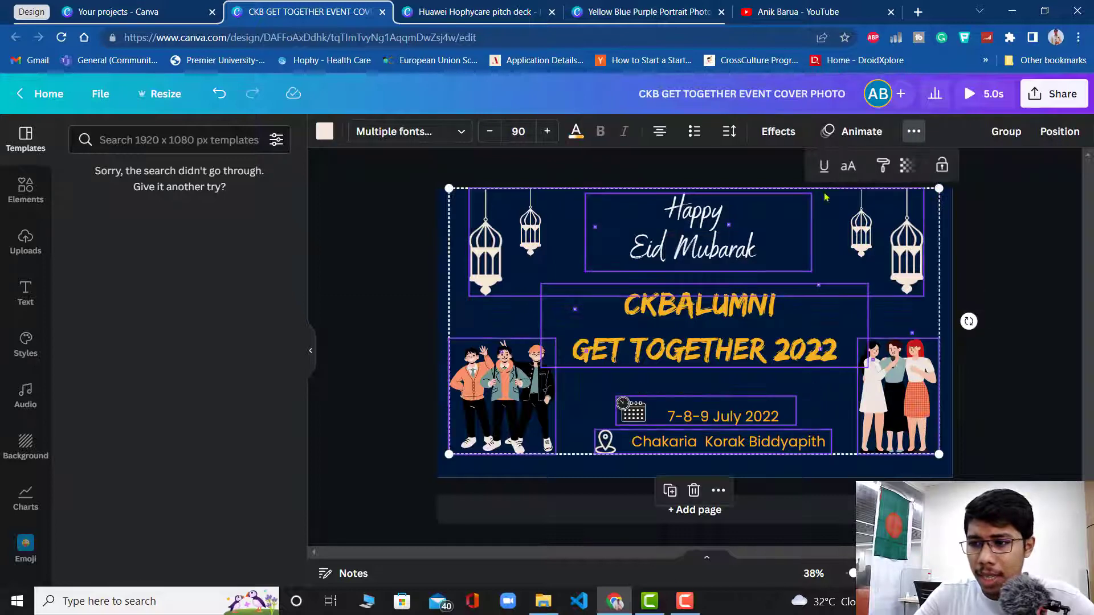
pyautogui.click(835, 133)
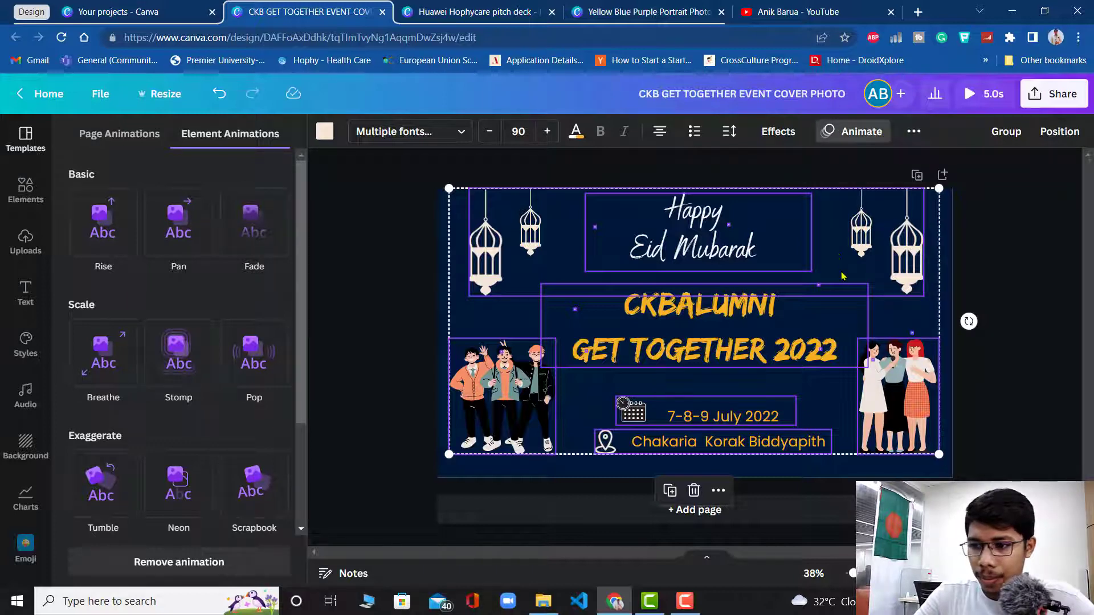
pyautogui.click(1000, 260)
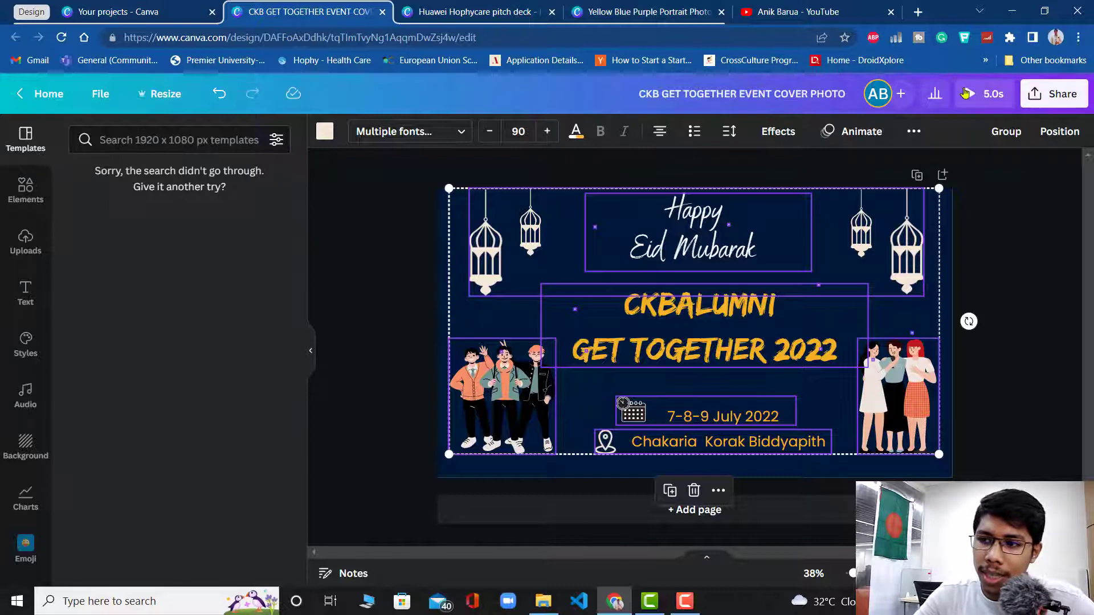
# - Watch the whole cover animation in the preview, replay it once and close it
pyautogui.click(965, 94)
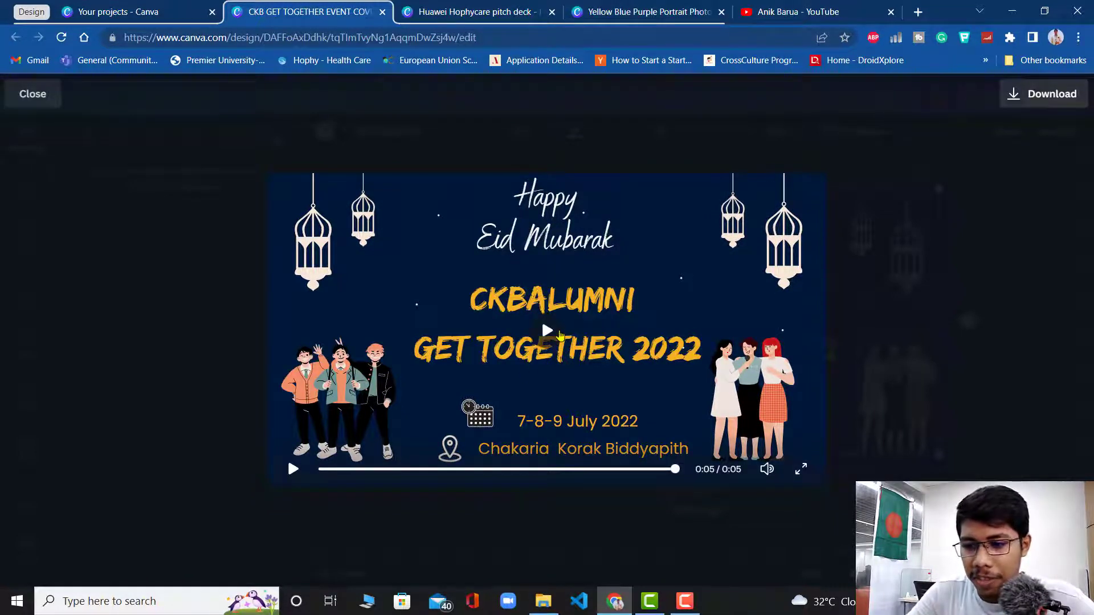
pyautogui.click(560, 336)
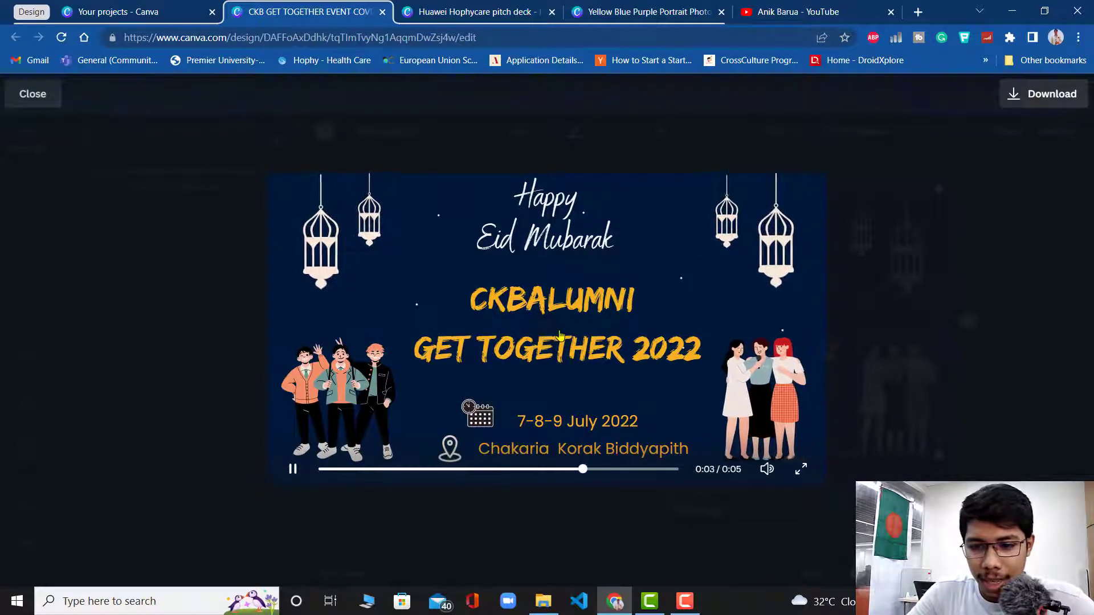
pyautogui.press('Escape')
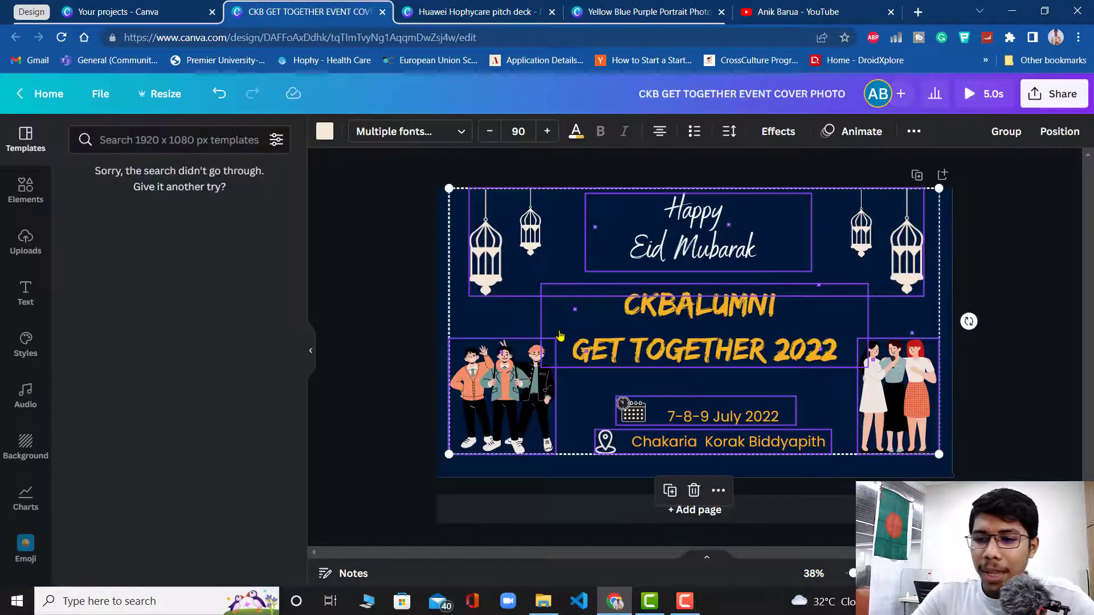
# - Deselect all the cover elements and collapse the side panel
pyautogui.click(1012, 276)
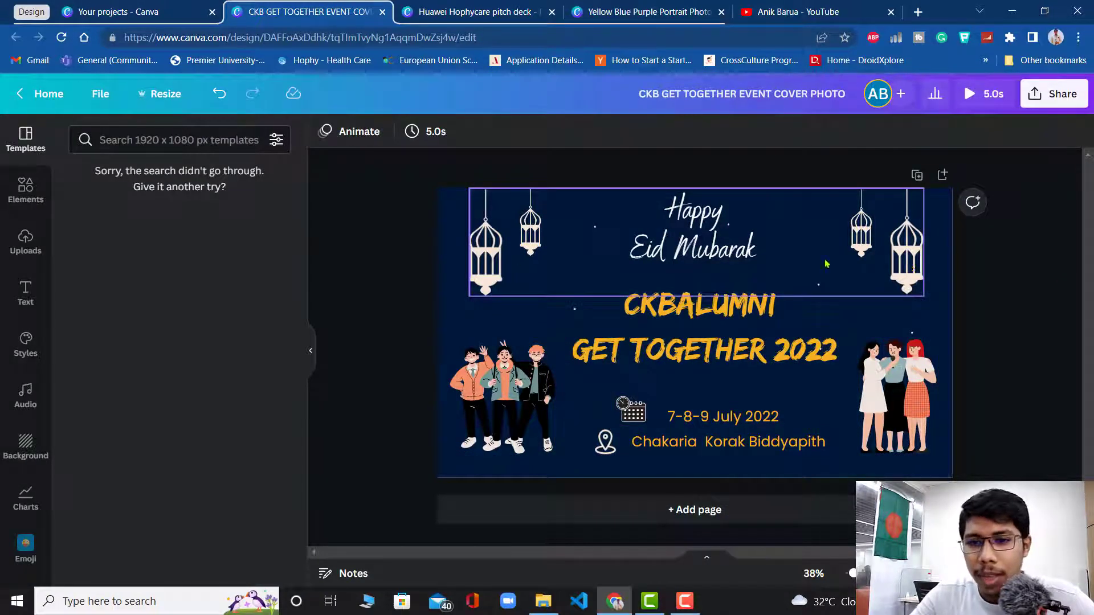
pyautogui.click(313, 357)
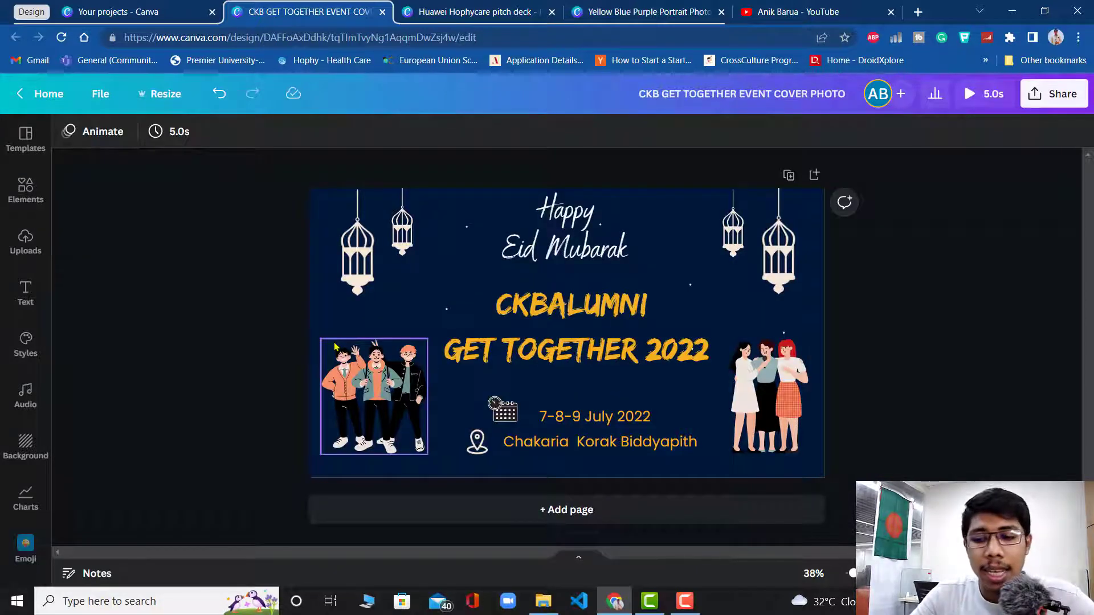
pyautogui.click(694, 602)
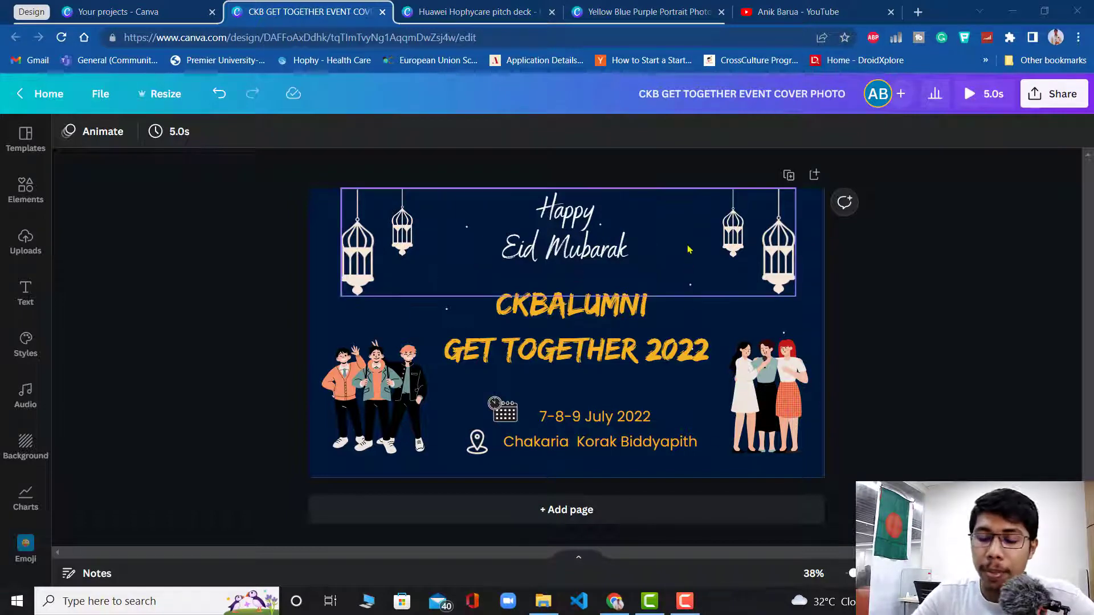
# - Set the page timing of the cover to 10.0 seconds
pyautogui.click(633, 392)
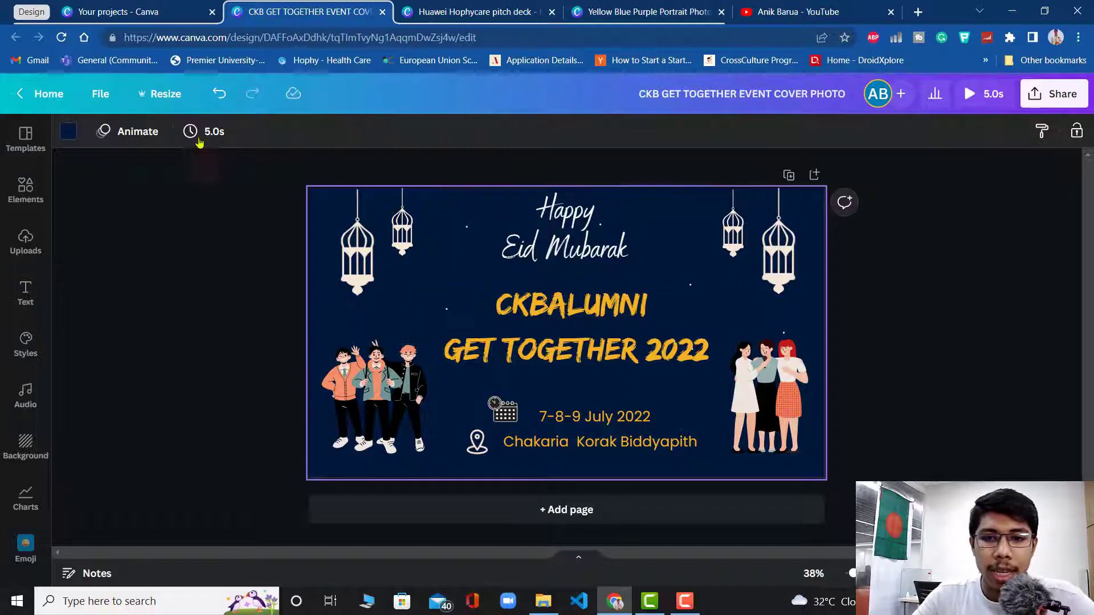
pyautogui.click(206, 132)
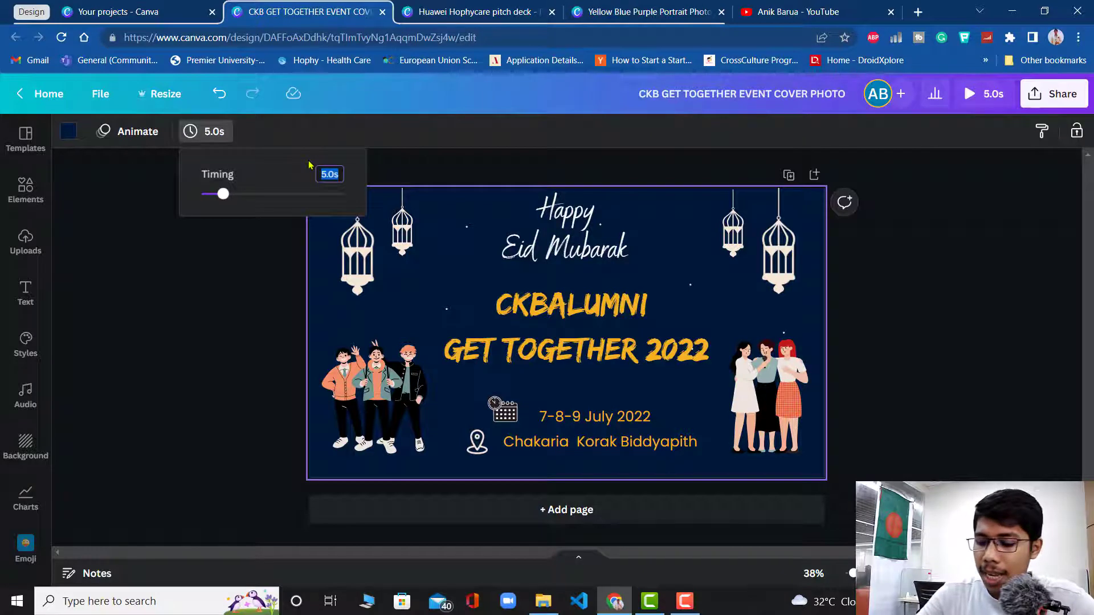
pyautogui.press('Return')
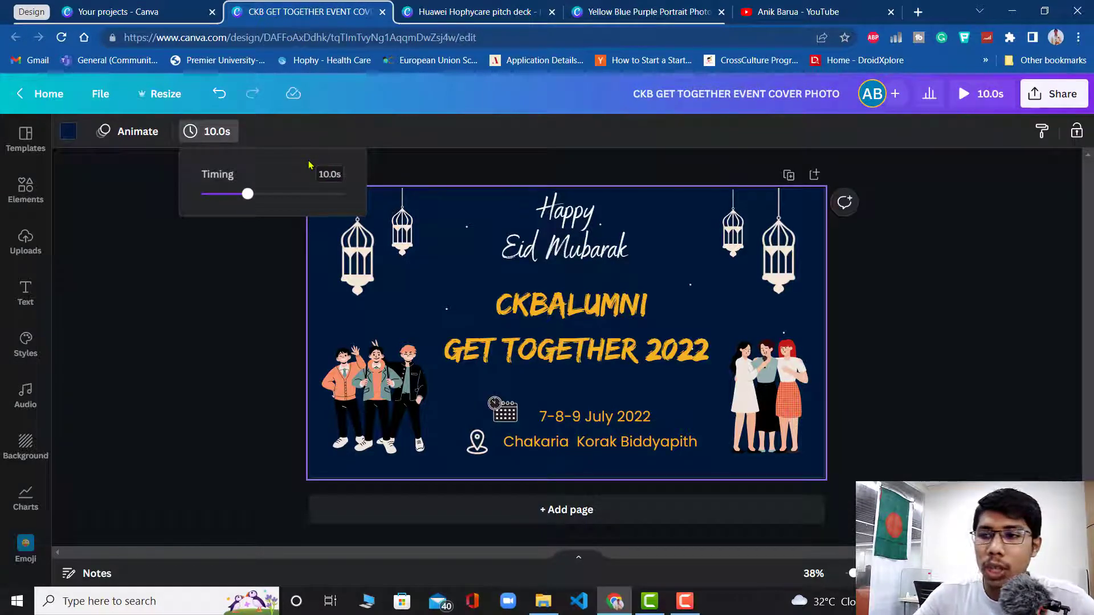
# - Preview the lengthened cover animation in full screen from the beginning, and return to the editor
pyautogui.click(974, 97)
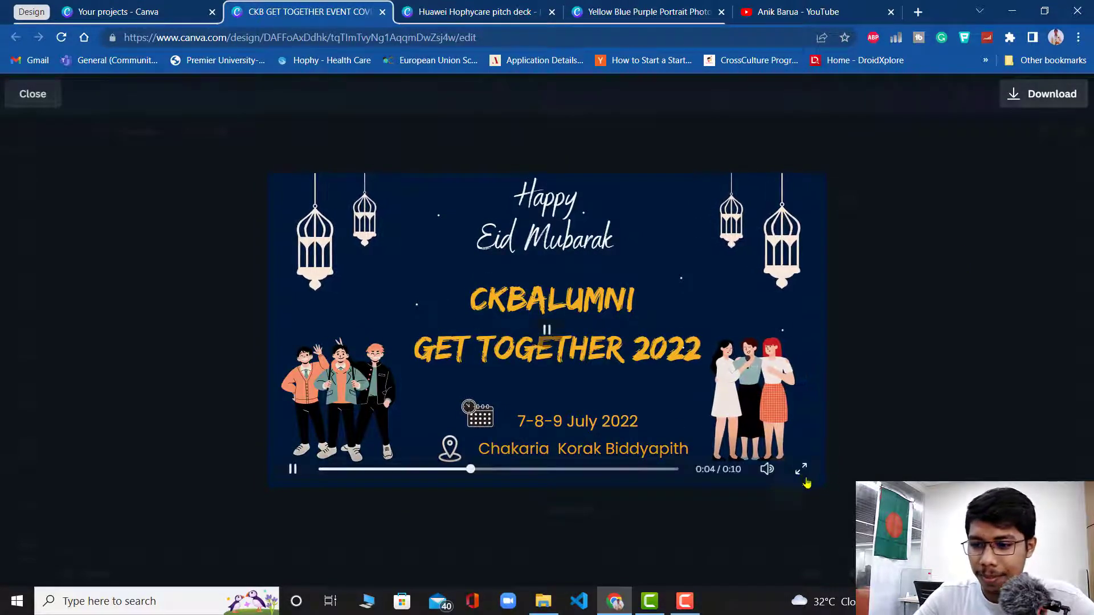
pyautogui.click(803, 469)
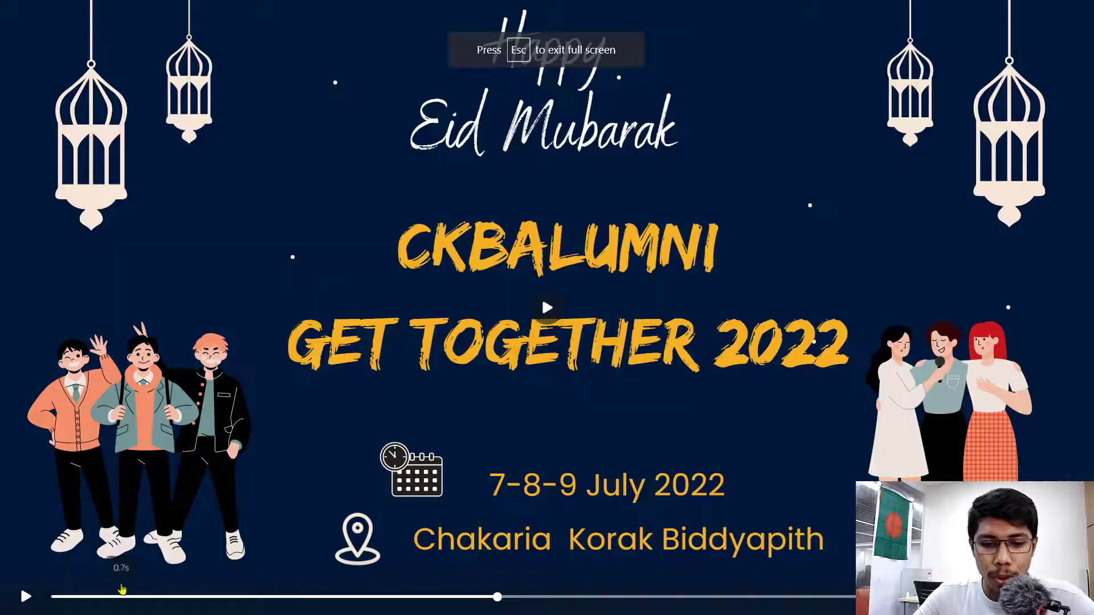
pyautogui.moveTo(73, 596); pyautogui.dragTo(10, 595)
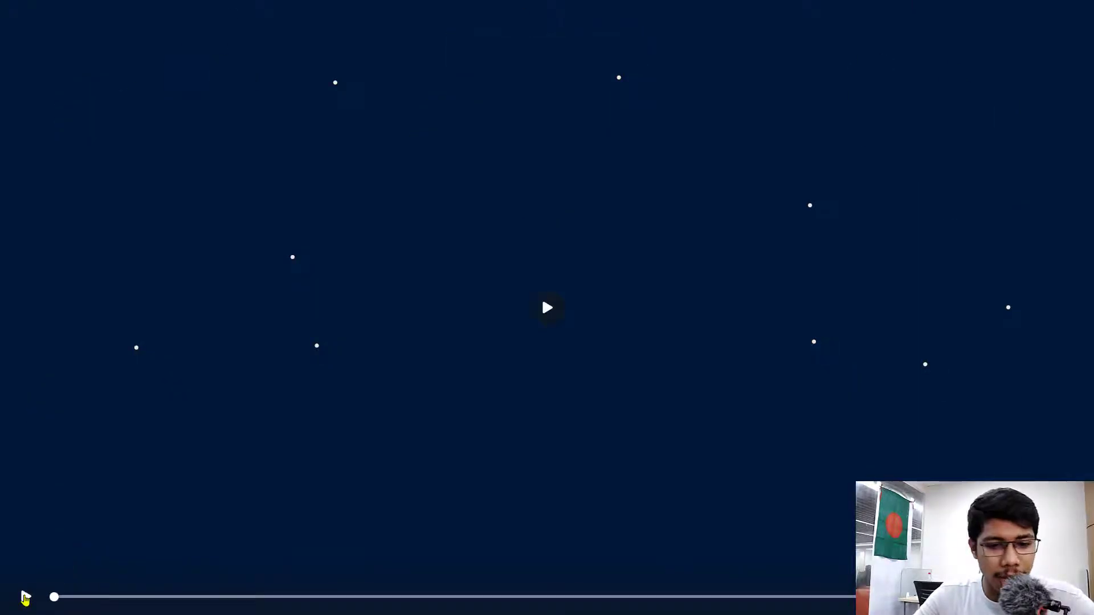
pyautogui.click(25, 598)
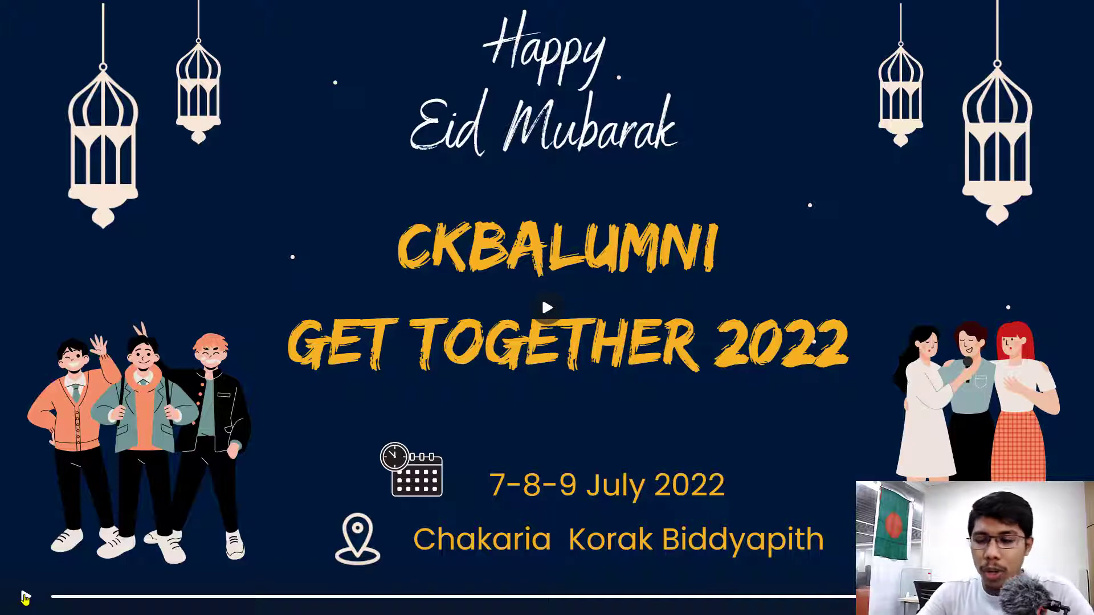
pyautogui.press('Escape')
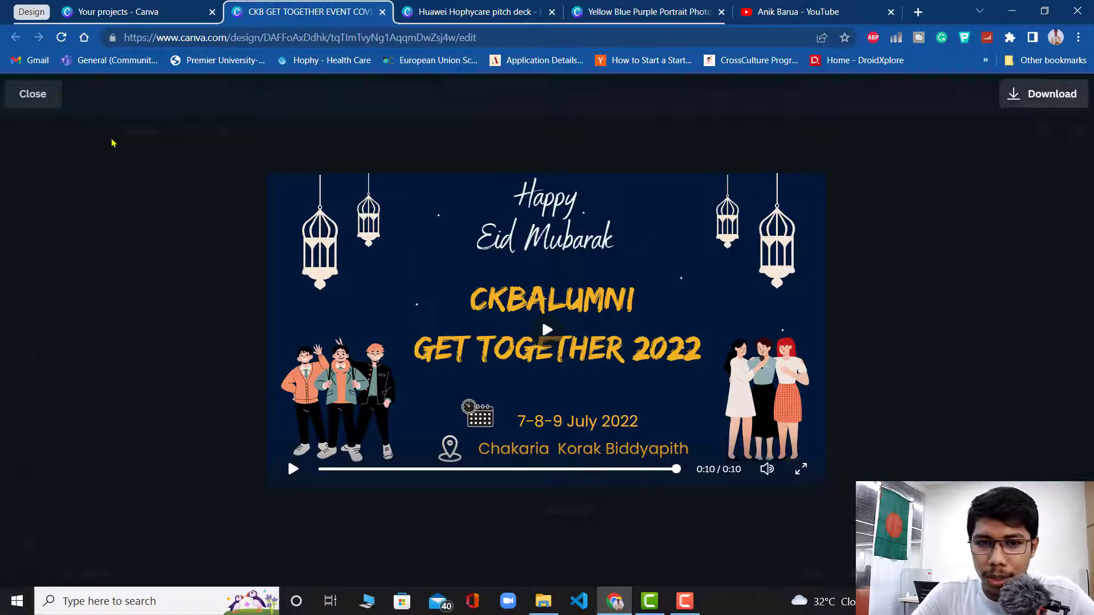
pyautogui.click(35, 95)
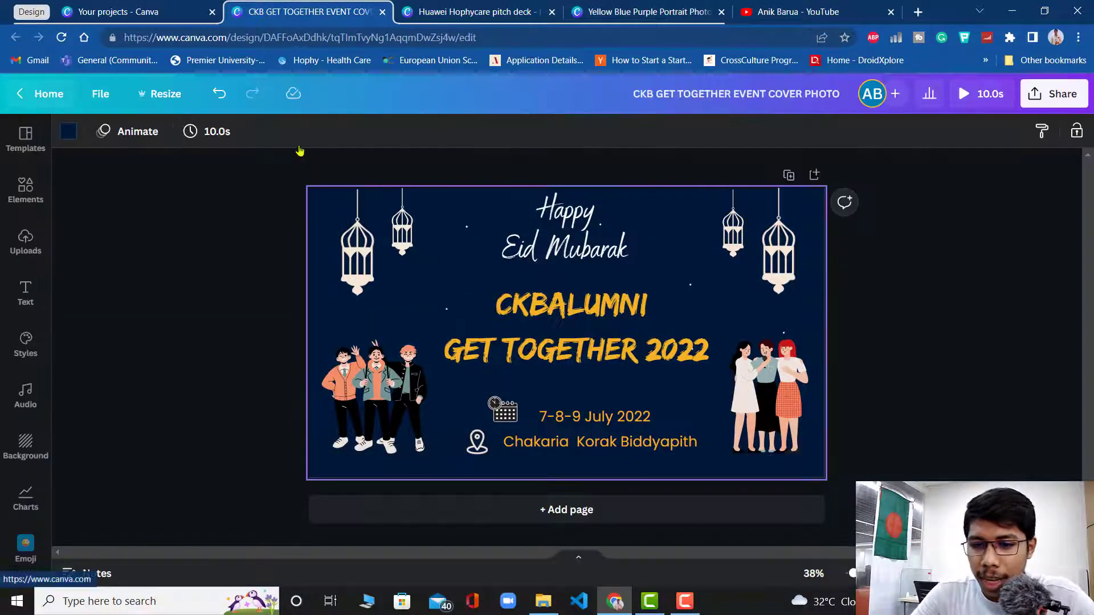
pyautogui.click(402, 387)
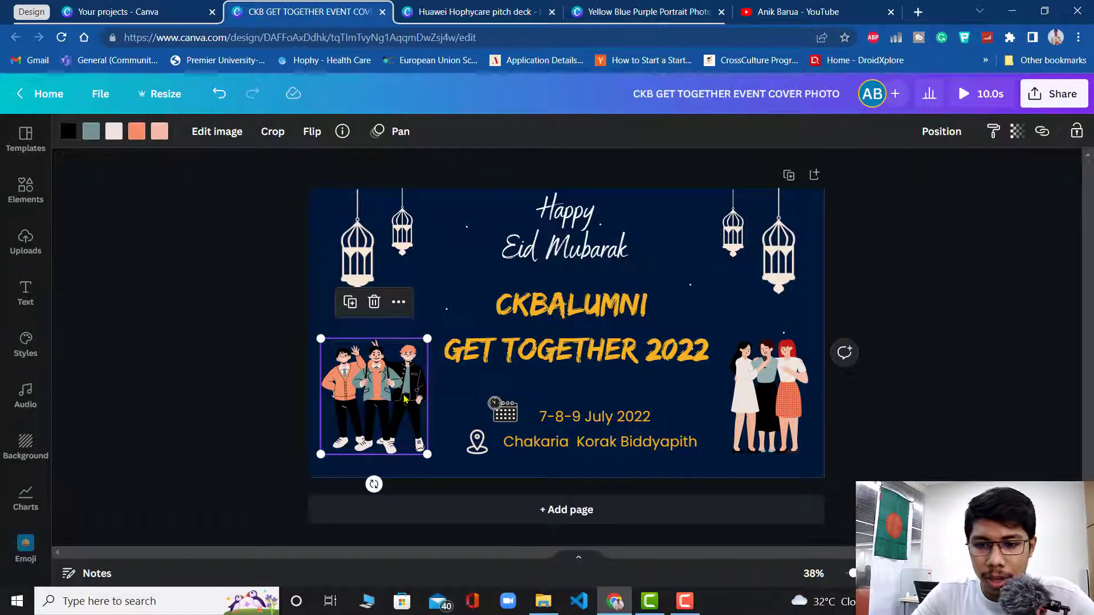
pyautogui.doubleClick(405, 399)
pyautogui.click(95, 131)
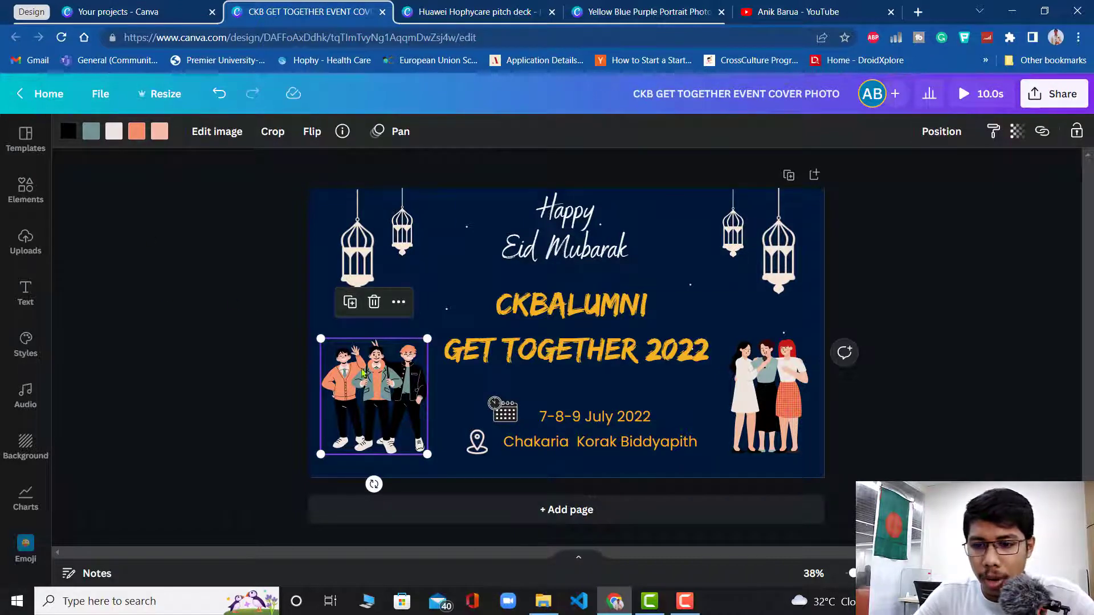
pyautogui.click(596, 309)
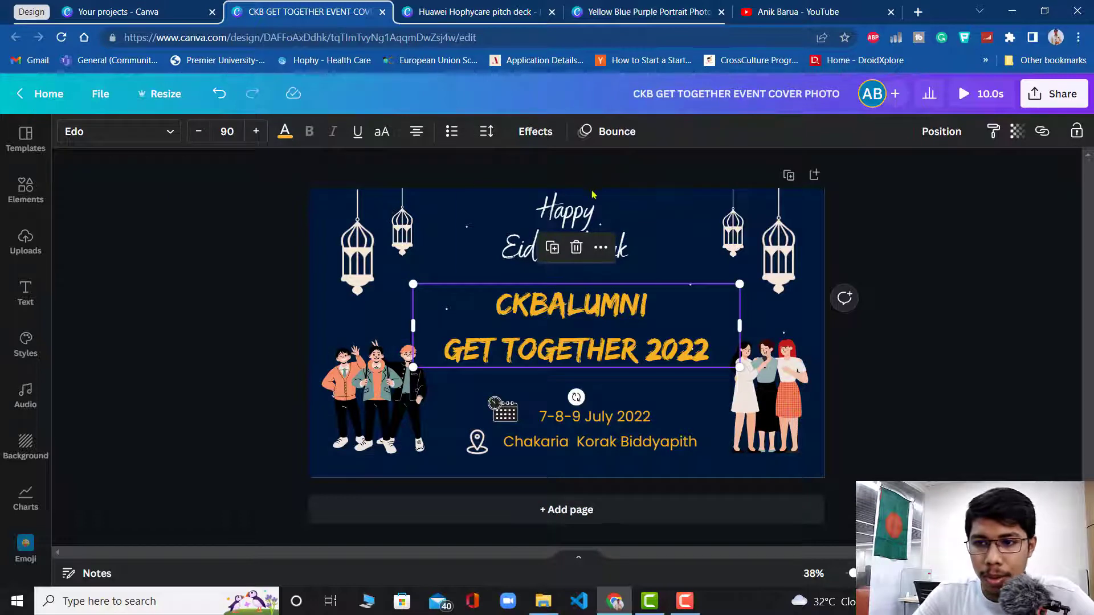
pyautogui.click(366, 377)
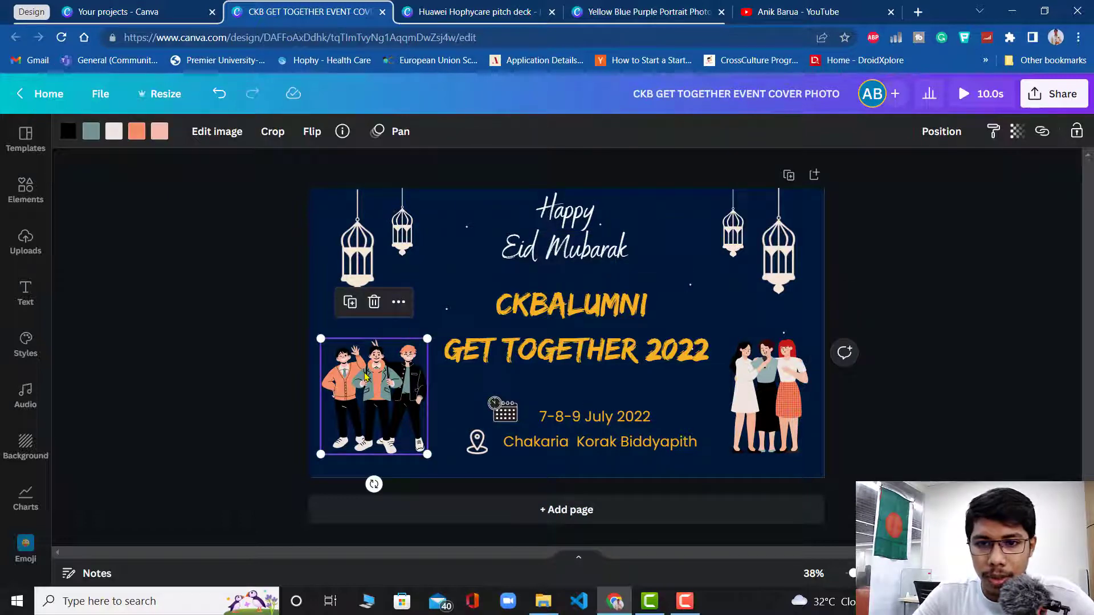
pyautogui.doubleClick(365, 365)
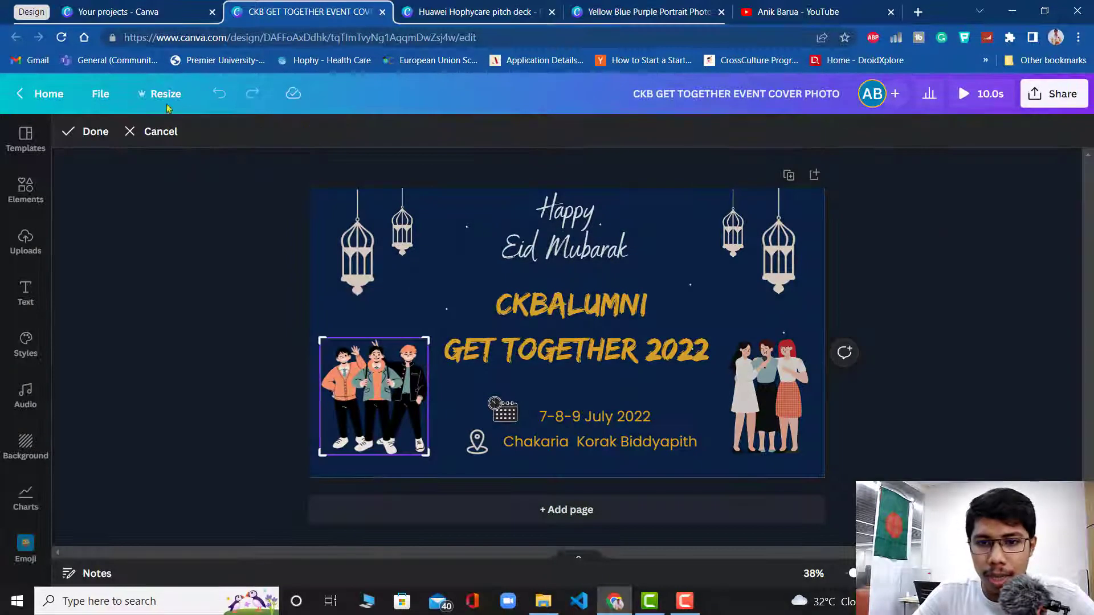
pyautogui.click(87, 131)
pyautogui.click(804, 409)
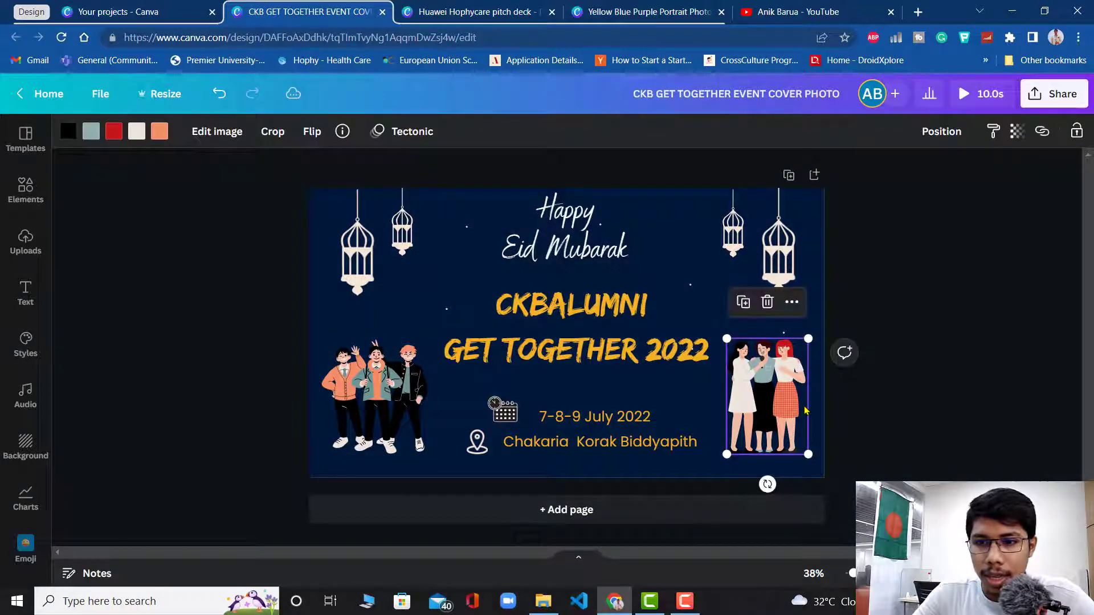
# - Change the element animation of the three-men illustration from Pan to Drift
pyautogui.click(380, 376)
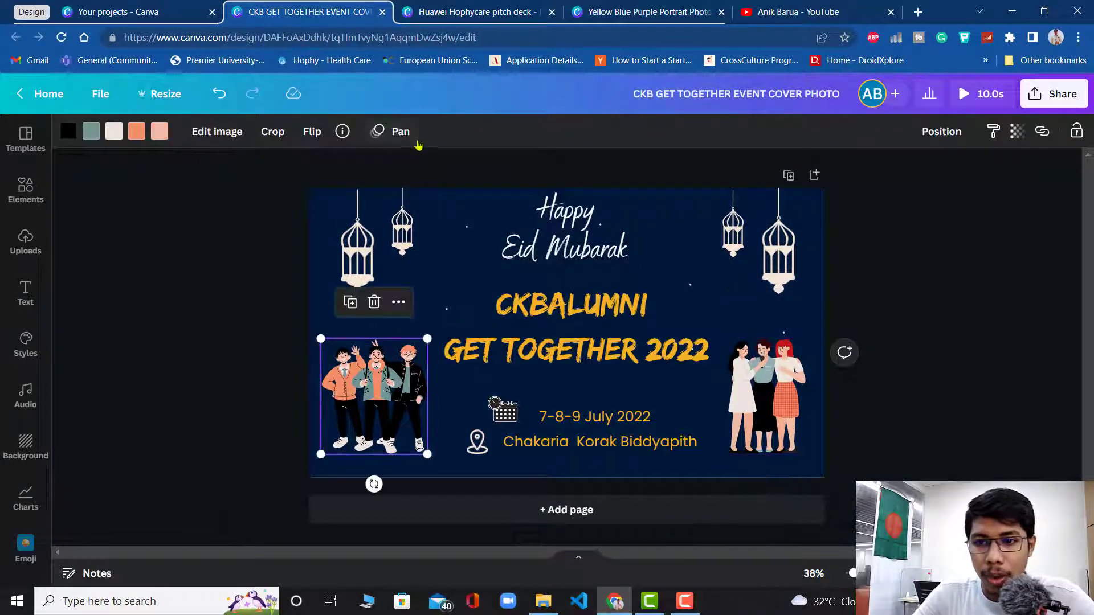
pyautogui.click(402, 132)
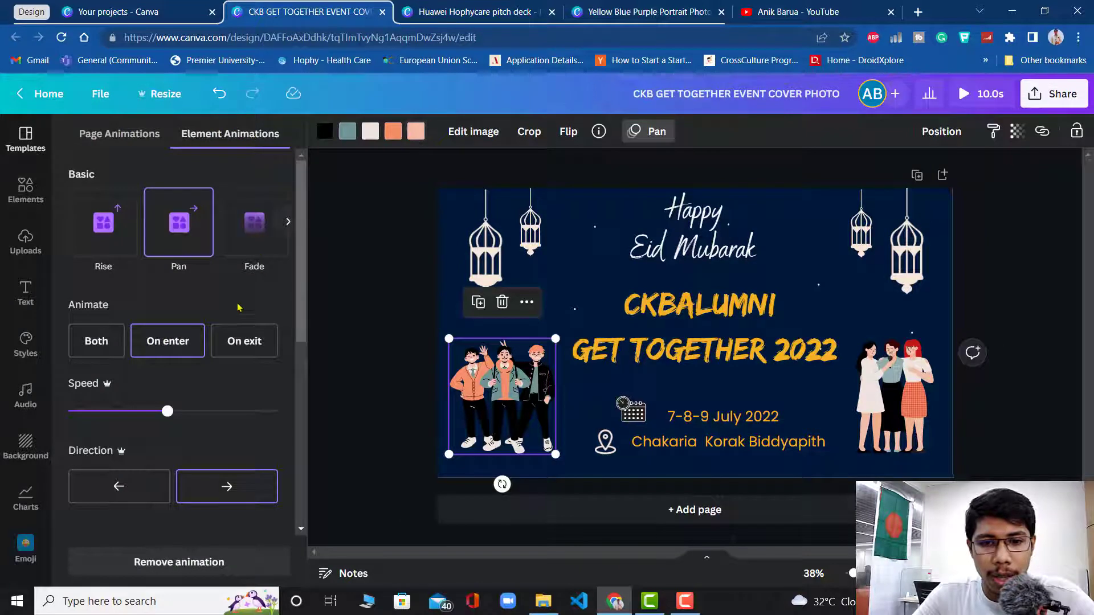
pyautogui.click(284, 222)
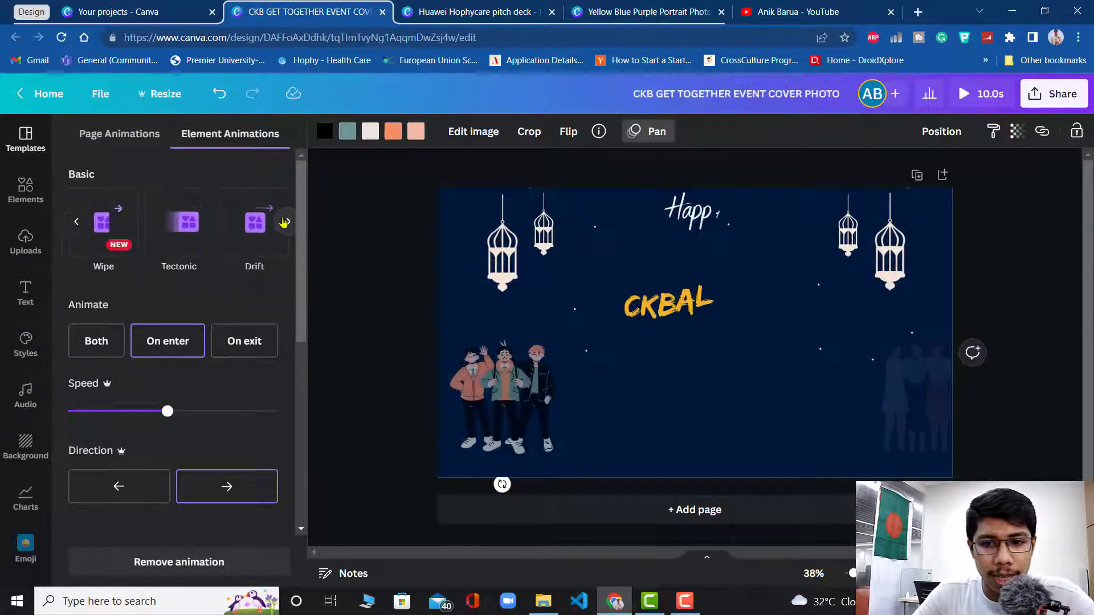
pyautogui.click(250, 239)
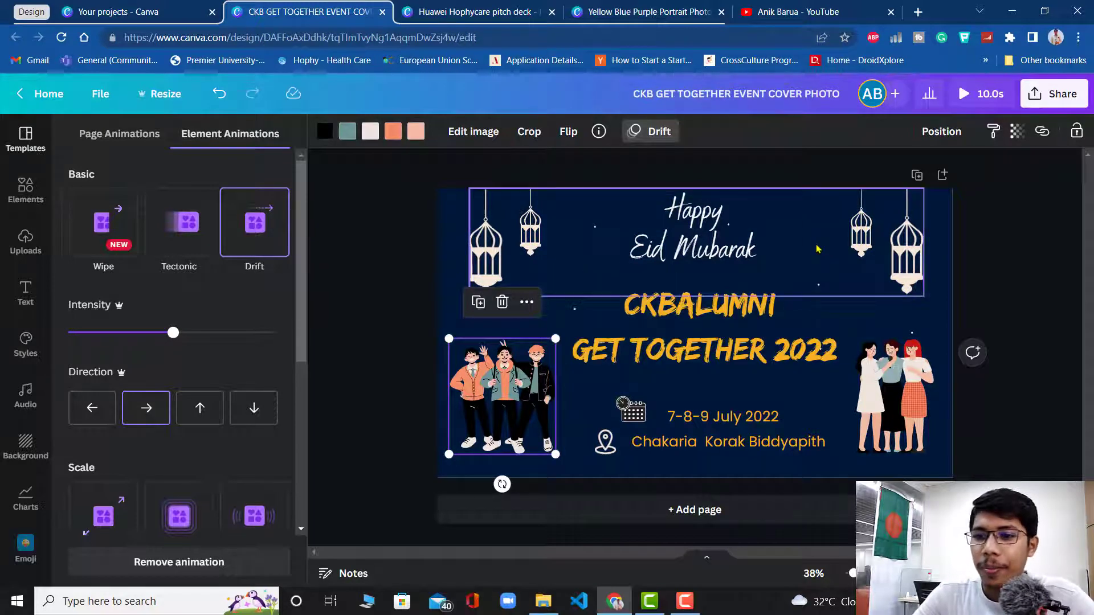
# - Preview the updated cover animation in full screen from the beginning, and close the preview
pyautogui.click(987, 106)
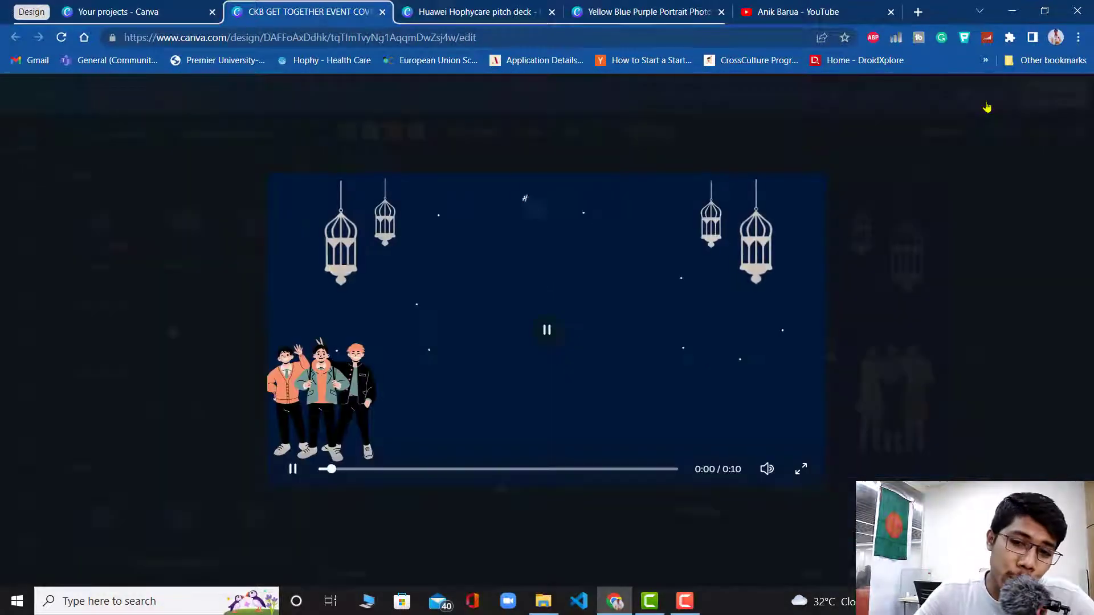
pyautogui.click(801, 470)
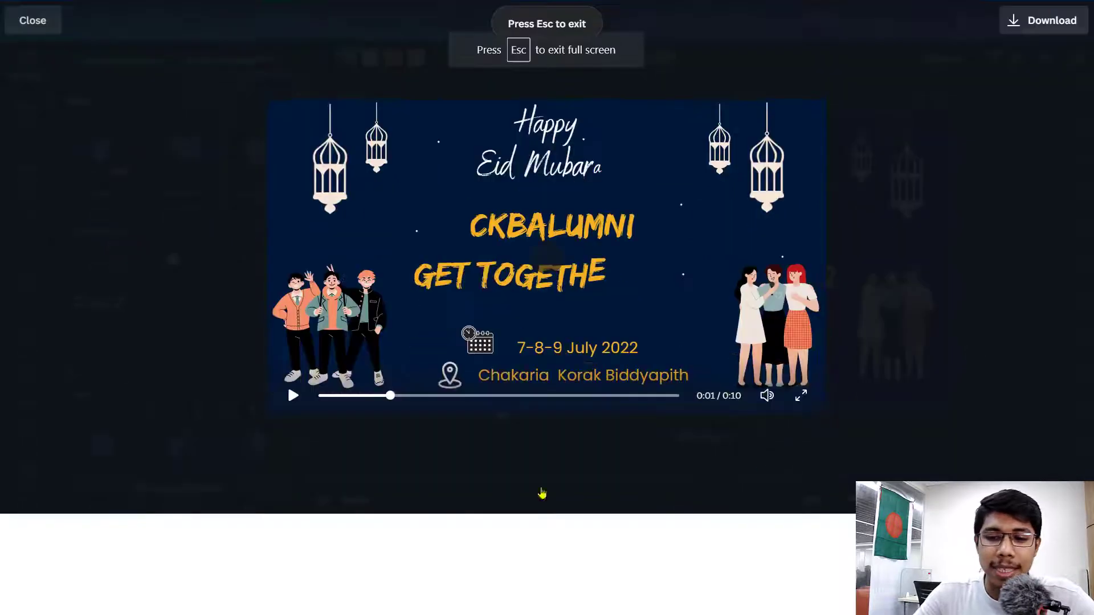
pyautogui.moveTo(221, 609); pyautogui.dragTo(47, 613)
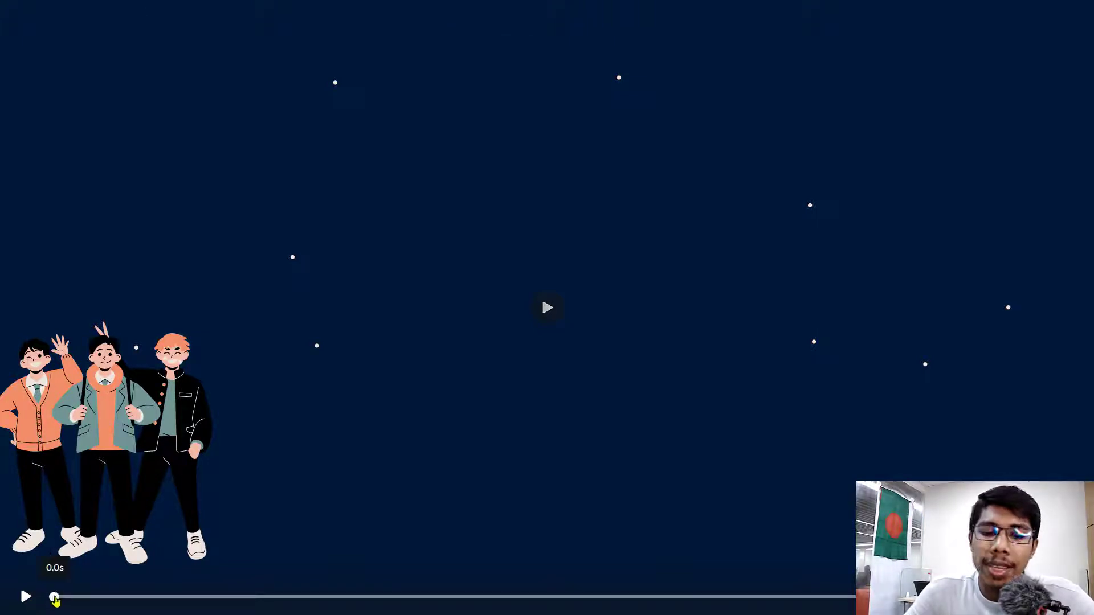
pyautogui.click(15, 597)
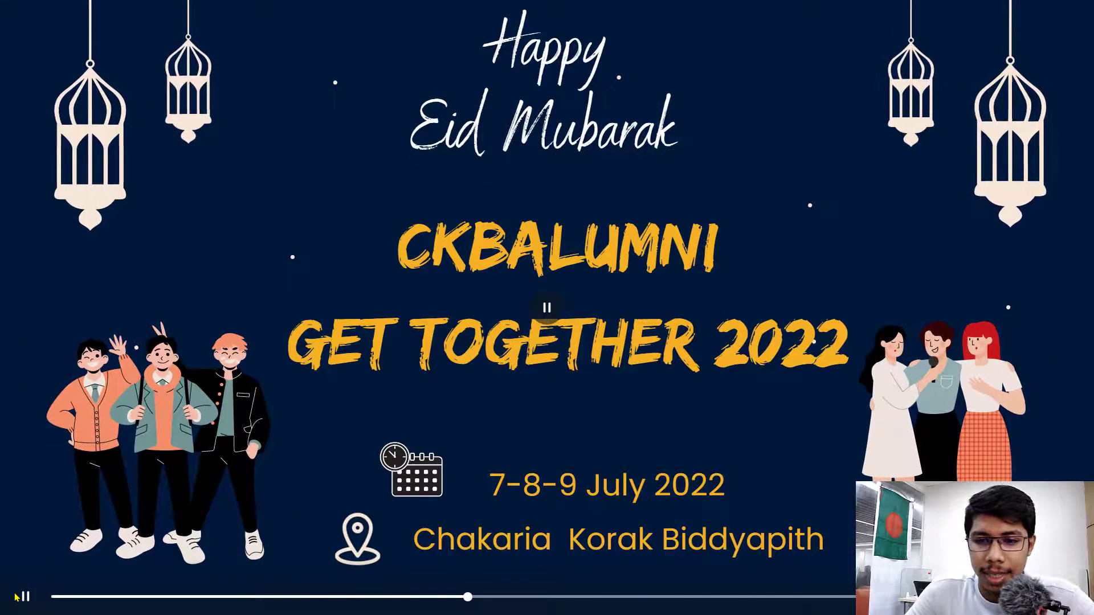
pyautogui.click(49, 595)
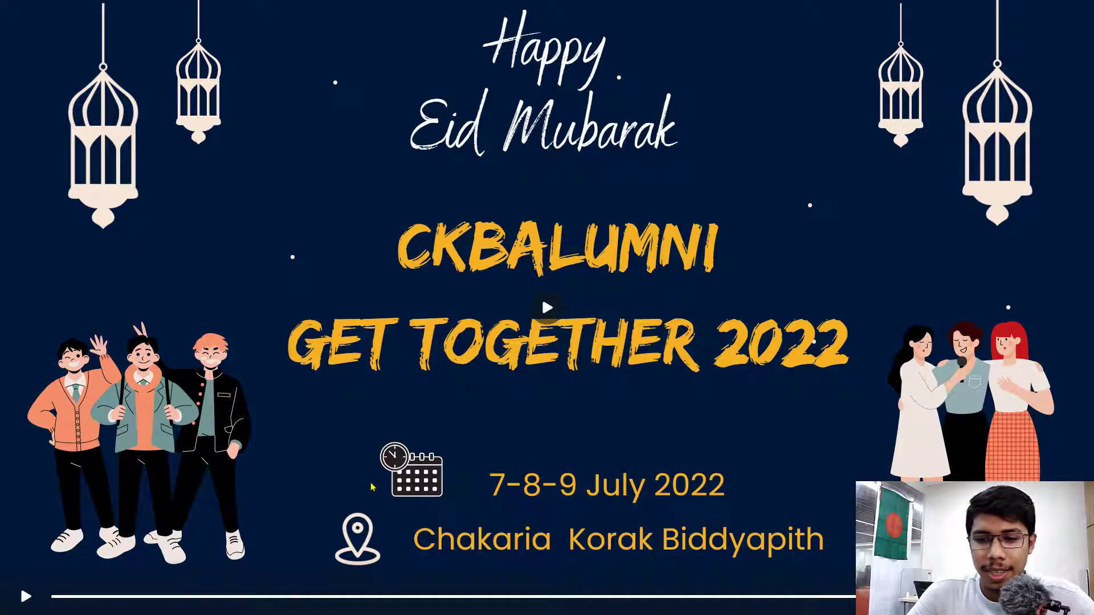
pyautogui.press('Escape')
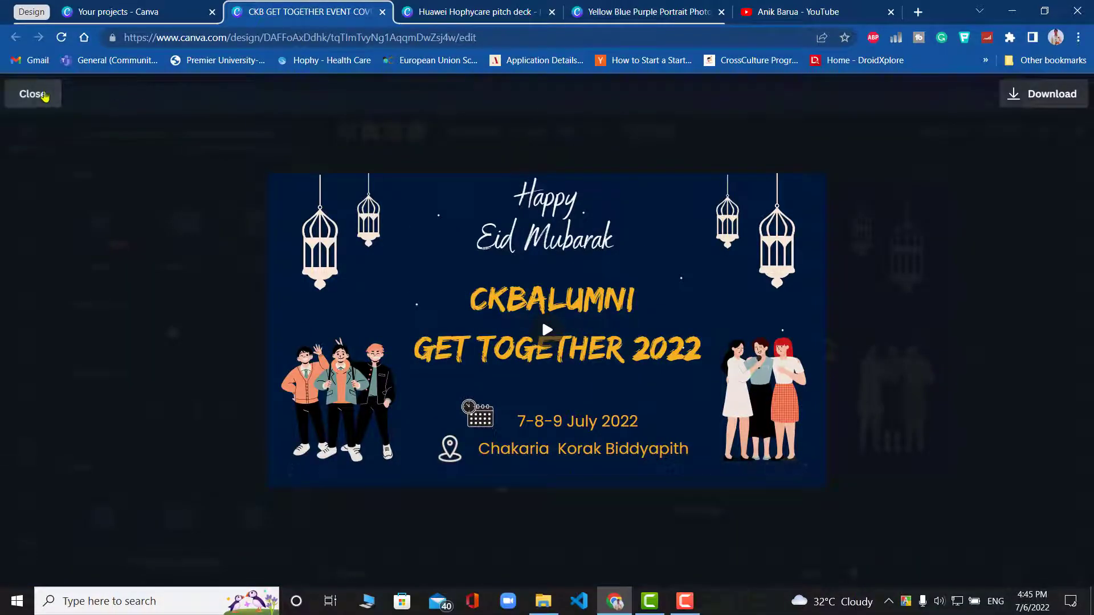
pyautogui.click(35, 95)
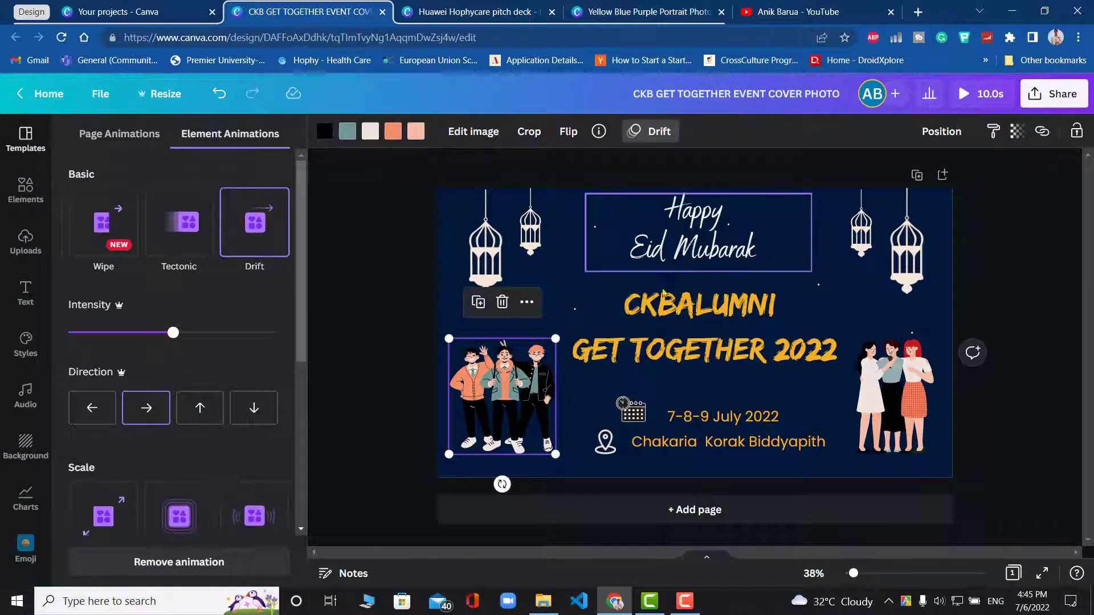
pyautogui.moveTo(689, 599)
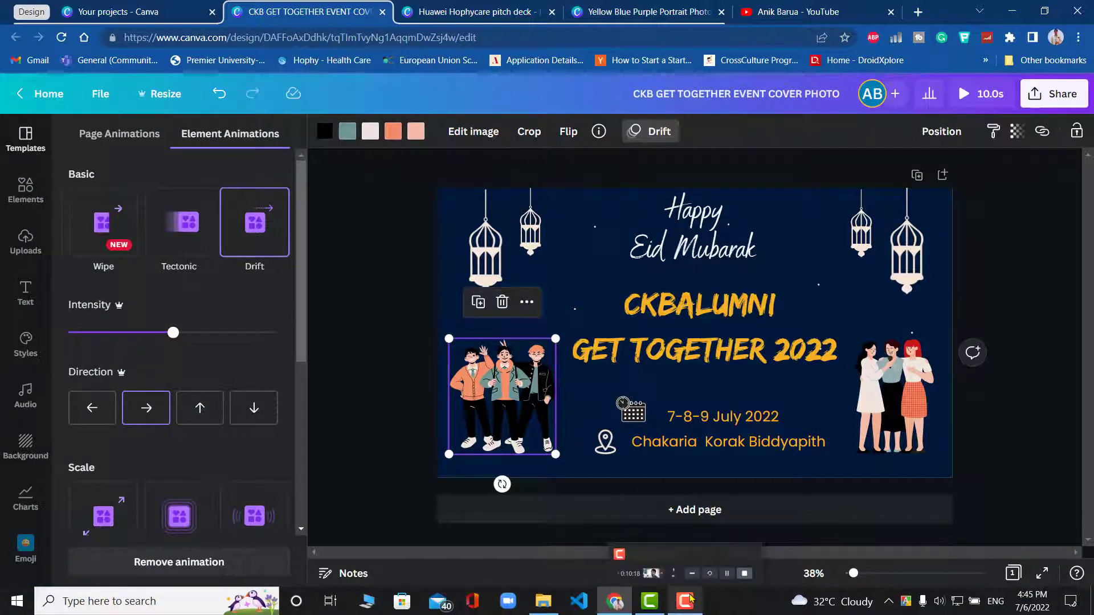